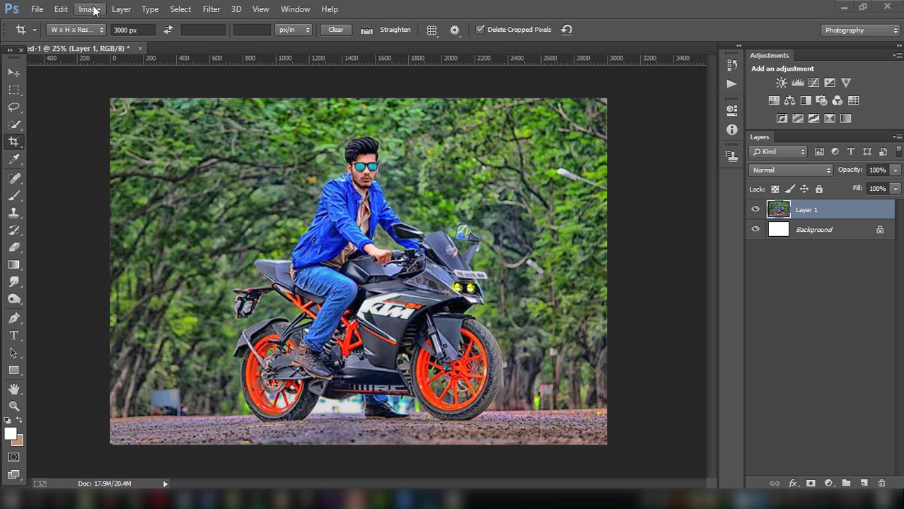
Step: Apply Shadows/Highlights to Layer 1 with Shadows Amount 0 and Highlights Amount 0
{"action": "left_click", "coordinate": [88, 9]}
{"action": "left_click", "coordinate": [321, 262]}
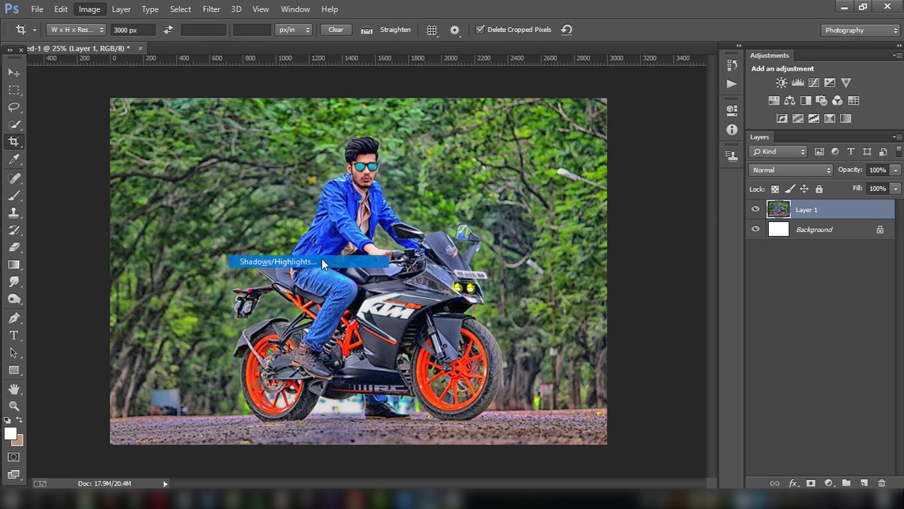
{"action": "left_click_drag", "start_coordinate": [529, 183], "coordinate": [527, 182]}
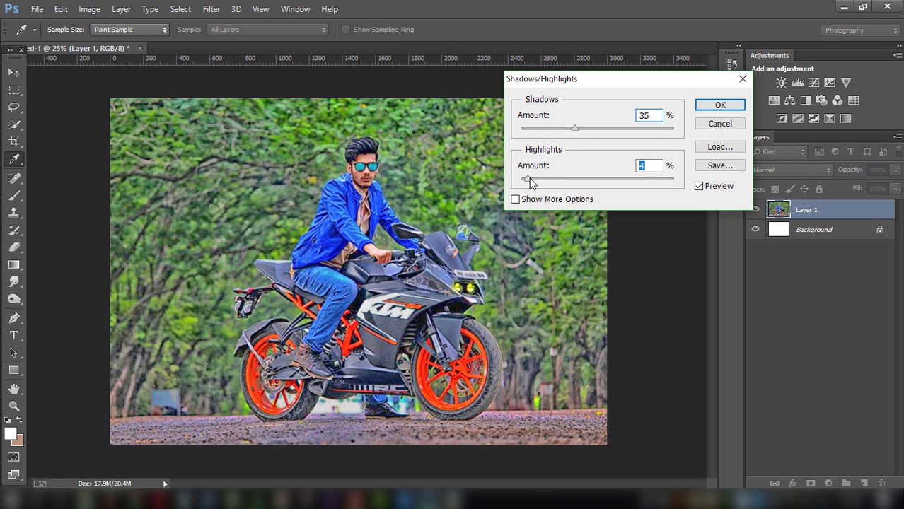
{"action": "left_click_drag", "start_coordinate": [538, 129], "coordinate": [522, 128]}
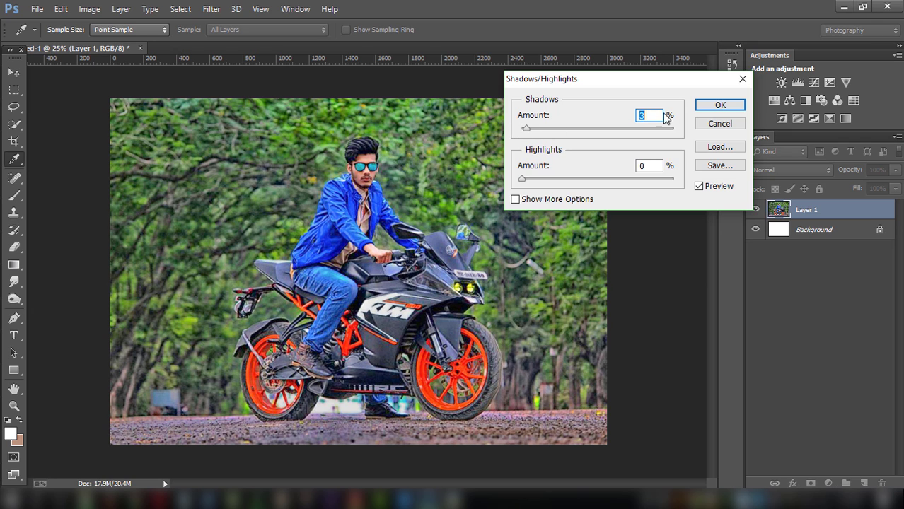
{"action": "left_click", "coordinate": [720, 104]}
{"action": "key", "text": "c"}
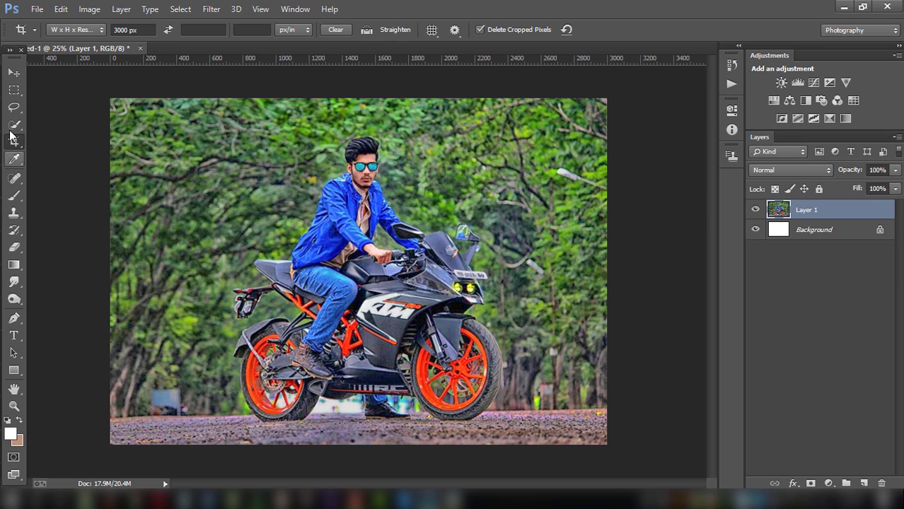
Step: Delete the Background layer so only Layer 1 remains
{"action": "left_click", "coordinate": [870, 229]}
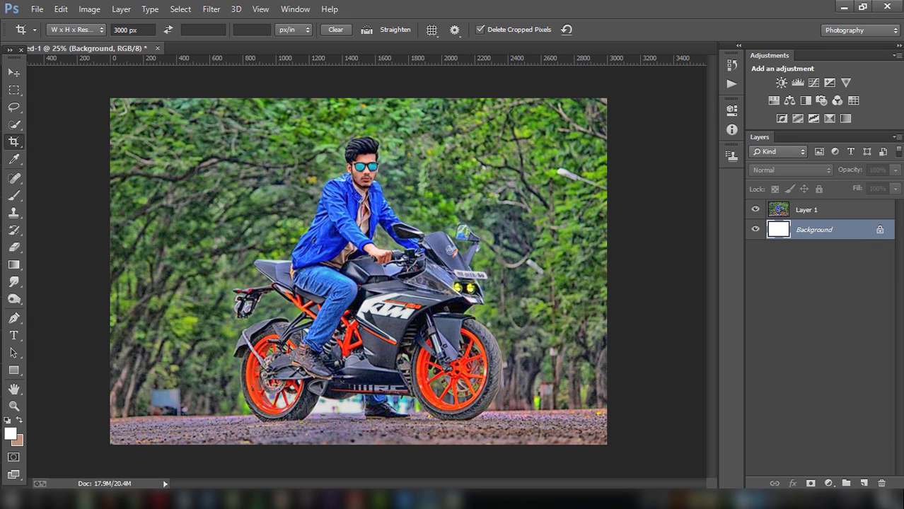
{"action": "left_click", "coordinate": [881, 483]}
{"action": "left_click", "coordinate": [390, 194]}
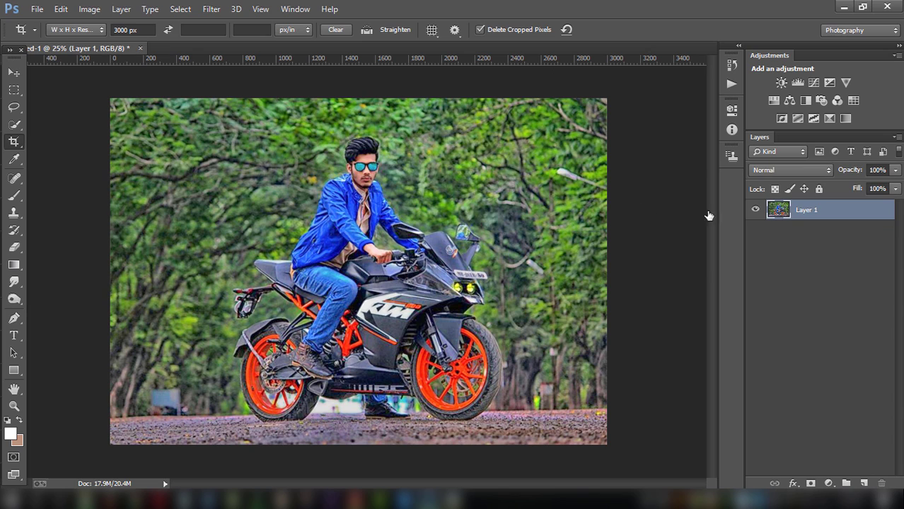
Step: Quick-select the rider and motorcycle: hair, face, jeans, seat, handlebars, front wheel, rear tyre, taillight
{"action": "left_click", "coordinate": [14, 125]}
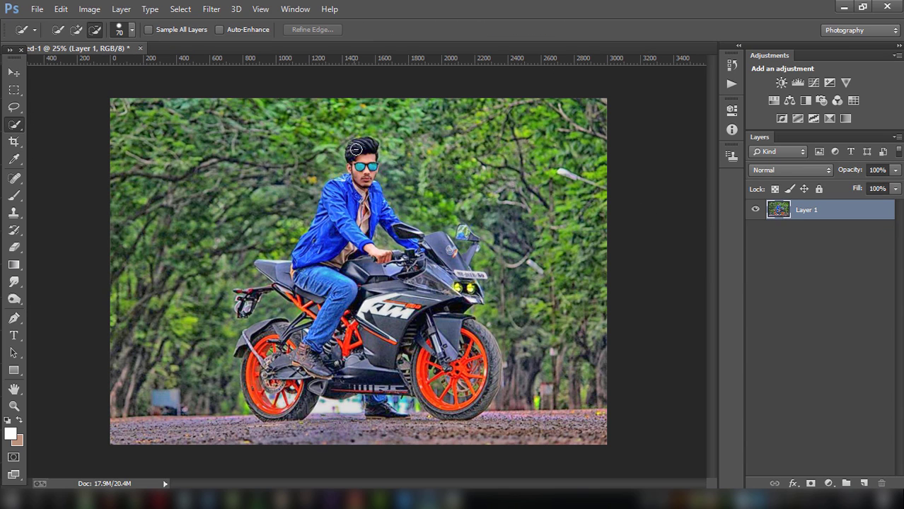
{"action": "mouse_move", "coordinate": [355, 149]}
{"action": "left_mouse_down"}
{"action": "mouse_move", "coordinate": [362, 166]}
{"action": "mouse_move", "coordinate": [330, 232]}
{"action": "left_mouse_up"}
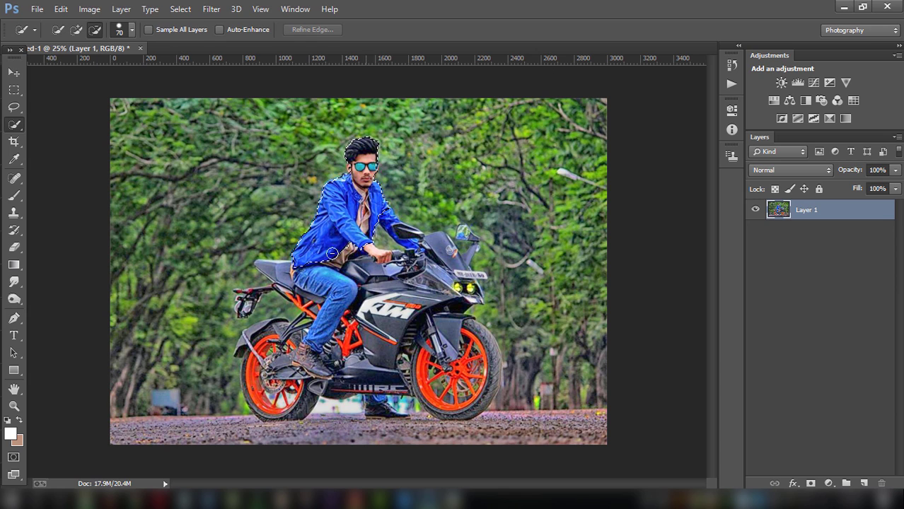
{"action": "left_click_drag", "start_coordinate": [332, 253], "coordinate": [413, 271]}
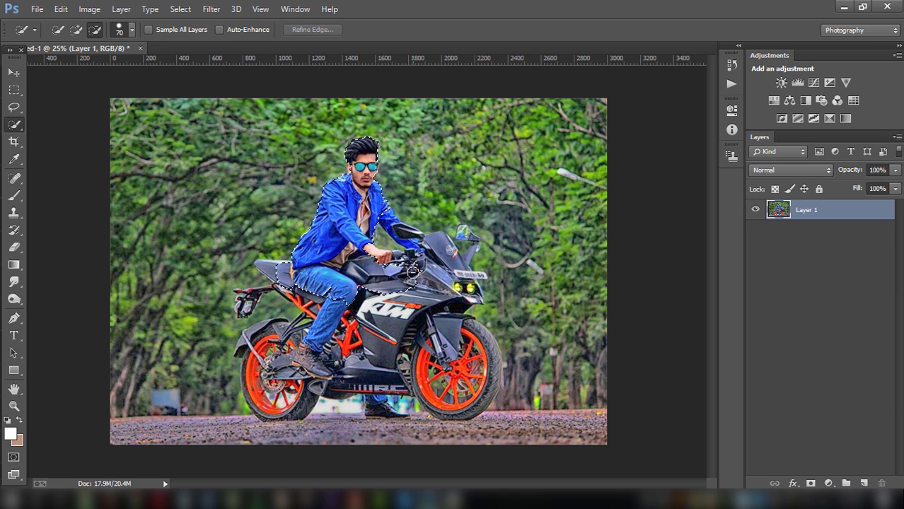
{"action": "mouse_move", "coordinate": [393, 228]}
{"action": "left_mouse_down"}
{"action": "mouse_move", "coordinate": [444, 251]}
{"action": "mouse_move", "coordinate": [291, 312]}
{"action": "mouse_move", "coordinate": [304, 354]}
{"action": "mouse_move", "coordinate": [440, 326]}
{"action": "left_mouse_up"}
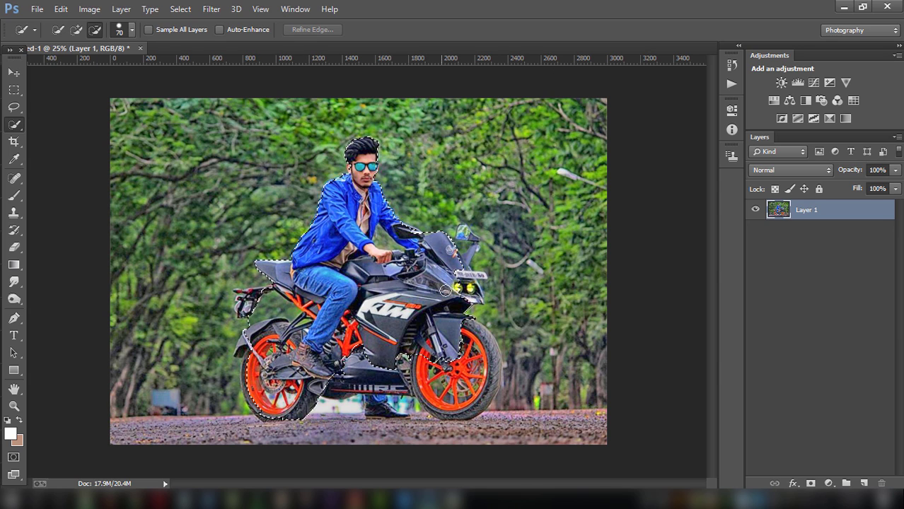
{"action": "mouse_move", "coordinate": [444, 290]}
{"action": "left_mouse_down"}
{"action": "mouse_move", "coordinate": [478, 274]}
{"action": "mouse_move", "coordinate": [463, 258]}
{"action": "mouse_move", "coordinate": [479, 391]}
{"action": "mouse_move", "coordinate": [412, 367]}
{"action": "left_mouse_up"}
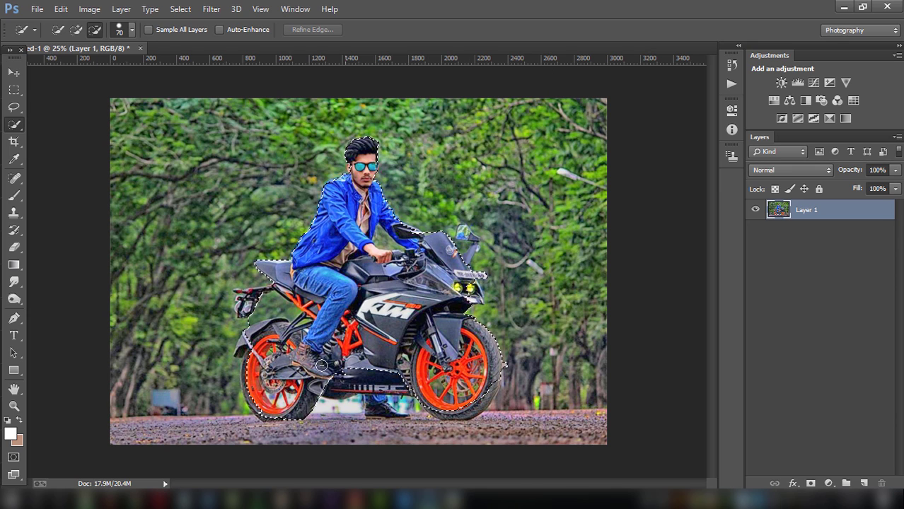
{"action": "mouse_move", "coordinate": [260, 387]}
{"action": "left_mouse_down"}
{"action": "mouse_move", "coordinate": [254, 402]}
{"action": "mouse_move", "coordinate": [261, 373]}
{"action": "mouse_move", "coordinate": [246, 353]}
{"action": "mouse_move", "coordinate": [297, 416]}
{"action": "mouse_move", "coordinate": [279, 425]}
{"action": "mouse_move", "coordinate": [317, 393]}
{"action": "mouse_move", "coordinate": [378, 379]}
{"action": "mouse_move", "coordinate": [391, 412]}
{"action": "mouse_move", "coordinate": [461, 413]}
{"action": "mouse_move", "coordinate": [470, 404]}
{"action": "mouse_move", "coordinate": [452, 348]}
{"action": "left_mouse_up"}
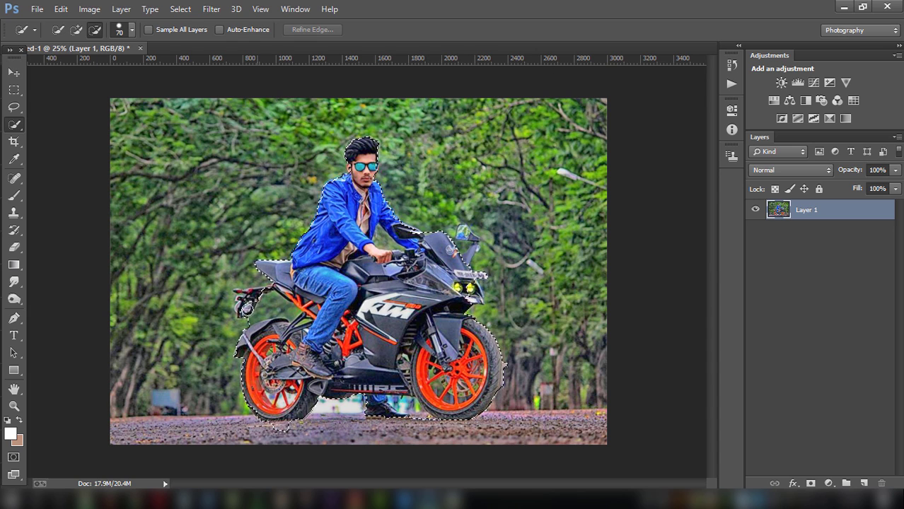
{"action": "mouse_move", "coordinate": [247, 309]}
{"action": "left_mouse_down"}
{"action": "mouse_move", "coordinate": [240, 294]}
{"action": "mouse_move", "coordinate": [266, 292]}
{"action": "mouse_move", "coordinate": [244, 297]}
{"action": "mouse_move", "coordinate": [253, 326]}
{"action": "left_mouse_up"}
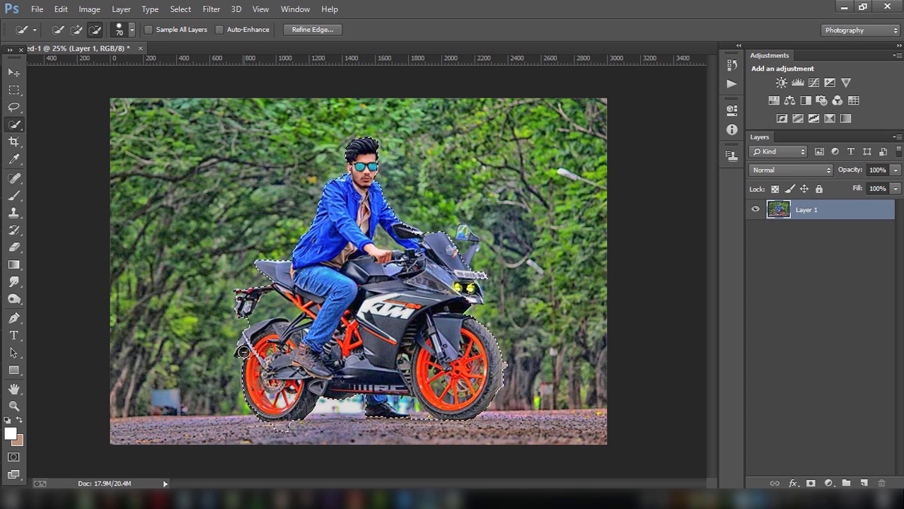
Step: Zoom to 50%, shrink the brush to 20, and refine the selection along the rear fender
{"action": "key", "text": "ctrl+plus"}
{"action": "key", "text": "ctrl+plus"}
{"action": "scroll", "coordinate": [531, 355], "scroll_direction": "down", "scroll_amount": 3}
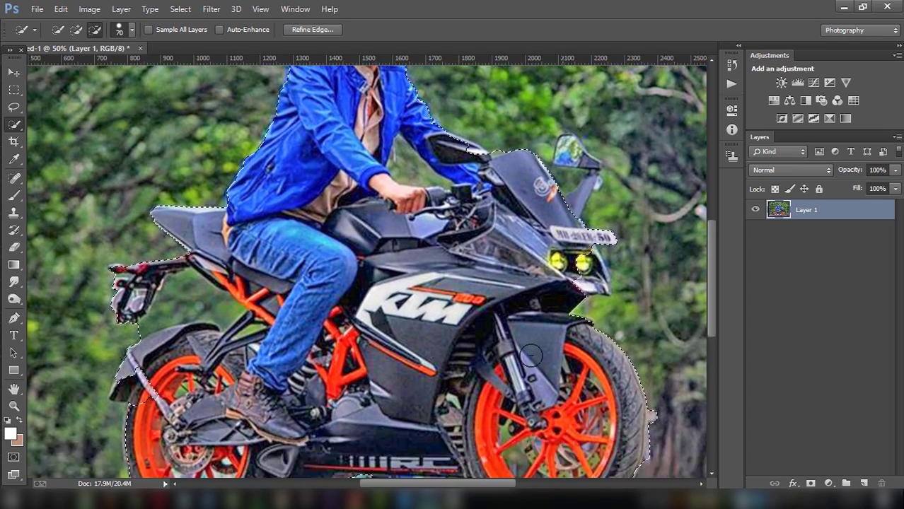
{"action": "scroll", "coordinate": [531, 356], "scroll_direction": "down", "scroll_amount": 4}
{"action": "scroll", "coordinate": [531, 356], "scroll_direction": "down", "scroll_amount": 2}
{"action": "key", "text": "["}
{"action": "key", "text": "["}
{"action": "key", "text": "["}
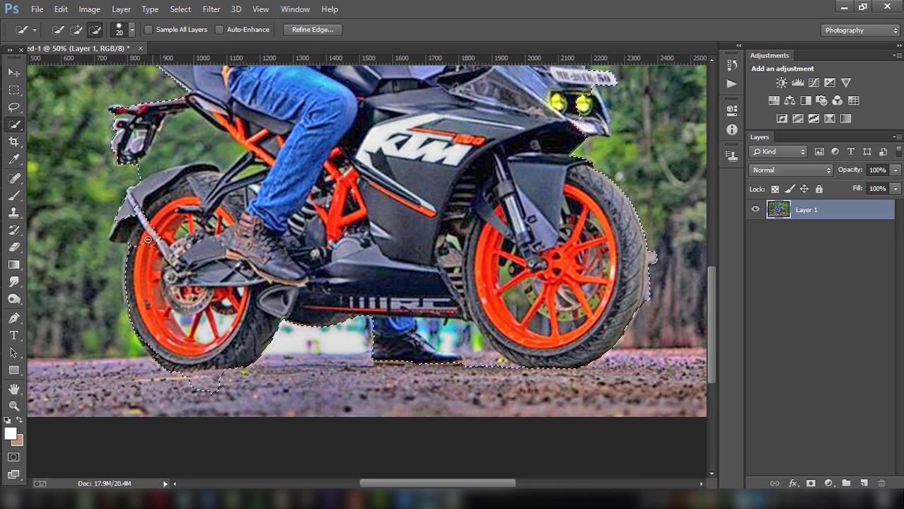
{"action": "left_click", "coordinate": [148, 240]}
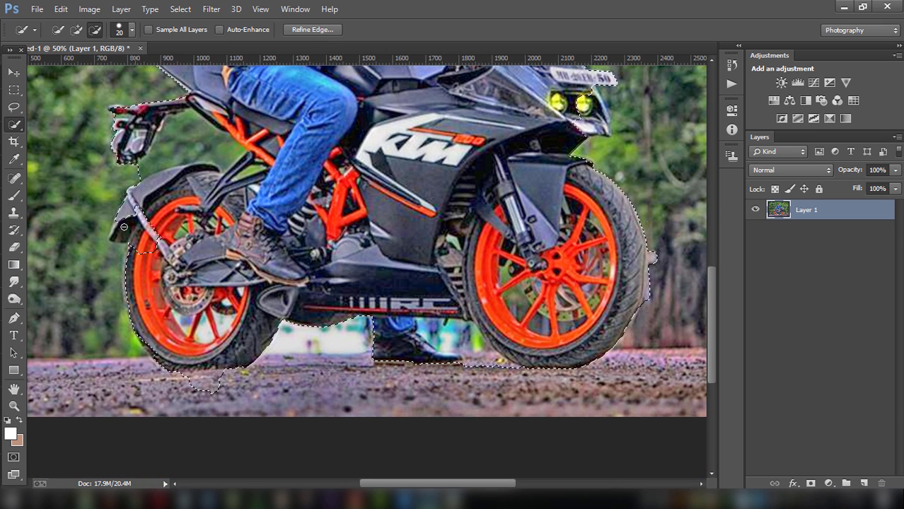
{"action": "left_click_drag", "start_coordinate": [127, 209], "coordinate": [208, 166]}
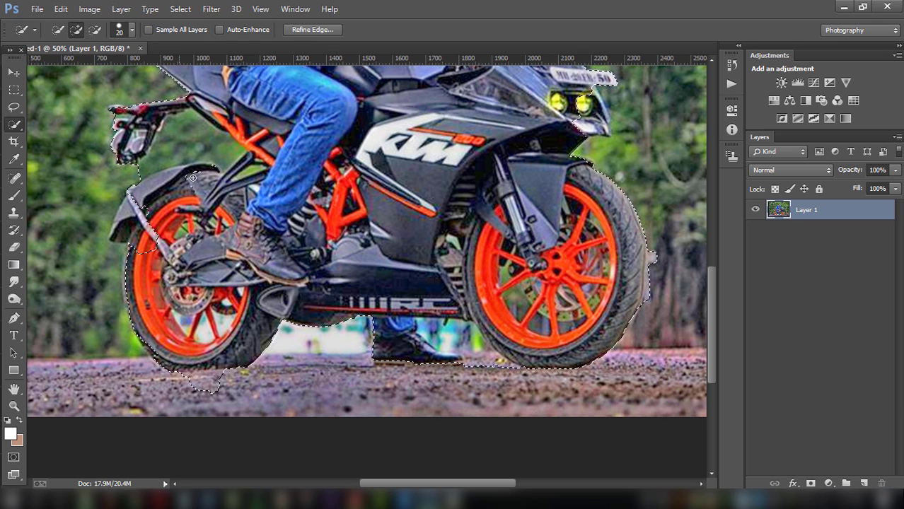
{"action": "mouse_move", "coordinate": [117, 237]}
{"action": "left_mouse_down"}
{"action": "mouse_move", "coordinate": [138, 210]}
{"action": "mouse_move", "coordinate": [144, 237]}
{"action": "left_mouse_up"}
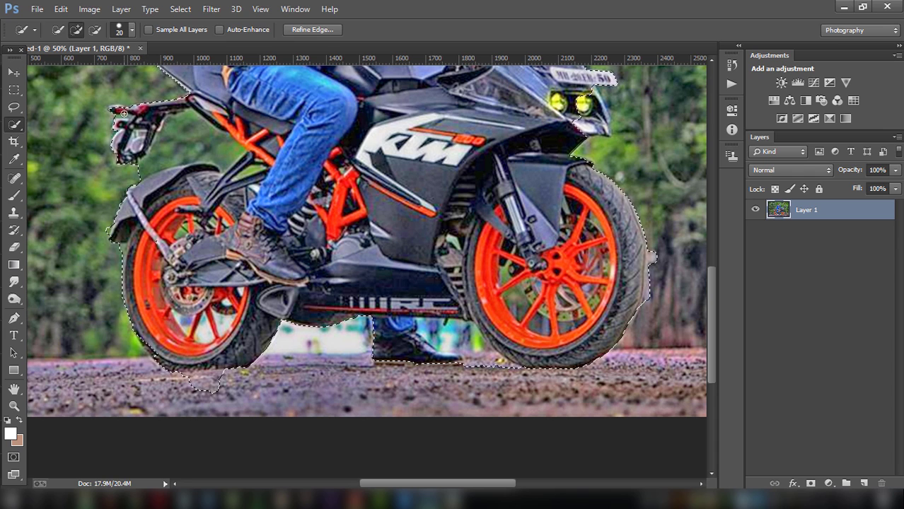
{"action": "scroll", "coordinate": [164, 332], "scroll_direction": "down", "scroll_amount": 3}
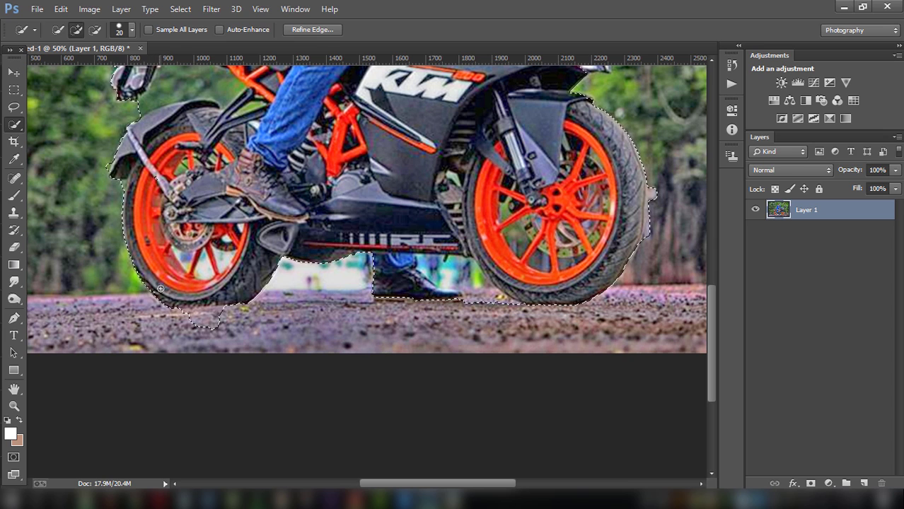
Step: Subtract the bulge below the rear wheel and tighten the selection along the shoe bottom
{"action": "left_click", "coordinate": [95, 29]}
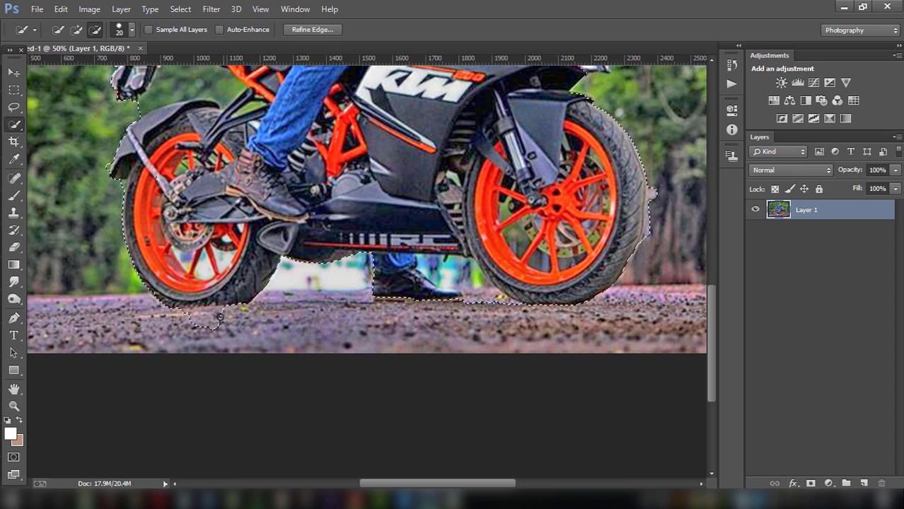
{"action": "left_click_drag", "start_coordinate": [220, 317], "coordinate": [203, 316]}
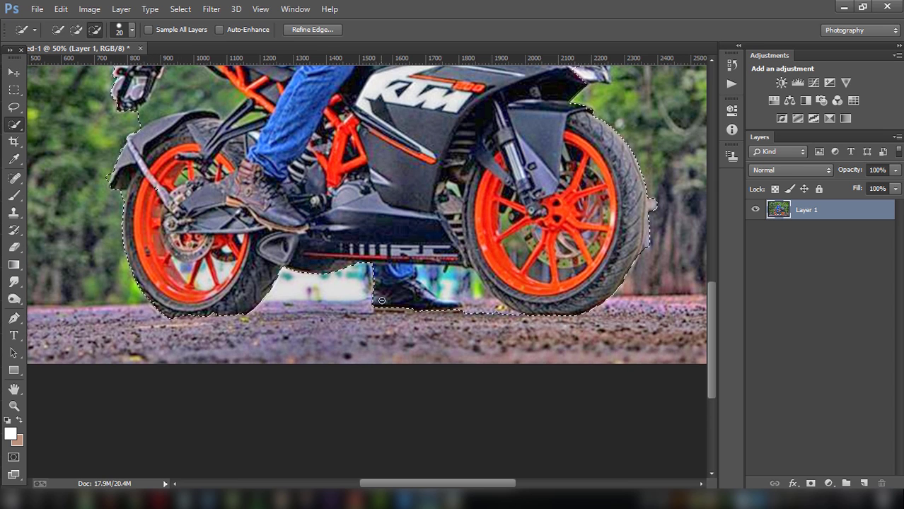
{"action": "scroll", "coordinate": [338, 277], "scroll_direction": "up", "scroll_amount": 1}
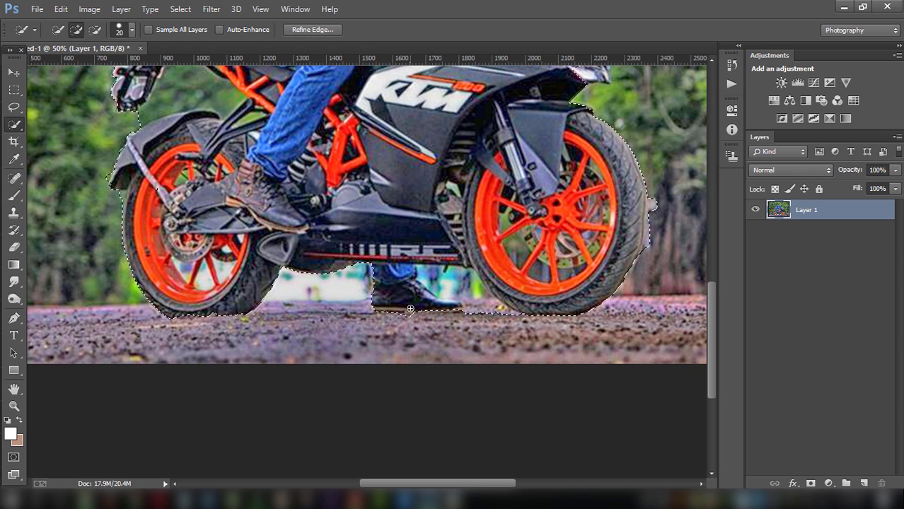
{"action": "left_click", "coordinate": [448, 300]}
{"action": "scroll", "coordinate": [374, 271], "scroll_direction": "up", "scroll_amount": 1}
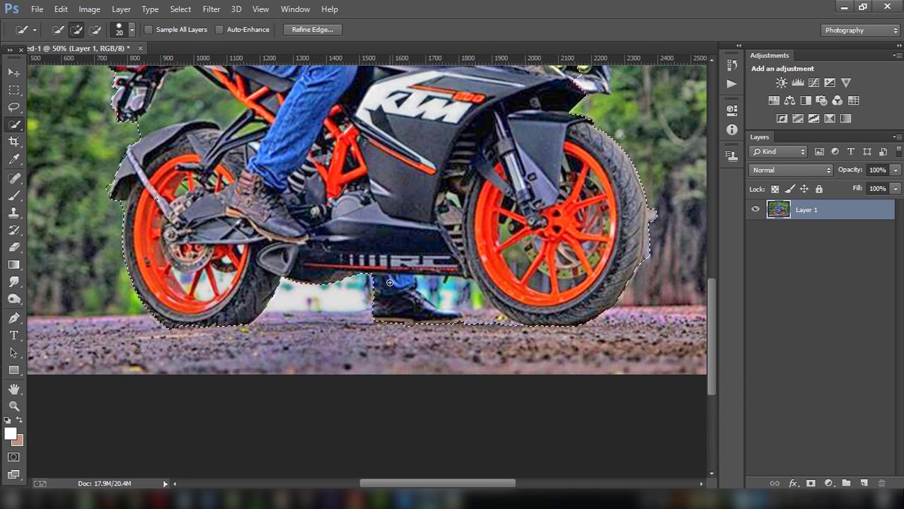
{"action": "scroll", "coordinate": [374, 271], "scroll_direction": "up", "scroll_amount": 4}
{"action": "scroll", "coordinate": [375, 270], "scroll_direction": "up", "scroll_amount": 1}
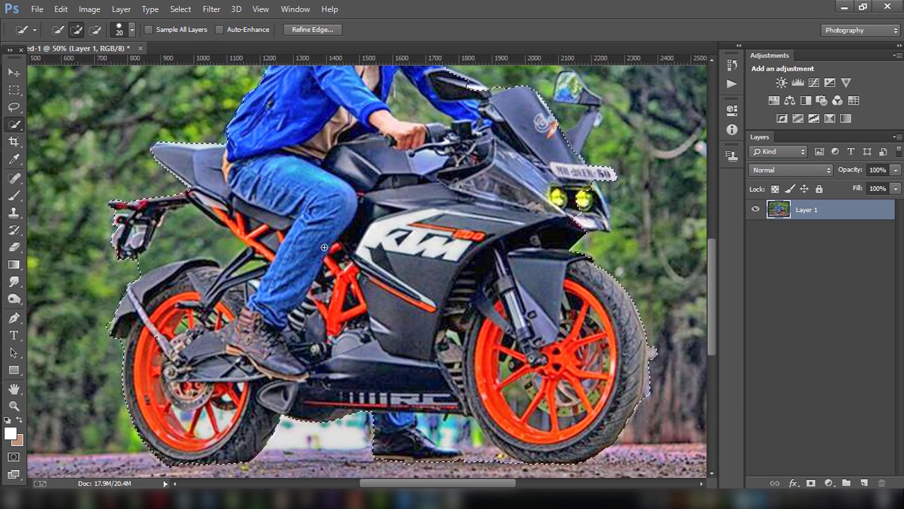
{"action": "scroll", "coordinate": [324, 247], "scroll_direction": "up", "scroll_amount": 3}
{"action": "scroll", "coordinate": [324, 247], "scroll_direction": "up", "scroll_amount": 2}
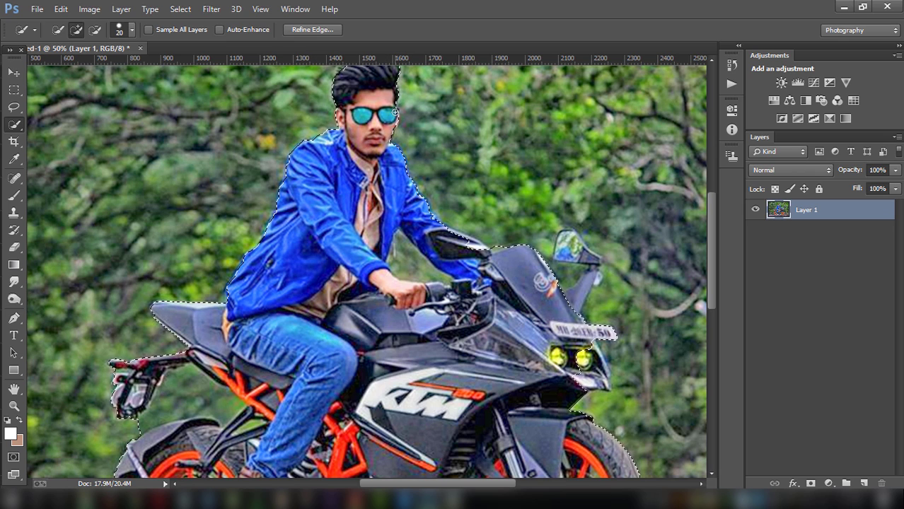
Step: Remove the background gap beside the arm and under the bike tail, then extend toward the front wheel
{"action": "left_click", "coordinate": [96, 30]}
{"action": "left_click_drag", "start_coordinate": [399, 246], "coordinate": [402, 251]}
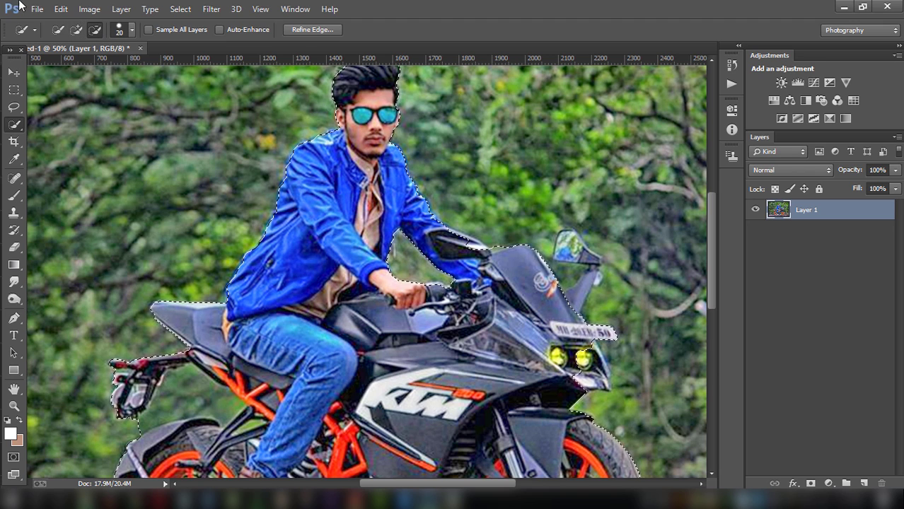
{"action": "left_click", "coordinate": [76, 29]}
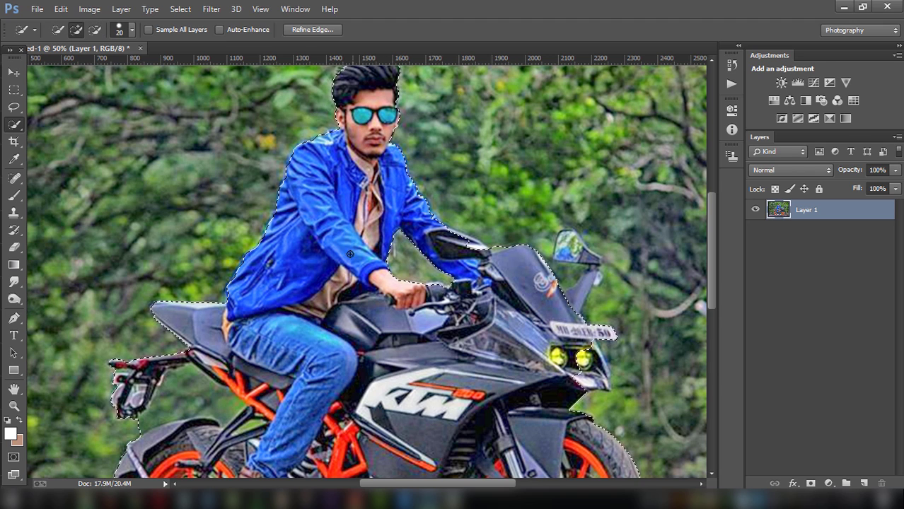
{"action": "scroll", "coordinate": [349, 253], "scroll_direction": "down", "scroll_amount": 1}
{"action": "scroll", "coordinate": [349, 254], "scroll_direction": "down", "scroll_amount": 1}
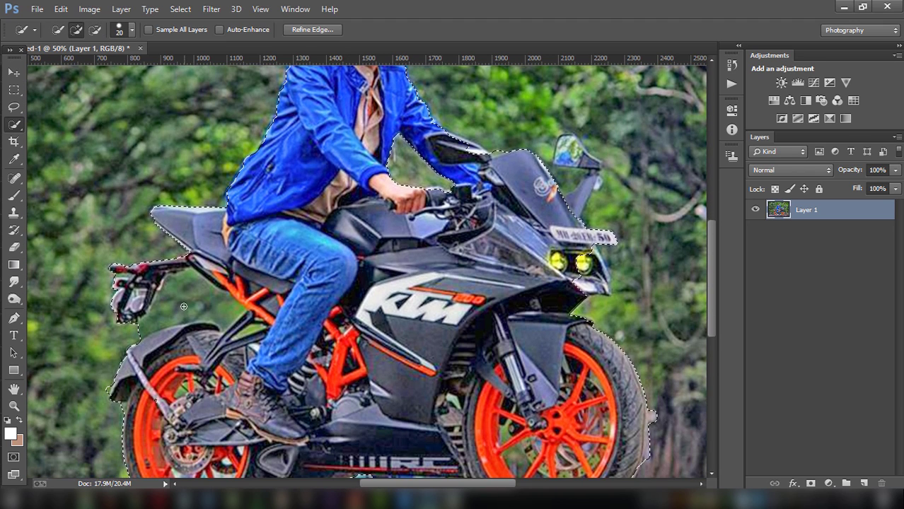
{"action": "left_click", "coordinate": [94, 29]}
{"action": "left_click_drag", "start_coordinate": [202, 277], "coordinate": [160, 315]}
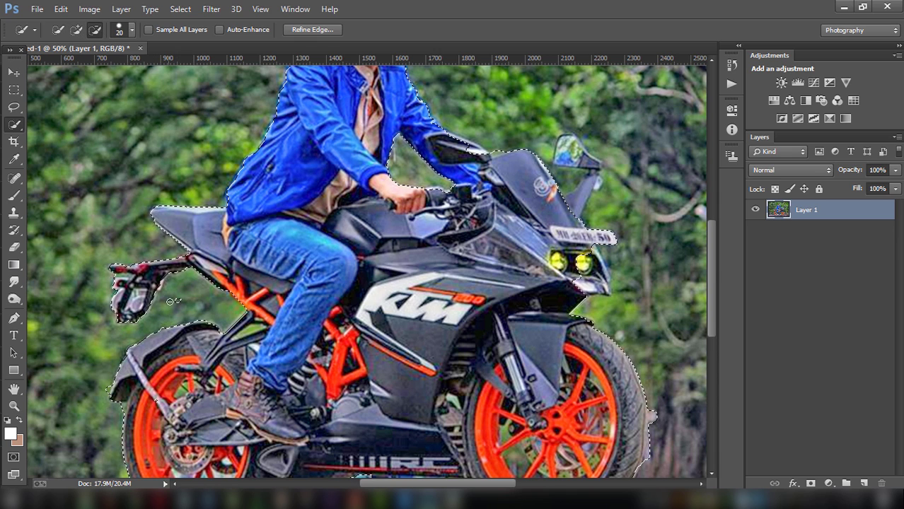
{"action": "left_click", "coordinate": [77, 30]}
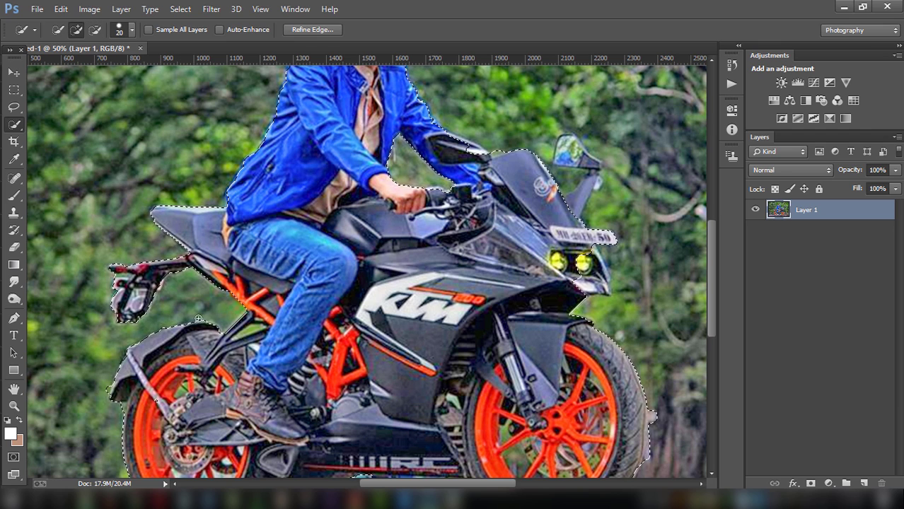
{"action": "scroll", "coordinate": [196, 327], "scroll_direction": "down", "scroll_amount": 5}
{"action": "scroll", "coordinate": [195, 326], "scroll_direction": "down", "scroll_amount": 1}
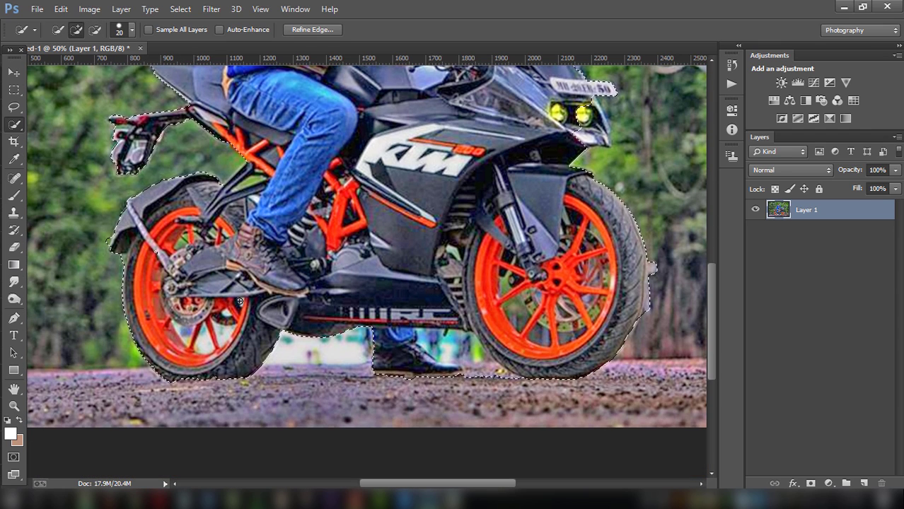
{"action": "mouse_move", "coordinate": [659, 301]}
{"action": "left_mouse_down"}
{"action": "mouse_move", "coordinate": [653, 270]}
{"action": "mouse_move", "coordinate": [648, 283]}
{"action": "left_mouse_up"}
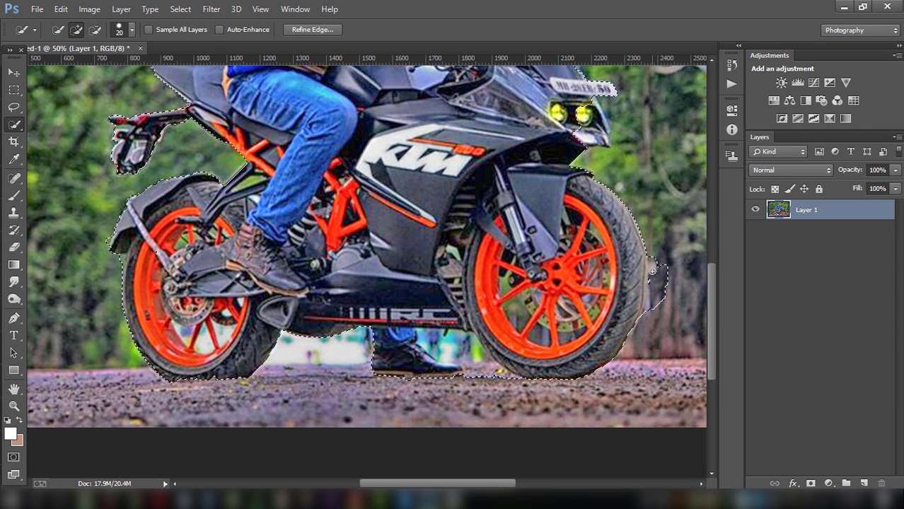
Step: Add a layer mask from the selection and paint it with a smaller brush around the rear wheel and foot
{"action": "left_click", "coordinate": [811, 483]}
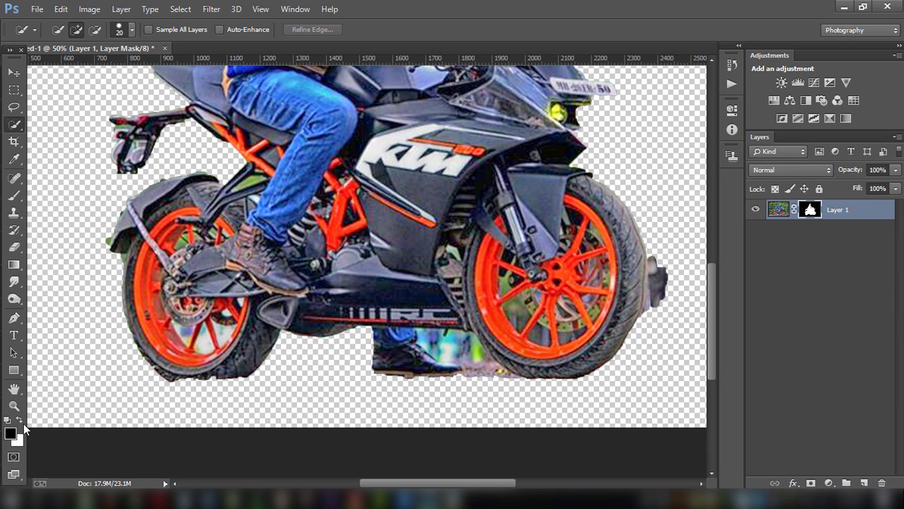
{"action": "left_click", "coordinate": [13, 195]}
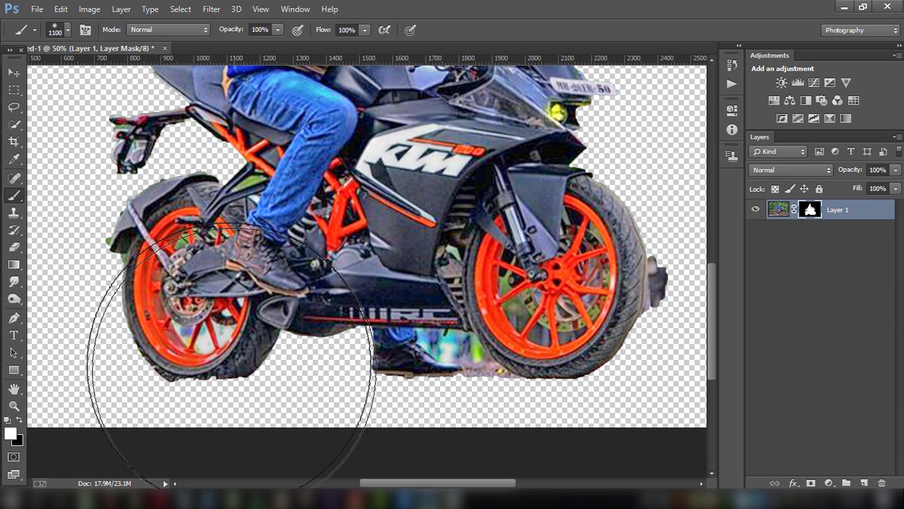
{"action": "key", "text": "p"}
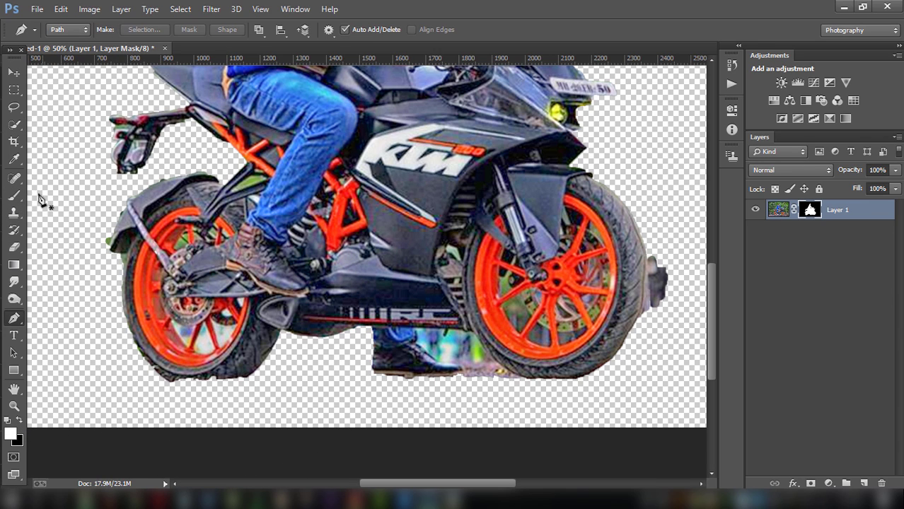
{"action": "left_click", "coordinate": [12, 198]}
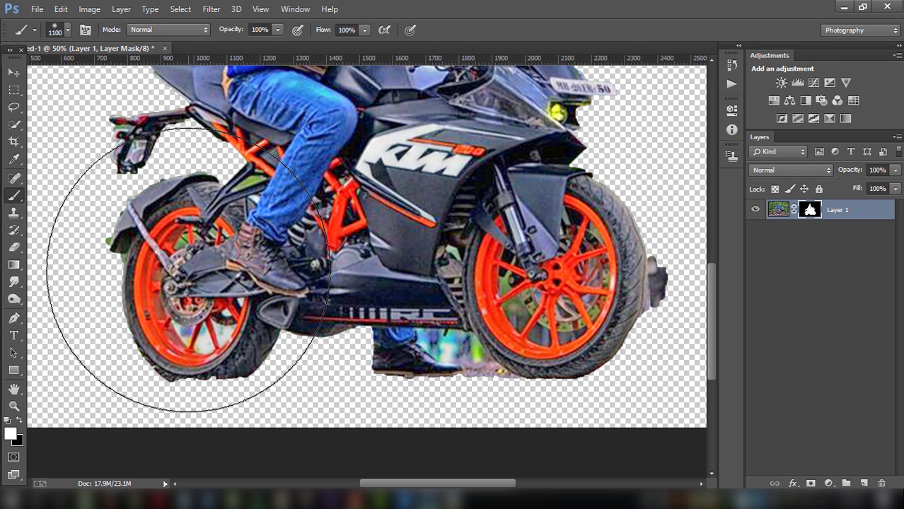
{"action": "key", "text": "bracketleft"}
{"action": "key", "text": "bracketleft"}
{"action": "key", "text": "bracketleft"}
{"action": "left_click_drag", "start_coordinate": [240, 375], "coordinate": [178, 370]}
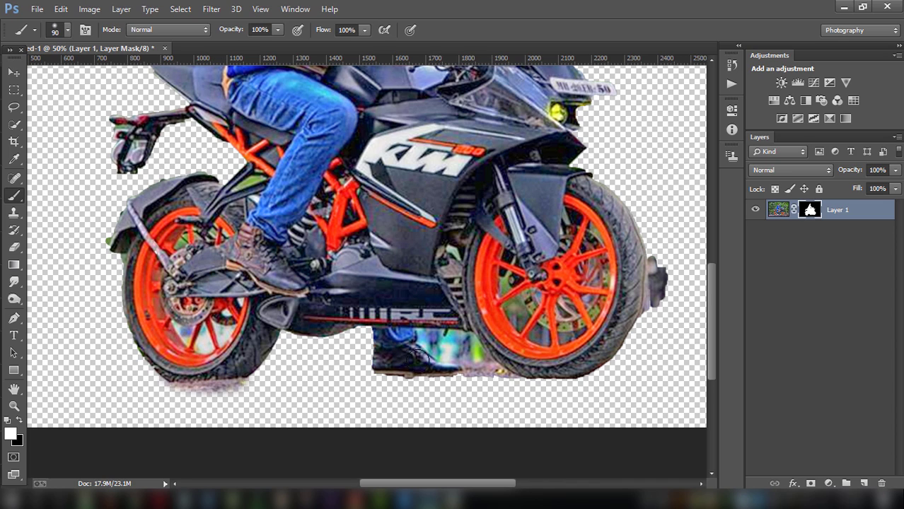
{"action": "left_click_drag", "start_coordinate": [418, 358], "coordinate": [476, 367]}
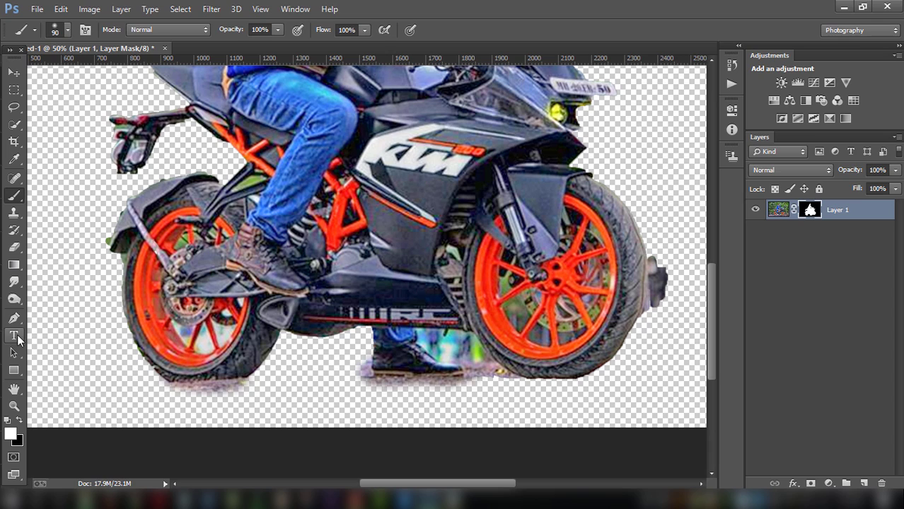
Step: Hide the grey shadow under the rear tyre using a Pen path selection painted black on the mask
{"action": "left_click", "coordinate": [14, 317]}
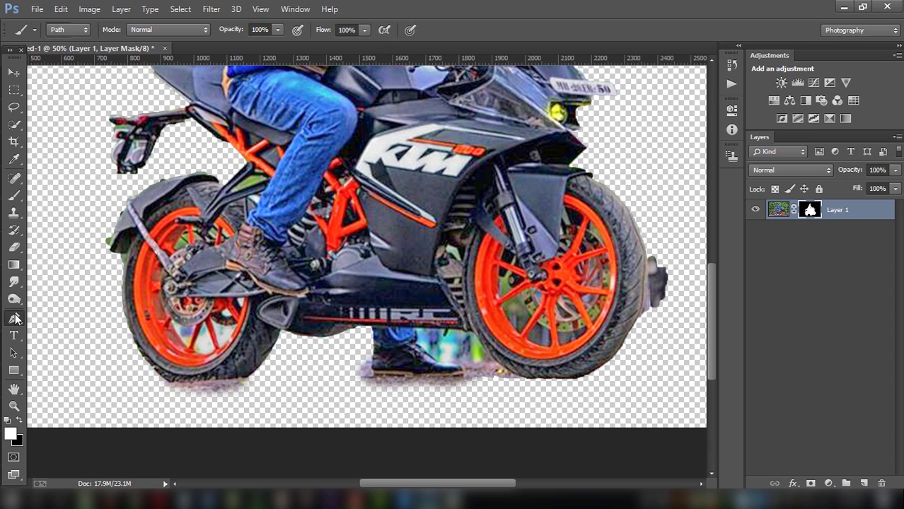
{"action": "left_click", "coordinate": [177, 386]}
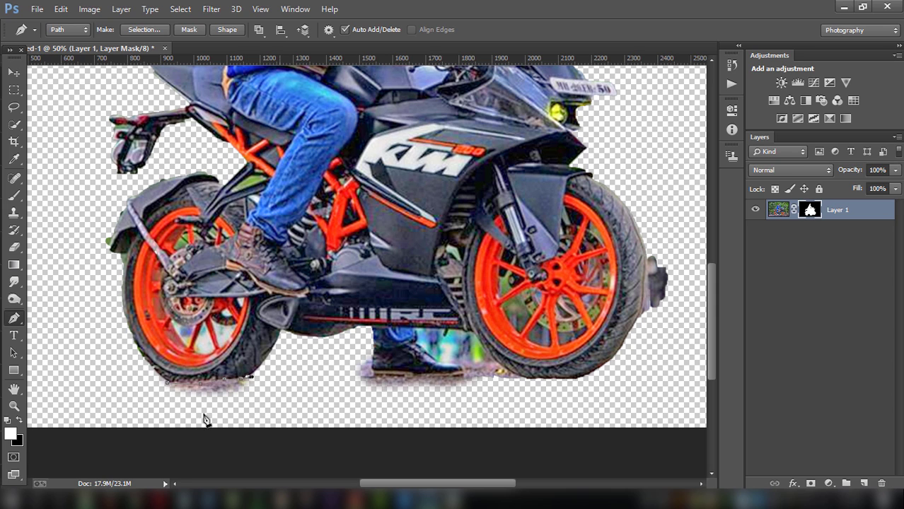
{"action": "left_click_drag", "start_coordinate": [116, 389], "coordinate": [145, 386]}
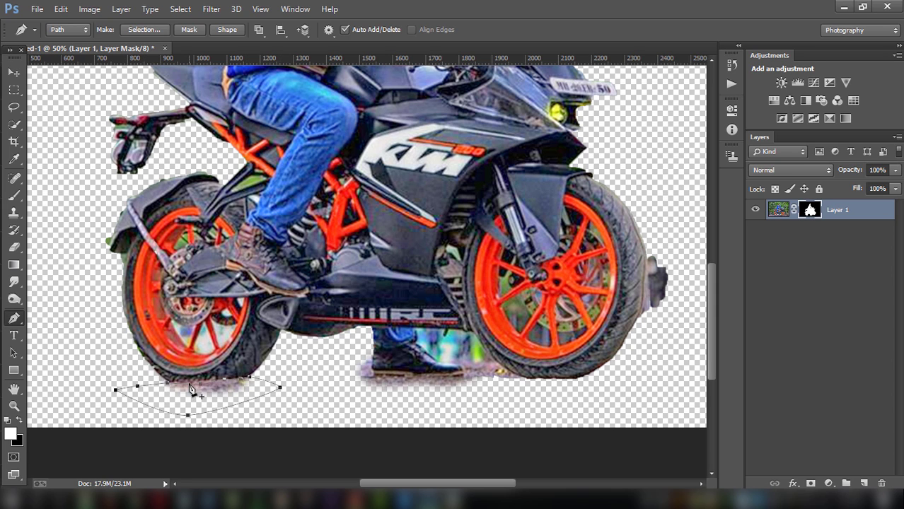
{"action": "right_click", "coordinate": [190, 387]}
{"action": "left_click", "coordinate": [240, 122]}
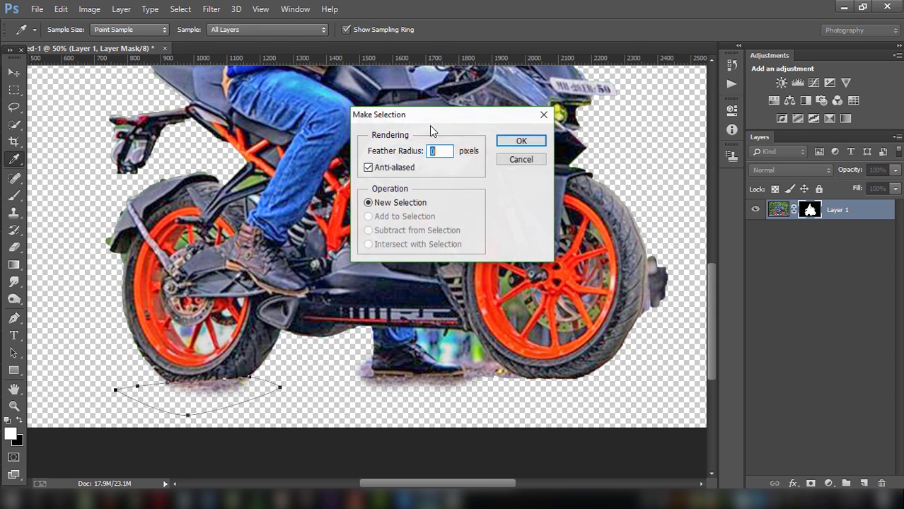
{"action": "left_click", "coordinate": [521, 141]}
{"action": "key", "text": "x"}
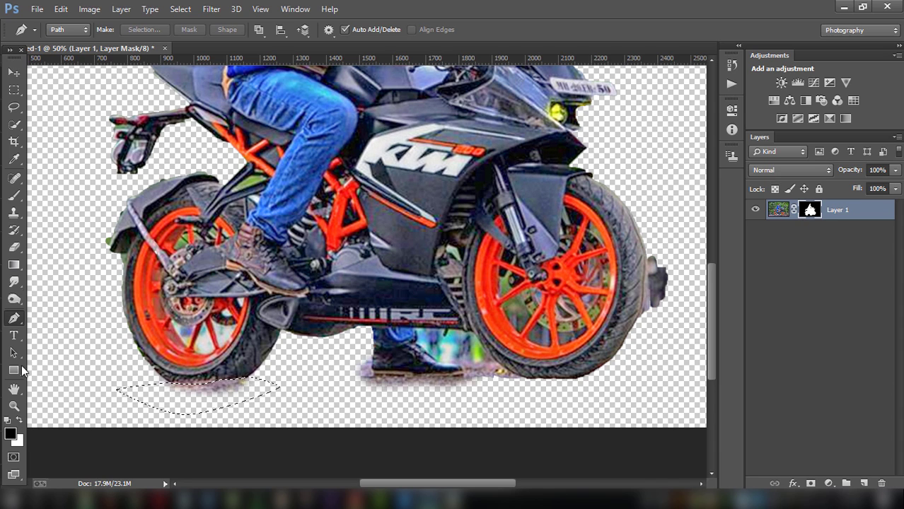
{"action": "left_click", "coordinate": [14, 196]}
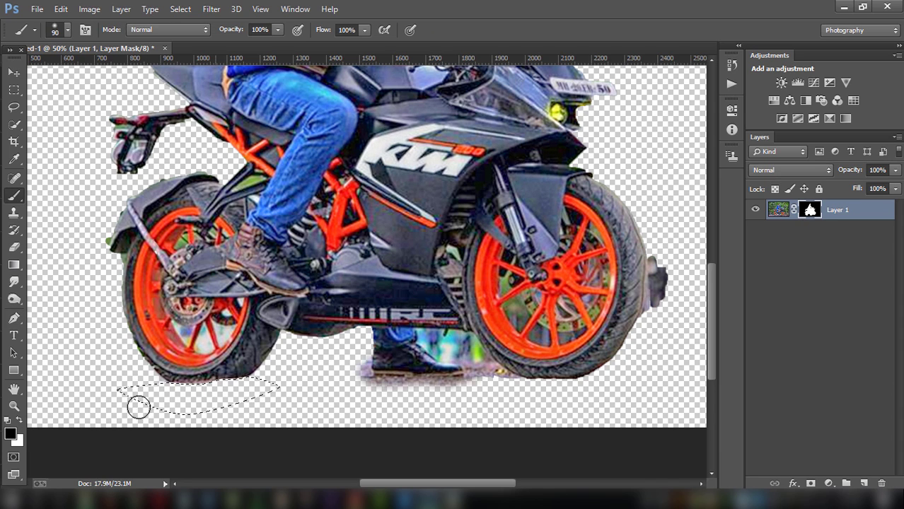
{"action": "left_click_drag", "start_coordinate": [125, 404], "coordinate": [269, 392]}
{"action": "key", "text": "ctrl+d"}
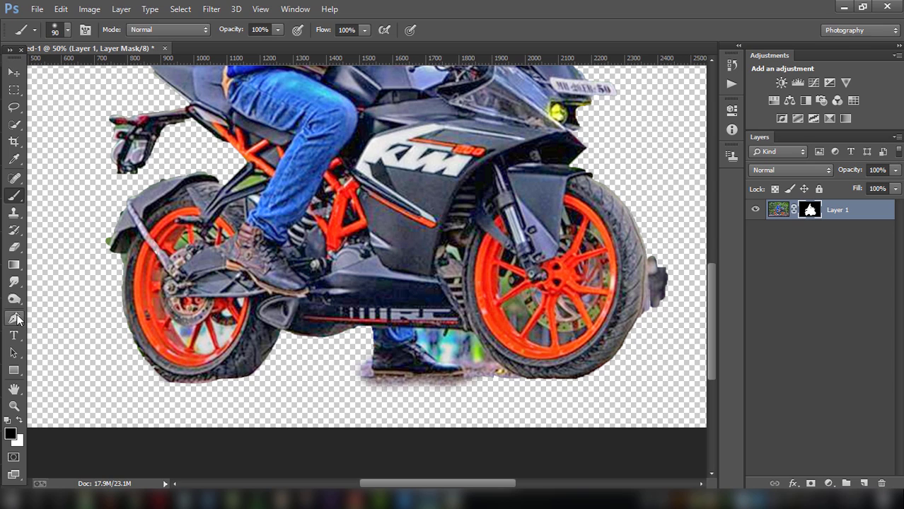
Step: Outline the ground around the front wheel with a Pen path and turn it into a selection
{"action": "left_click", "coordinate": [16, 318]}
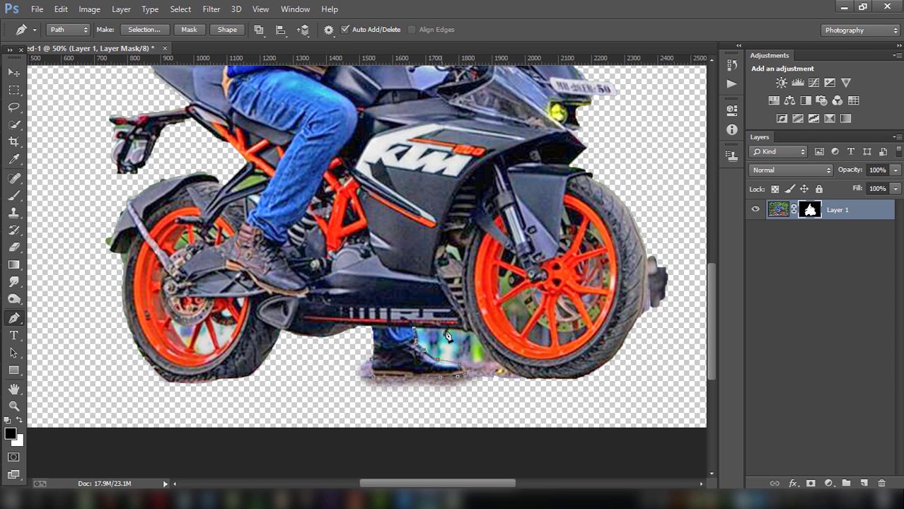
{"action": "left_click", "coordinate": [625, 376]}
{"action": "left_click", "coordinate": [649, 331]}
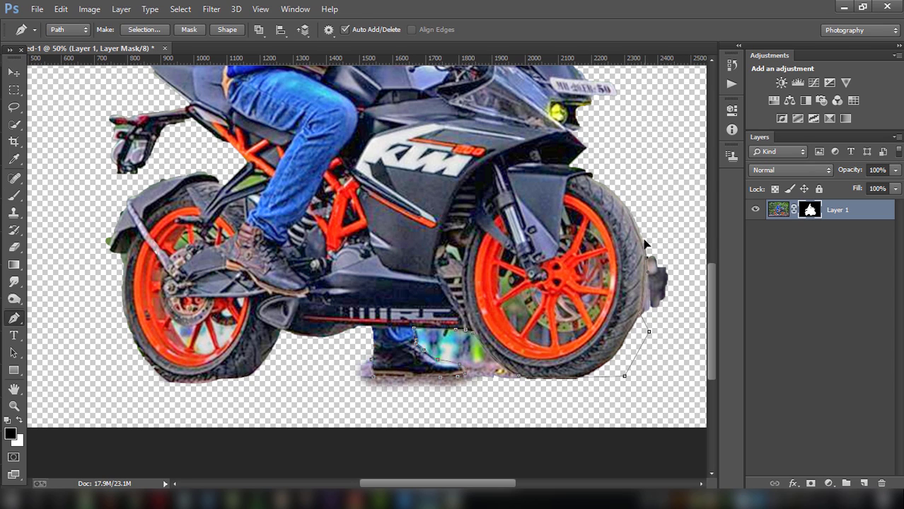
{"action": "left_click", "coordinate": [661, 195]}
{"action": "left_click", "coordinate": [702, 341]}
{"action": "left_click", "coordinate": [285, 377]}
{"action": "key", "text": "ctrl+alt+z"}
{"action": "left_click", "coordinate": [677, 388]}
{"action": "left_click", "coordinate": [329, 409]}
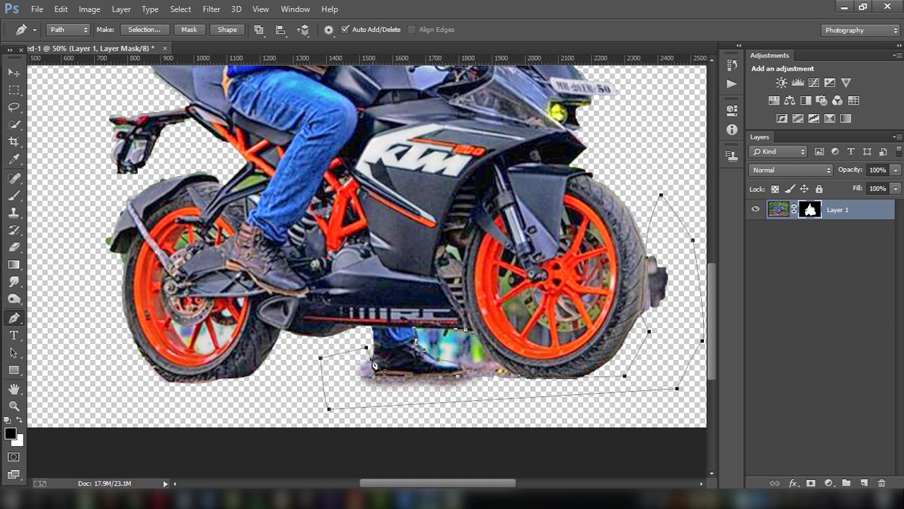
{"action": "right_click", "coordinate": [362, 367]}
{"action": "left_click", "coordinate": [410, 177]}
{"action": "left_click", "coordinate": [495, 129]}
{"action": "key", "text": "ctrl+d"}
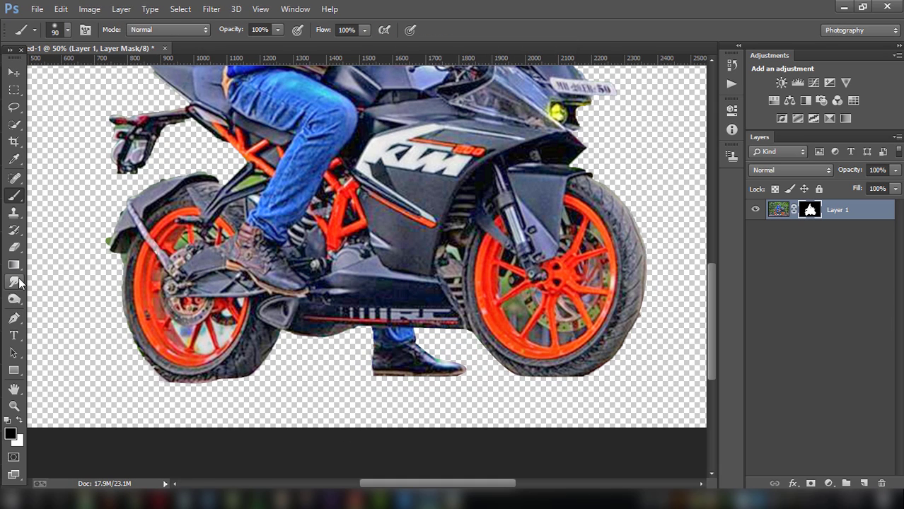
Step: Make a path selection beside the windscreen for mask painting, then zoom out to the whole image
{"action": "left_click", "coordinate": [14, 318]}
{"action": "scroll", "coordinate": [487, 322], "scroll_direction": "up", "scroll_amount": 3}
{"action": "scroll", "coordinate": [486, 322], "scroll_direction": "up", "scroll_amount": 3}
{"action": "left_click", "coordinate": [493, 194]}
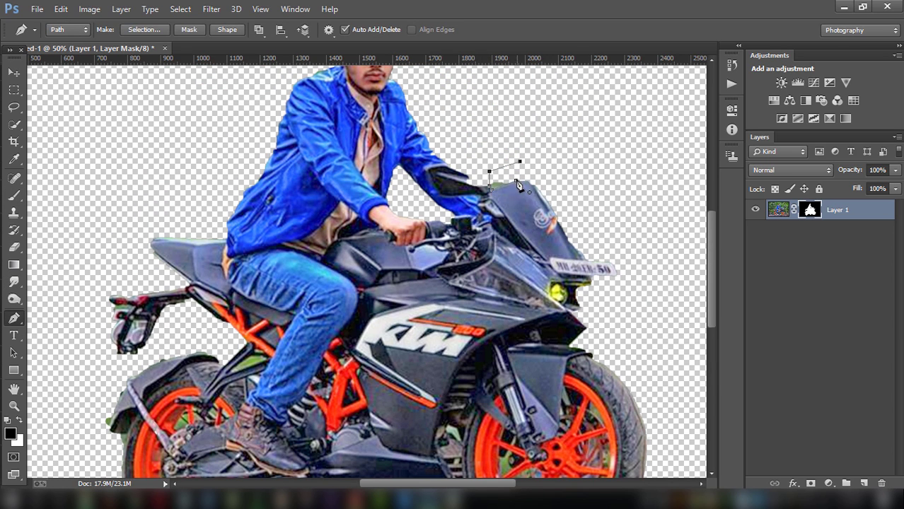
{"action": "key", "text": "ctrl+Return"}
{"action": "key", "text": "b"}
{"action": "scroll", "coordinate": [448, 210], "scroll_direction": "up", "scroll_amount": 4}
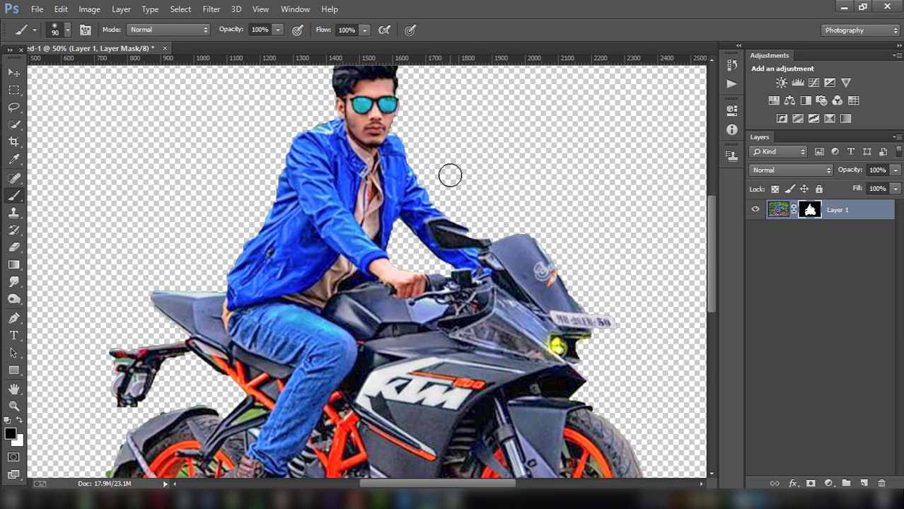
{"action": "scroll", "coordinate": [450, 173], "scroll_direction": "up", "scroll_amount": 2}
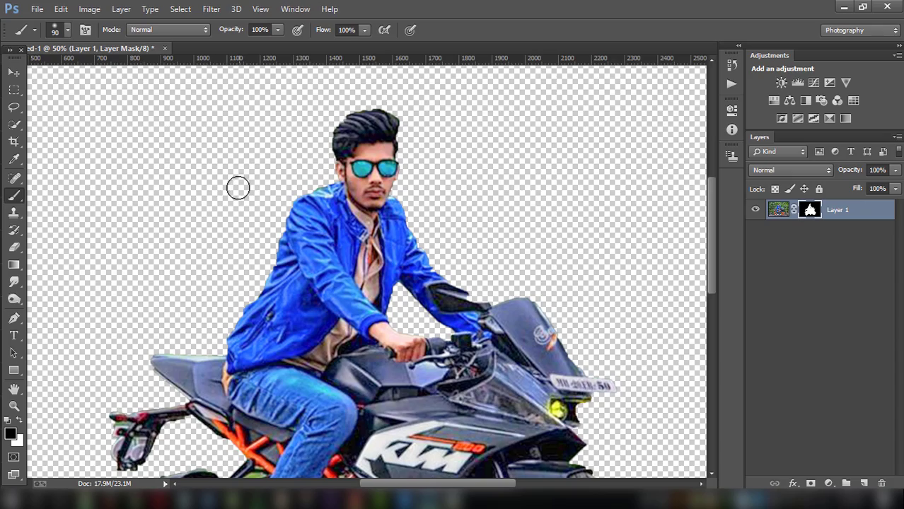
{"action": "key", "text": "ctrl+minus"}
{"action": "key", "text": "ctrl+minus"}
{"action": "key", "text": "ctrl+minus"}
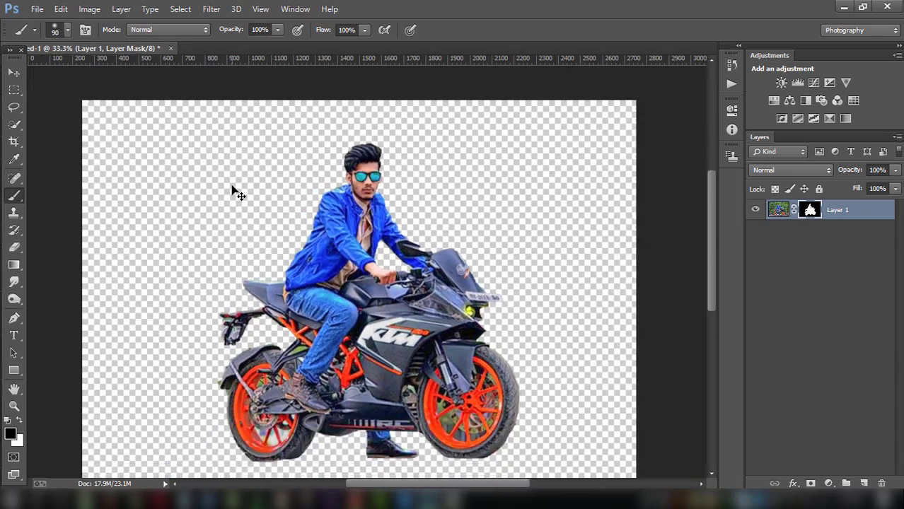
Step: Duplicate Layer 1 without its mask, place it below Layer 1, and name it BACKGROUND
{"action": "key", "text": "ctrl+plus"}
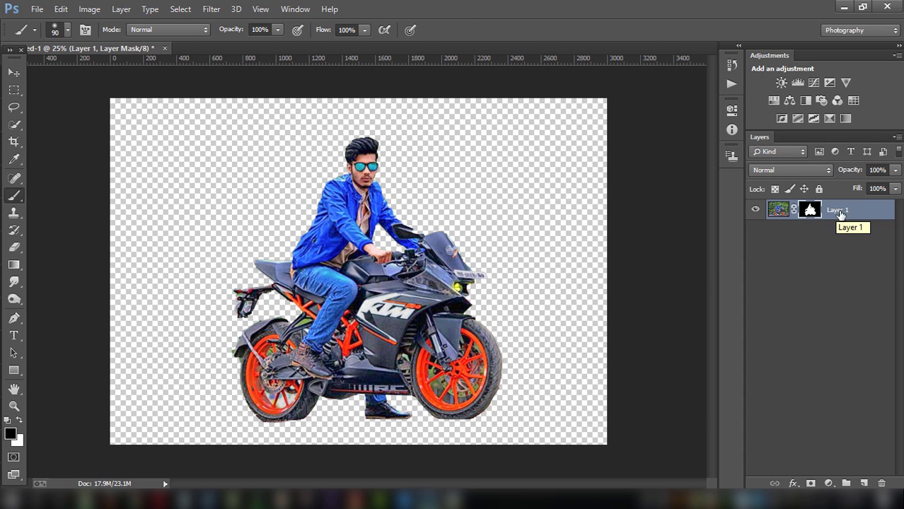
{"action": "mouse_move", "coordinate": [810, 210]}
{"action": "left_mouse_down"}
{"action": "mouse_move", "coordinate": [863, 481]}
{"action": "mouse_move", "coordinate": [883, 483]}
{"action": "left_mouse_up"}
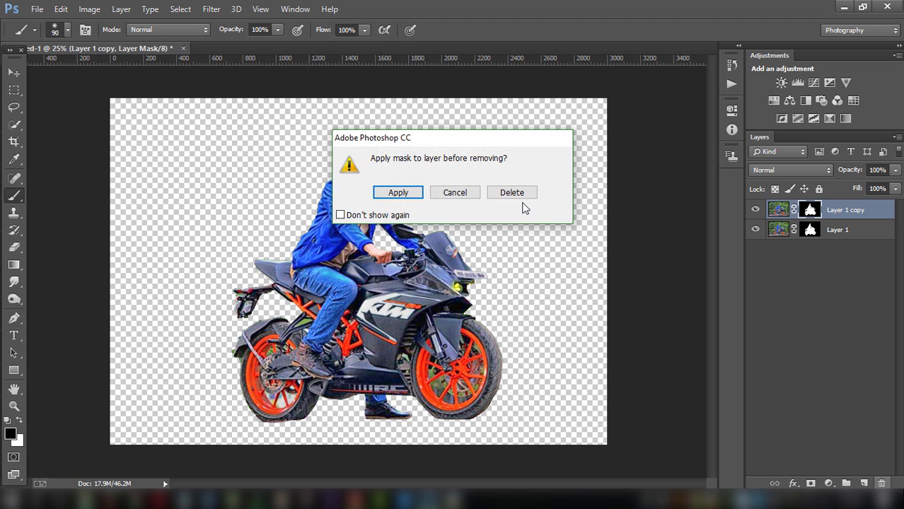
{"action": "left_click", "coordinate": [512, 193]}
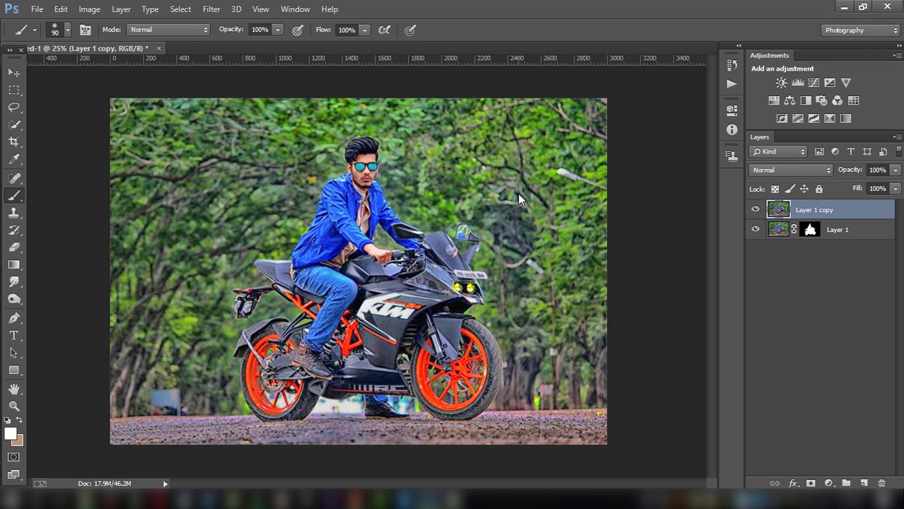
{"action": "right_click", "coordinate": [820, 211]}
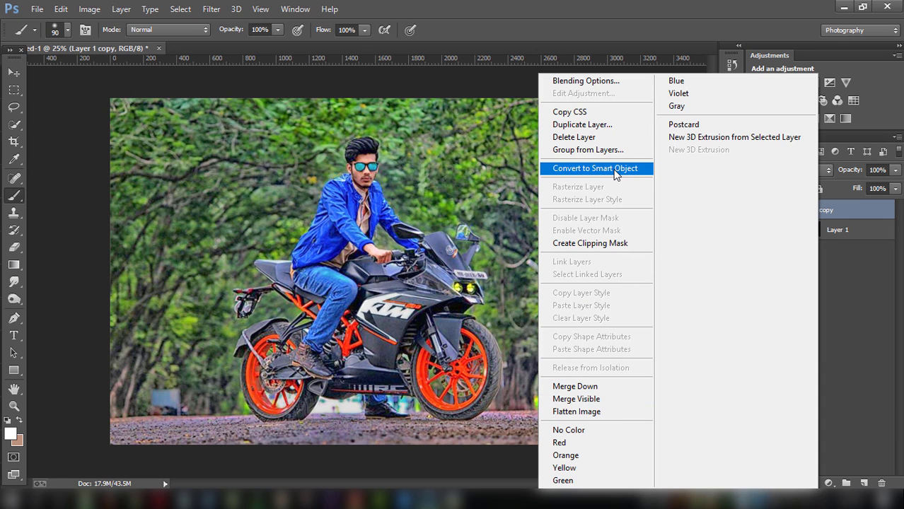
{"action": "left_click", "coordinate": [832, 211]}
{"action": "left_click_drag", "start_coordinate": [832, 211], "coordinate": [790, 241]}
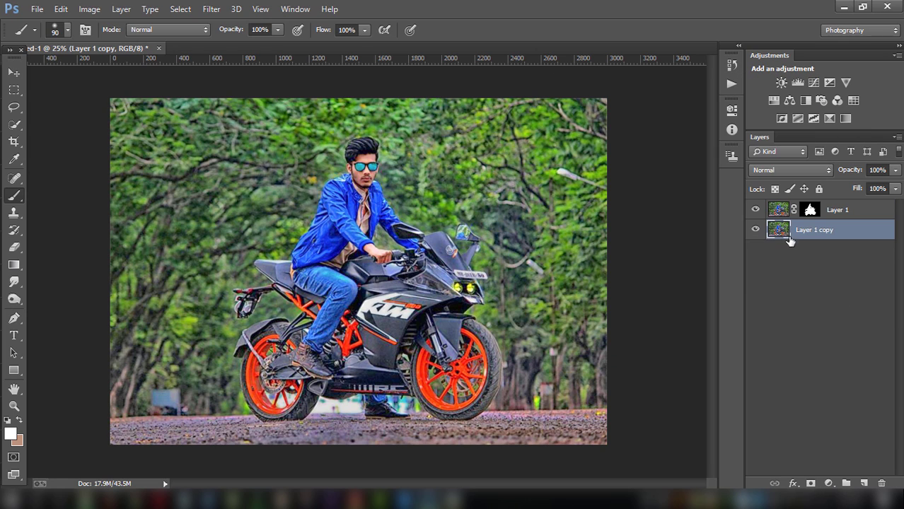
{"action": "double_click", "coordinate": [814, 229]}
{"action": "type", "text": "BACKGROUND"}
{"action": "key", "text": "Return"}
Step: Apply Layer 1's mask, then hide and reshow BACKGROUND to check the cut-out
{"action": "left_click", "coordinate": [810, 210]}
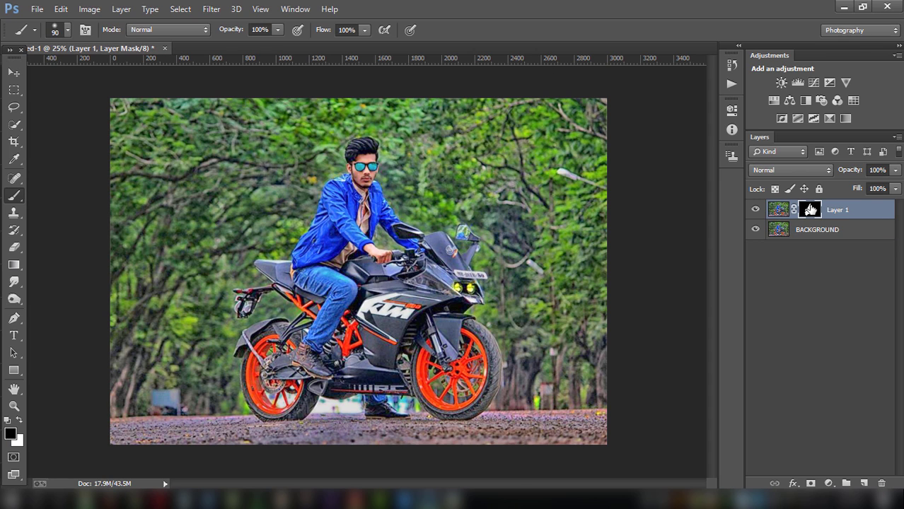
{"action": "right_click", "coordinate": [810, 209]}
{"action": "left_click", "coordinate": [813, 248]}
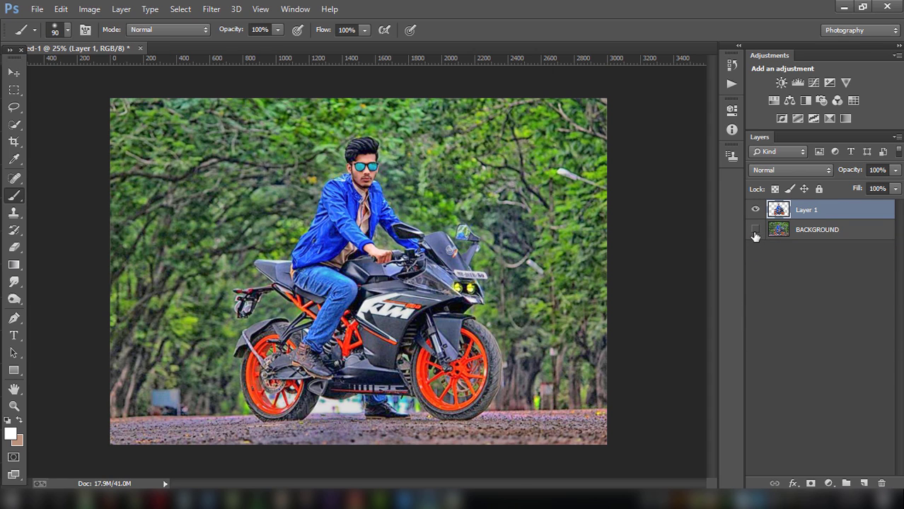
{"action": "left_click", "coordinate": [756, 232]}
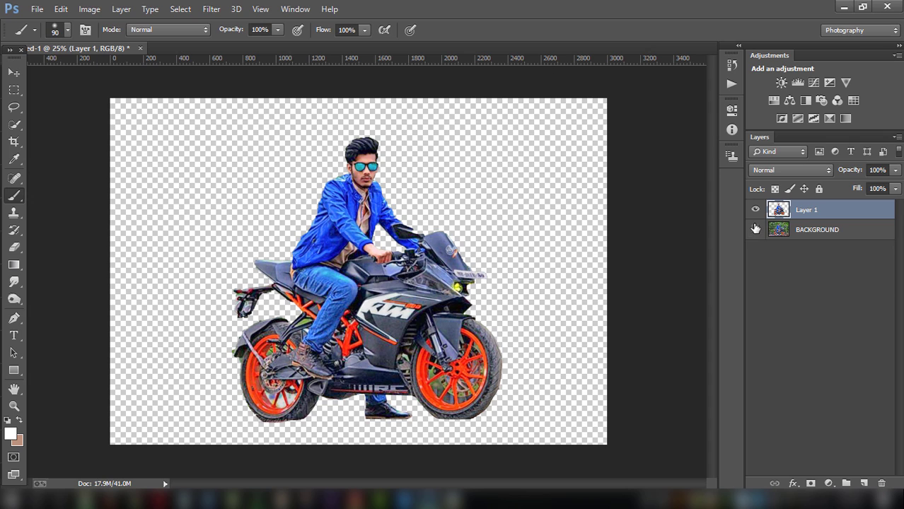
{"action": "left_click", "coordinate": [755, 228]}
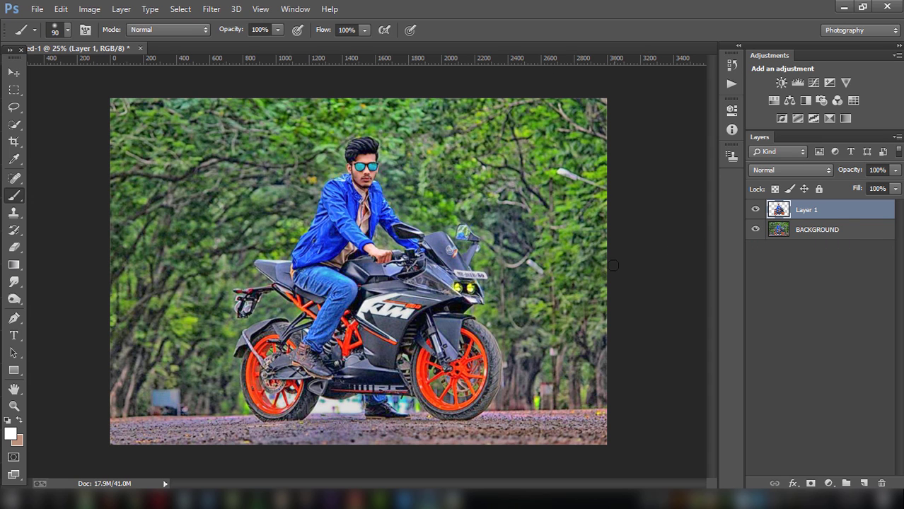
Step: Zoom in on the bike and hide the BACKGROUND layer to reveal leftover gaps
{"action": "key", "text": "ctrl+plus"}
{"action": "key", "text": "ctrl+plus"}
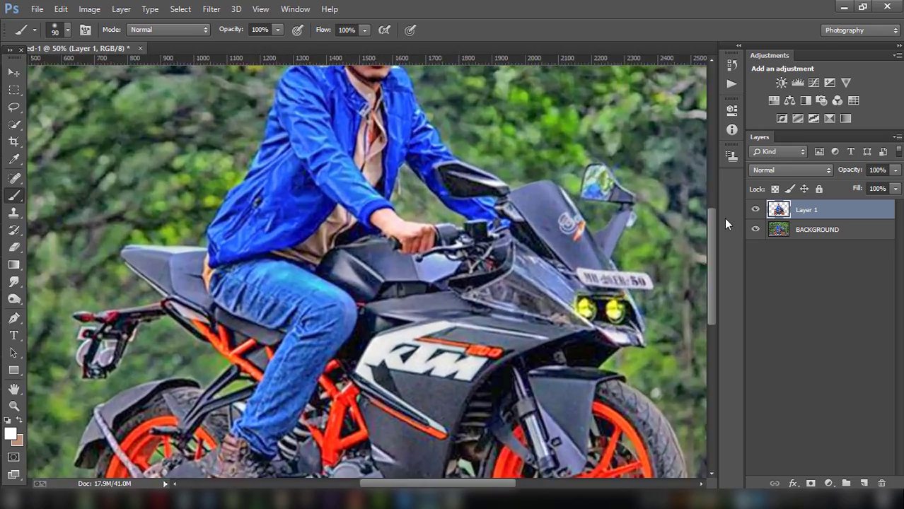
{"action": "key", "text": "ctrl+plus"}
{"action": "scroll", "coordinate": [656, 237], "scroll_direction": "down", "scroll_amount": 1}
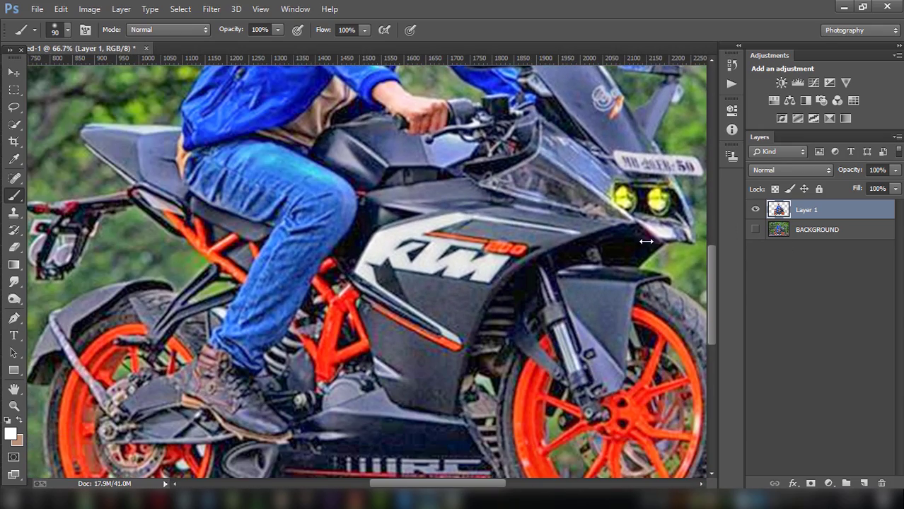
{"action": "left_click", "coordinate": [755, 229]}
{"action": "scroll", "coordinate": [354, 297], "scroll_direction": "down", "scroll_amount": 3}
{"action": "left_click", "coordinate": [14, 318]}
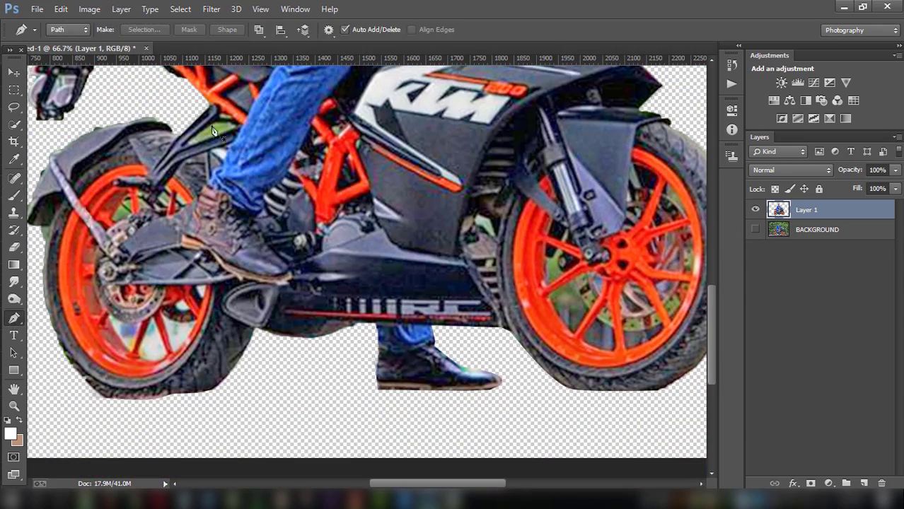
Step: Trace the leftover gap near the frame with a Pen path and delete it
{"action": "left_click", "coordinate": [239, 130]}
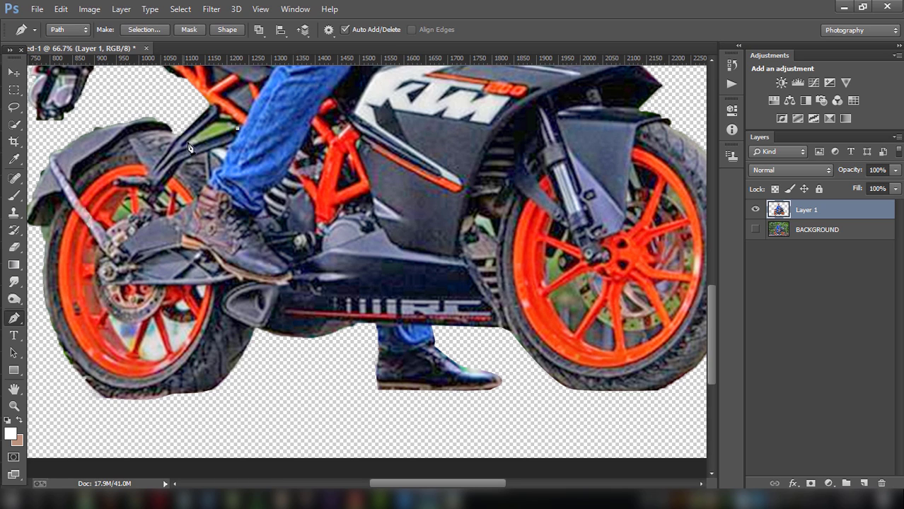
{"action": "left_click", "coordinate": [184, 148]}
{"action": "left_click", "coordinate": [209, 122]}
{"action": "left_click", "coordinate": [235, 128]}
{"action": "left_click", "coordinate": [144, 29]}
{"action": "key", "text": "Return"}
{"action": "key", "text": "Delete"}
Step: Trace and delete two background gaps between the rear-wheel spokes
{"action": "left_click", "coordinate": [115, 220]}
{"action": "left_click", "coordinate": [129, 193]}
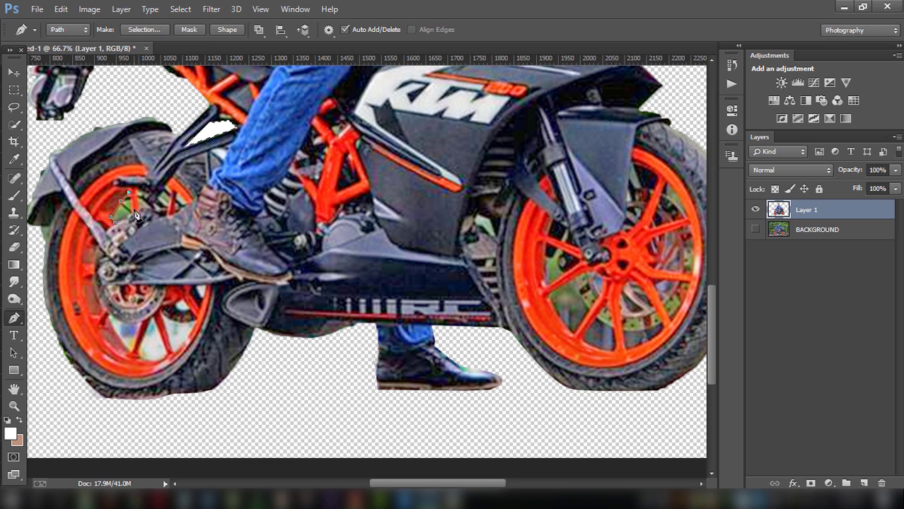
{"action": "left_click", "coordinate": [116, 220]}
{"action": "key", "text": "ctrl+Return"}
{"action": "key", "text": "Delete"}
{"action": "scroll", "coordinate": [122, 289], "scroll_direction": "down", "scroll_amount": 2}
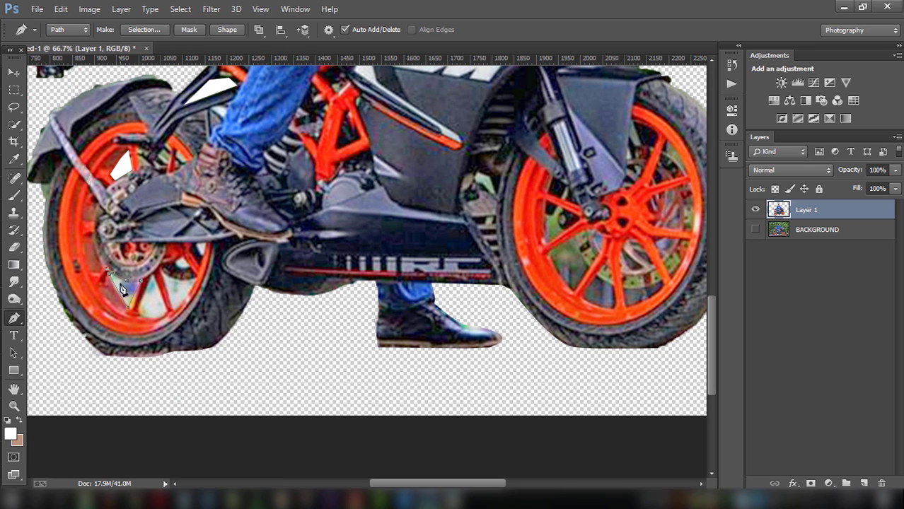
{"action": "left_click", "coordinate": [122, 289]}
{"action": "key", "text": "ctrl+Return"}
{"action": "key", "text": "Delete"}
Step: Path around another rear-wheel spoke gap and delete it
{"action": "key", "text": "b"}
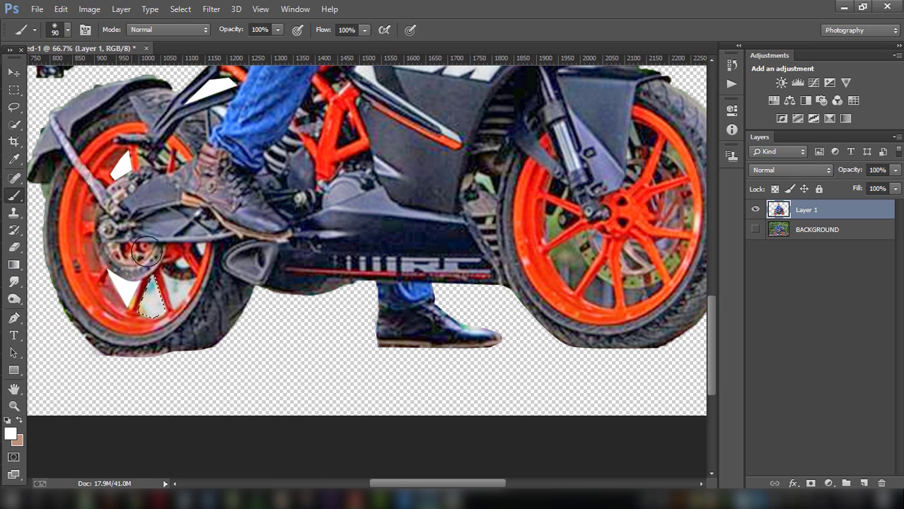
{"action": "key", "text": "p"}
{"action": "left_click", "coordinate": [180, 287]}
{"action": "right_click", "coordinate": [180, 287]}
{"action": "key", "text": "Return"}
{"action": "key", "text": "Delete"}
{"action": "key", "text": "b"}
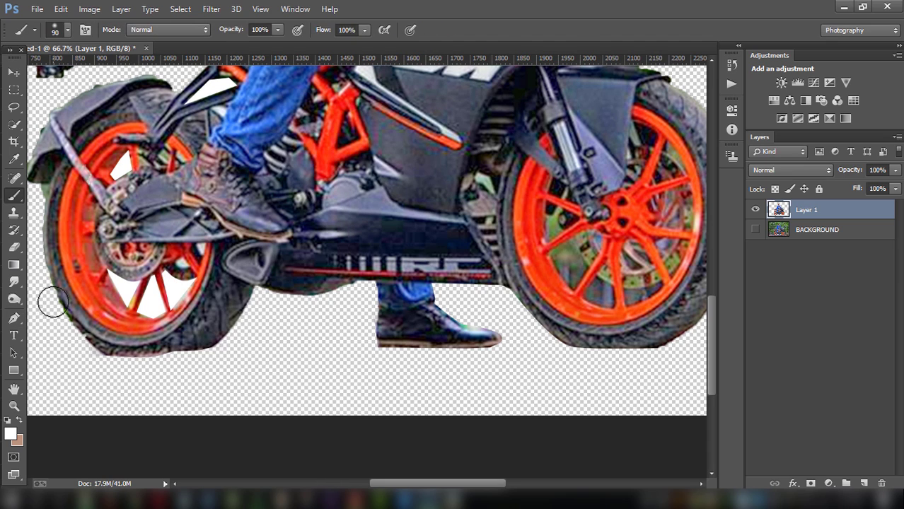
{"action": "scroll", "coordinate": [53, 303], "scroll_direction": "up", "scroll_amount": 2}
{"action": "key", "text": "p"}
Step: Check the edges against the background, then trace and delete a front-wheel gap
{"action": "left_click", "coordinate": [756, 229]}
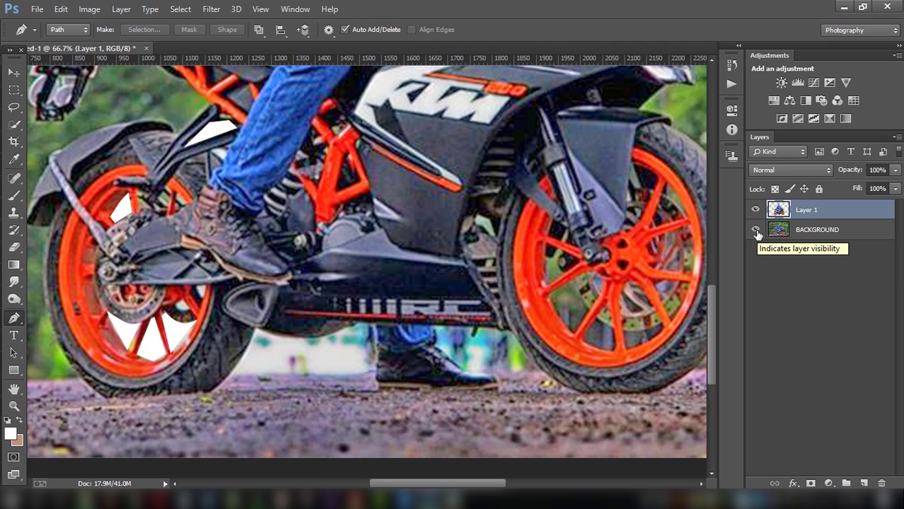
{"action": "left_click", "coordinate": [756, 230]}
{"action": "scroll", "coordinate": [424, 283], "scroll_direction": "down", "scroll_amount": 1}
{"action": "left_click", "coordinate": [583, 300]}
{"action": "left_click", "coordinate": [570, 249]}
{"action": "right_click", "coordinate": [569, 249]}
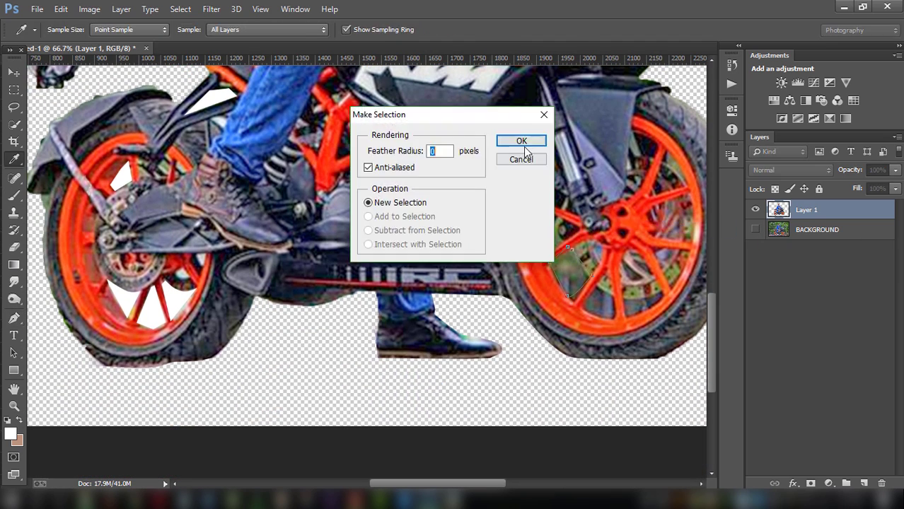
{"action": "left_click", "coordinate": [521, 141]}
{"action": "key", "text": "Delete"}
Step: Quick-select and delete white patches in the rear and front spokes, erasing a leftover bit
{"action": "key", "text": "w"}
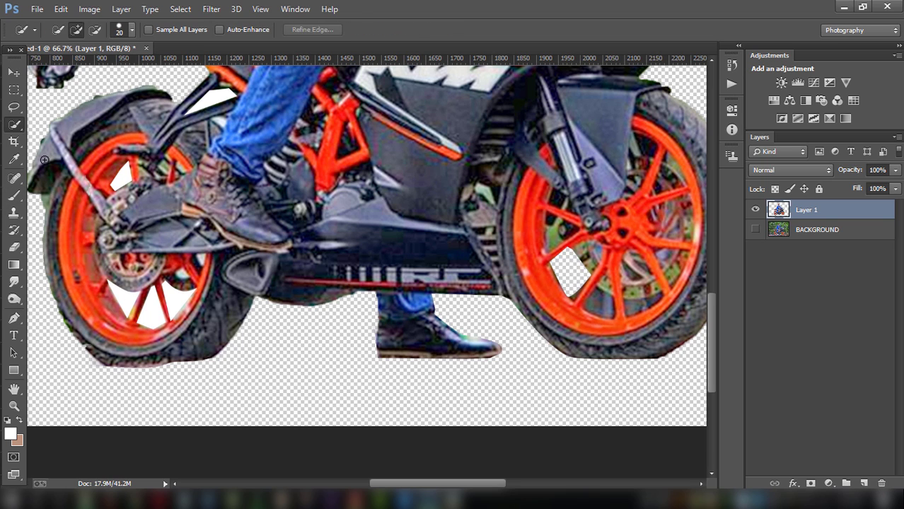
{"action": "left_click", "coordinate": [148, 306]}
{"action": "key", "text": "Delete"}
{"action": "key", "text": "ctrl+d"}
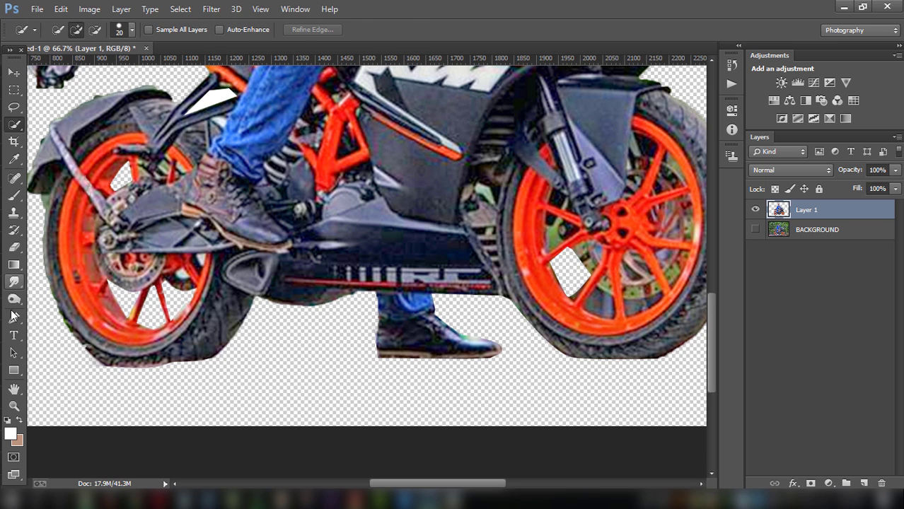
{"action": "left_click", "coordinate": [607, 309]}
{"action": "key", "text": "Delete"}
{"action": "key", "text": "e"}
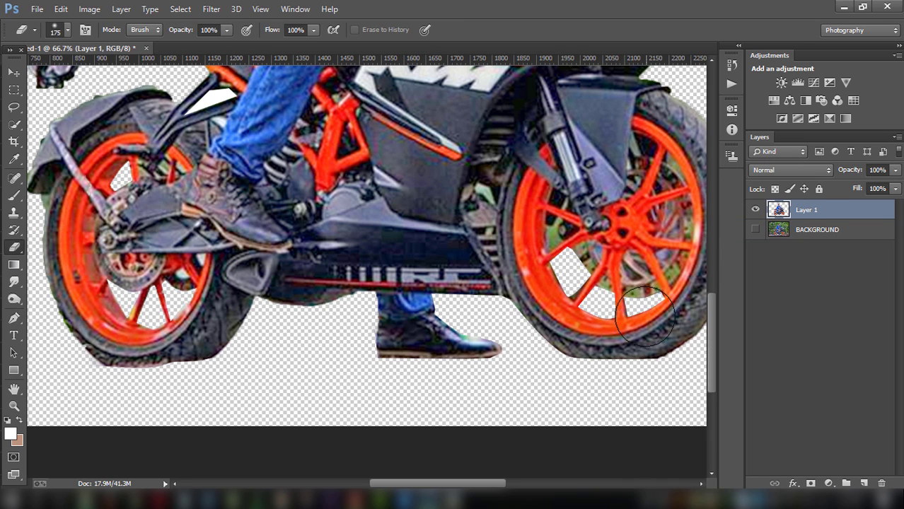
{"action": "scroll", "coordinate": [645, 316], "scroll_direction": "up", "scroll_amount": 1}
{"action": "left_click_drag", "start_coordinate": [543, 273], "coordinate": [563, 244]}
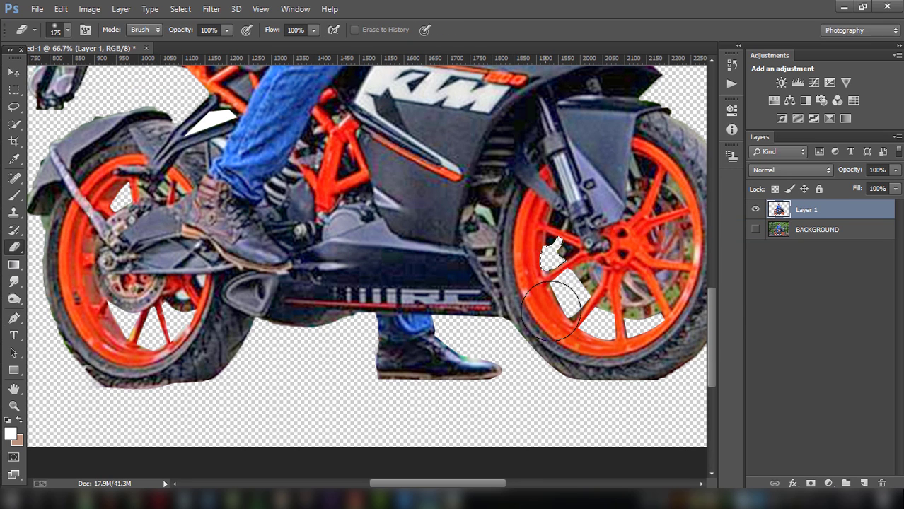
Step: Quick-select and delete the white patch between the frame tubes, then zoom back out
{"action": "left_click", "coordinate": [13, 318]}
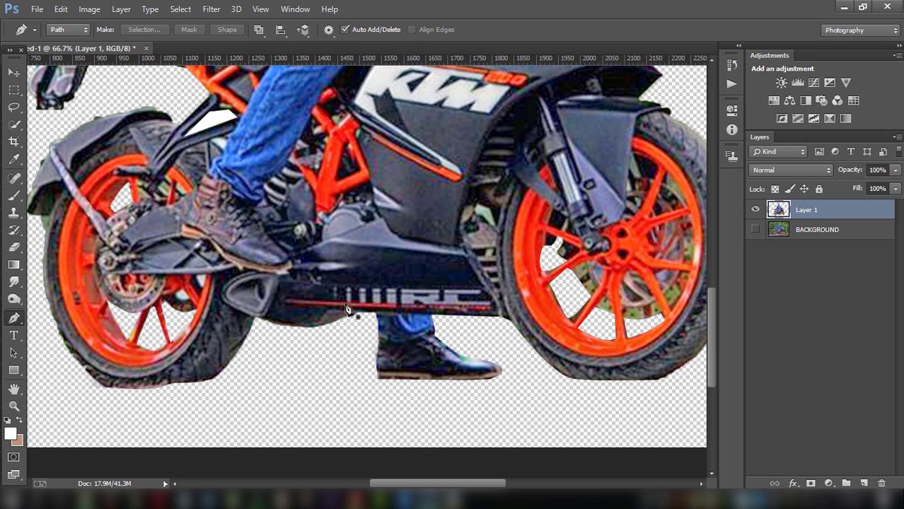
{"action": "scroll", "coordinate": [658, 318], "scroll_direction": "up", "scroll_amount": 5}
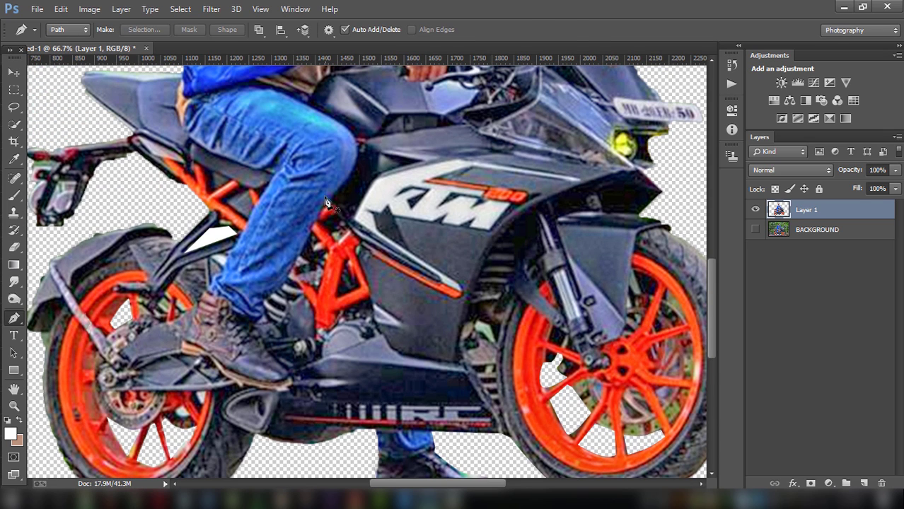
{"action": "scroll", "coordinate": [707, 201], "scroll_direction": "up", "scroll_amount": 3}
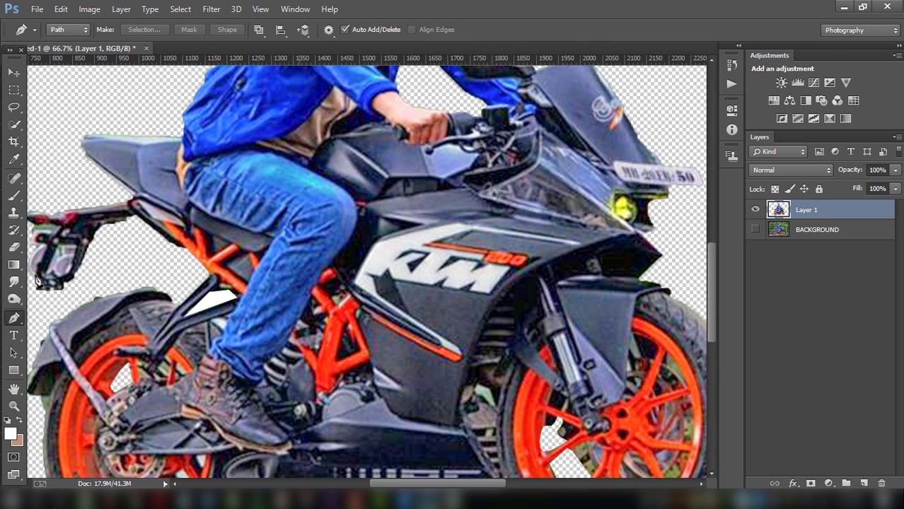
{"action": "left_click", "coordinate": [14, 124]}
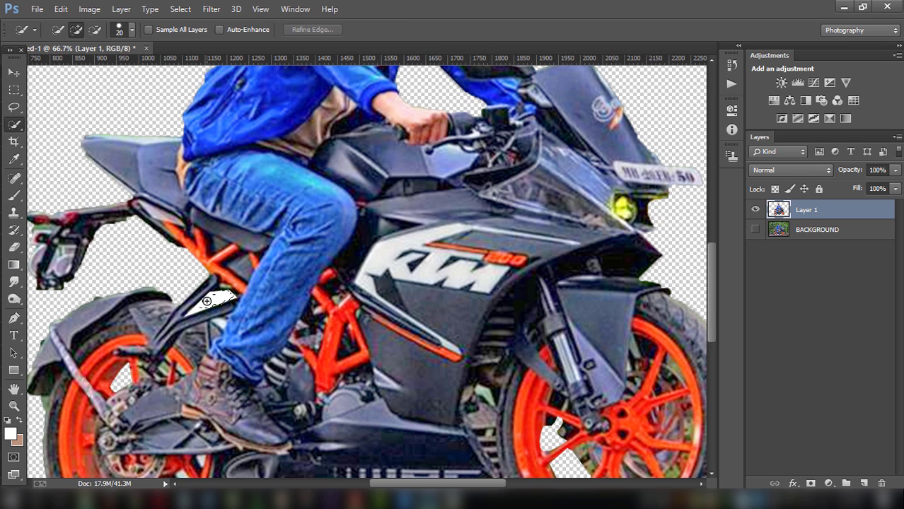
{"action": "left_click", "coordinate": [206, 302]}
{"action": "key", "text": "Delete"}
{"action": "key", "text": "ctrl+d"}
{"action": "scroll", "coordinate": [342, 293], "scroll_direction": "up", "scroll_amount": 3}
{"action": "scroll", "coordinate": [342, 294], "scroll_direction": "up", "scroll_amount": 2}
{"action": "scroll", "coordinate": [342, 294], "scroll_direction": "down", "scroll_amount": 1}
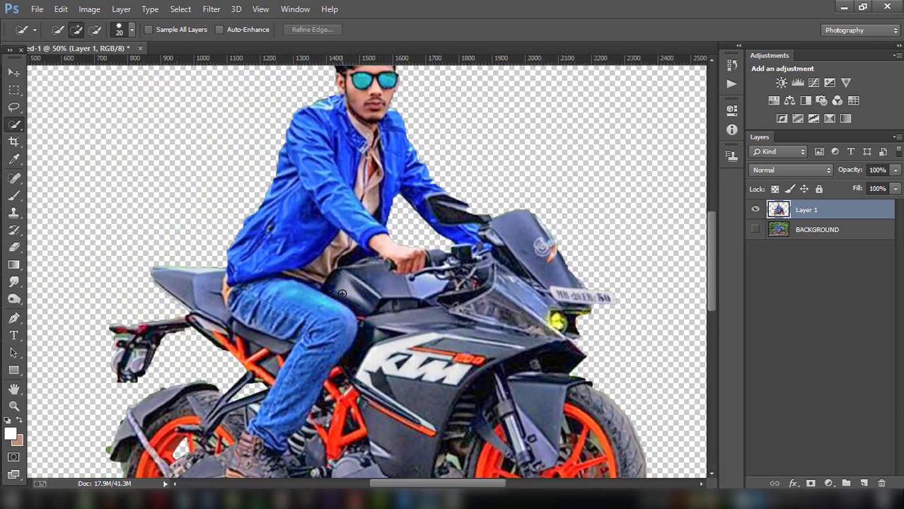
{"action": "scroll", "coordinate": [342, 293], "scroll_direction": "down", "scroll_amount": 1}
{"action": "scroll", "coordinate": [342, 294], "scroll_direction": "down", "scroll_amount": 1}
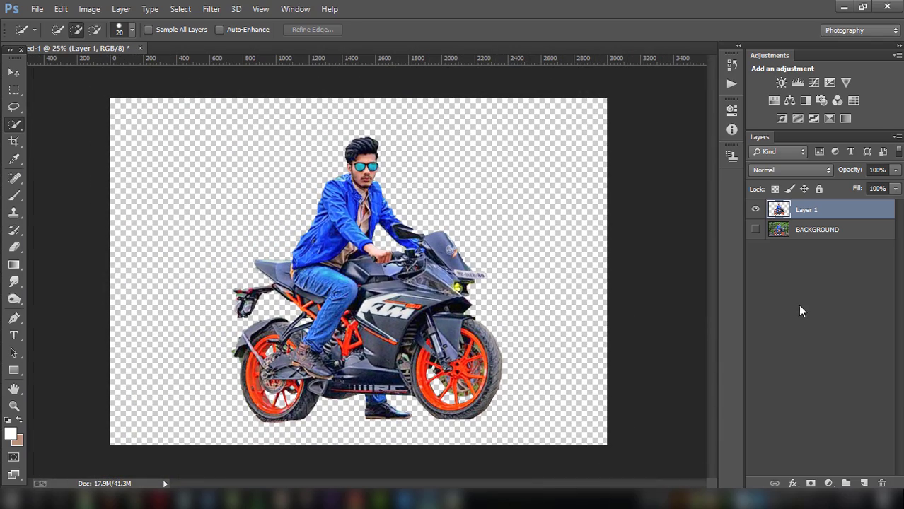
Step: Show the background and load Layer 1's rider-and-bike outline as a selection
{"action": "left_click", "coordinate": [755, 230]}
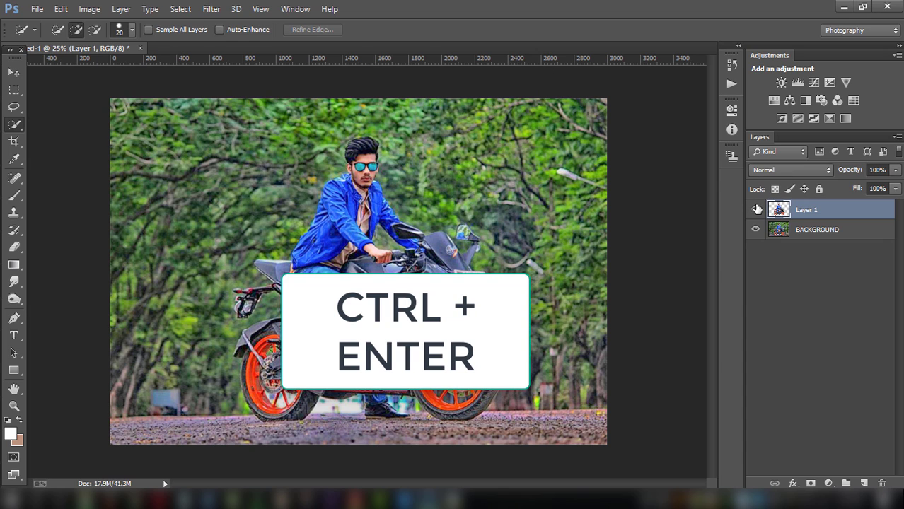
{"action": "left_click", "coordinate": [756, 209]}
{"action": "left_click", "coordinate": [756, 210]}
{"action": "left_click", "coordinate": [783, 212], "text": "ctrl"}
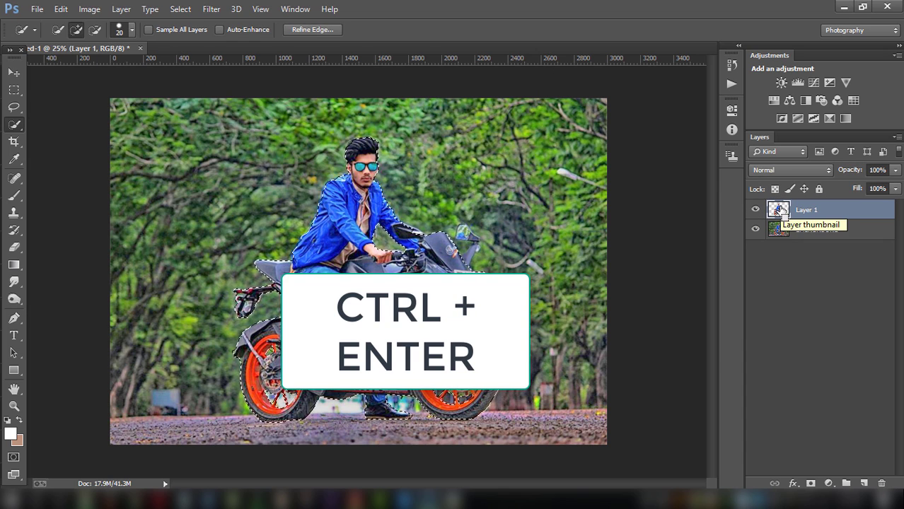
{"action": "left_click", "coordinate": [807, 231]}
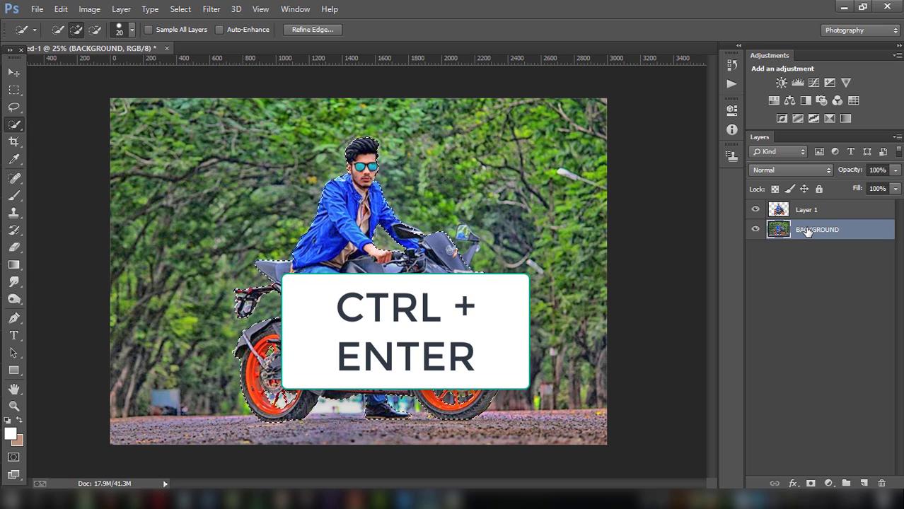
{"action": "left_click", "coordinate": [803, 209]}
Step: Expand the selection by 6 pixels and make BACKGROUND the active layer
{"action": "left_click", "coordinate": [181, 8]}
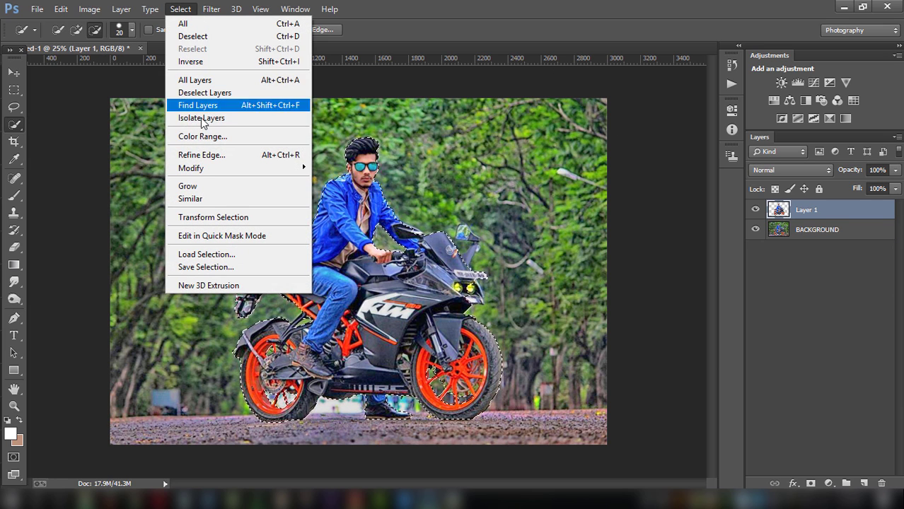
{"action": "mouse_move", "coordinate": [191, 168]}
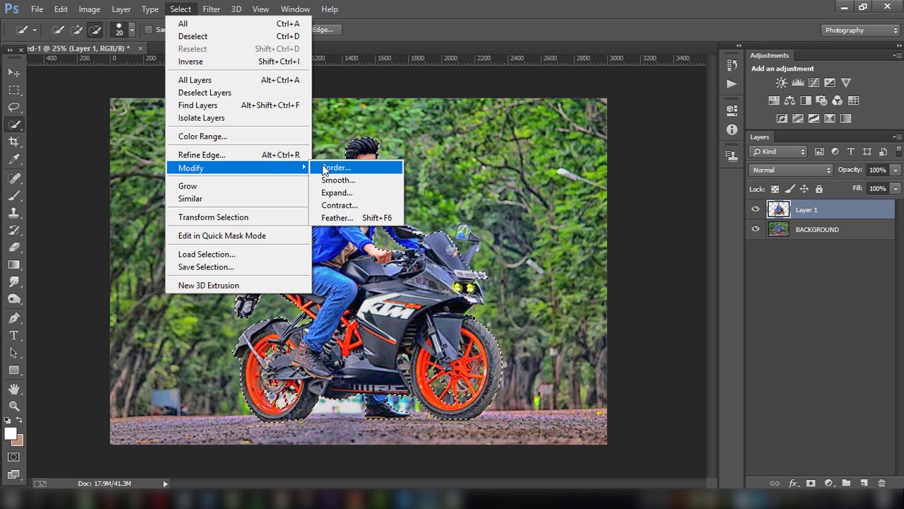
{"action": "left_click", "coordinate": [337, 193]}
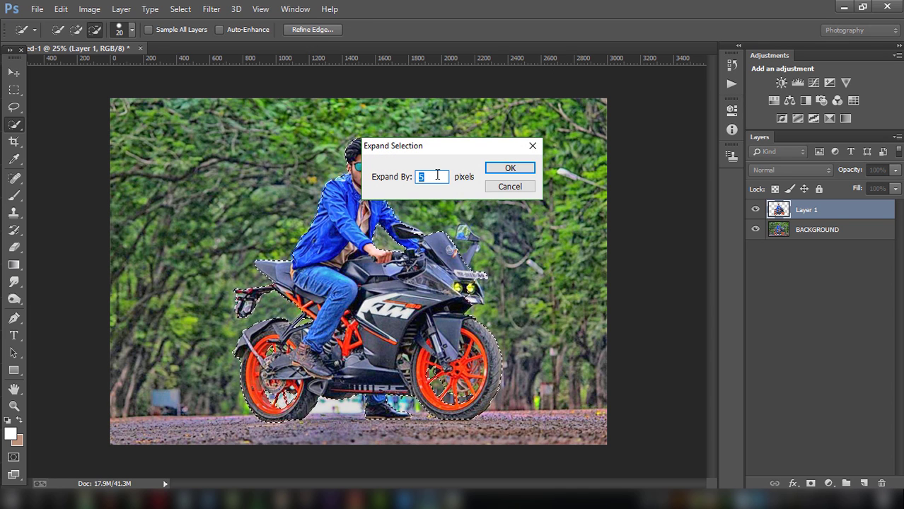
{"action": "type", "text": "6"}
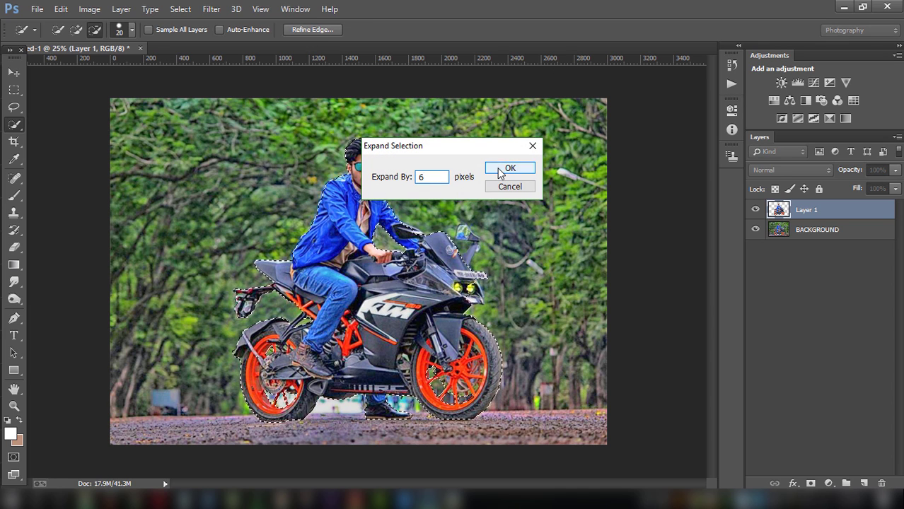
{"action": "left_click", "coordinate": [500, 172]}
{"action": "left_click", "coordinate": [807, 228]}
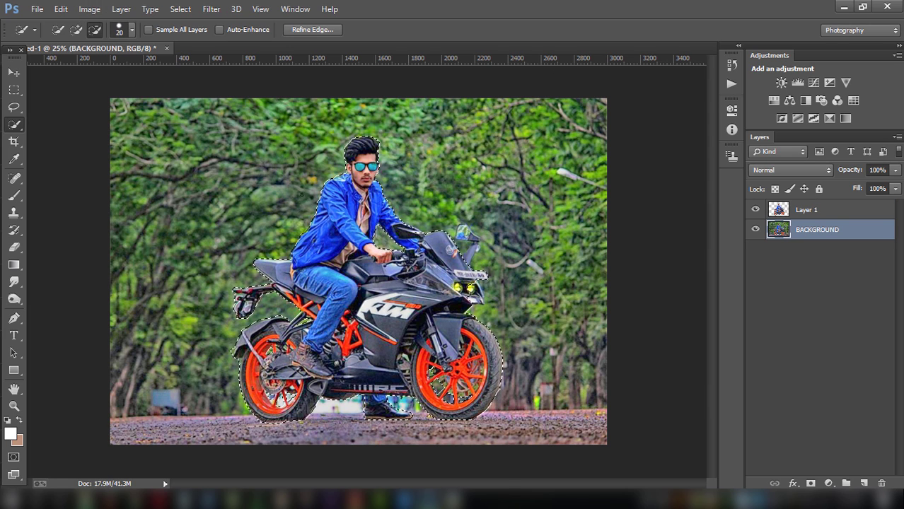
Step: Fill the expanded selection on BACKGROUND using Content-Aware
{"action": "right_click", "coordinate": [340, 210]}
{"action": "left_click", "coordinate": [372, 395]}
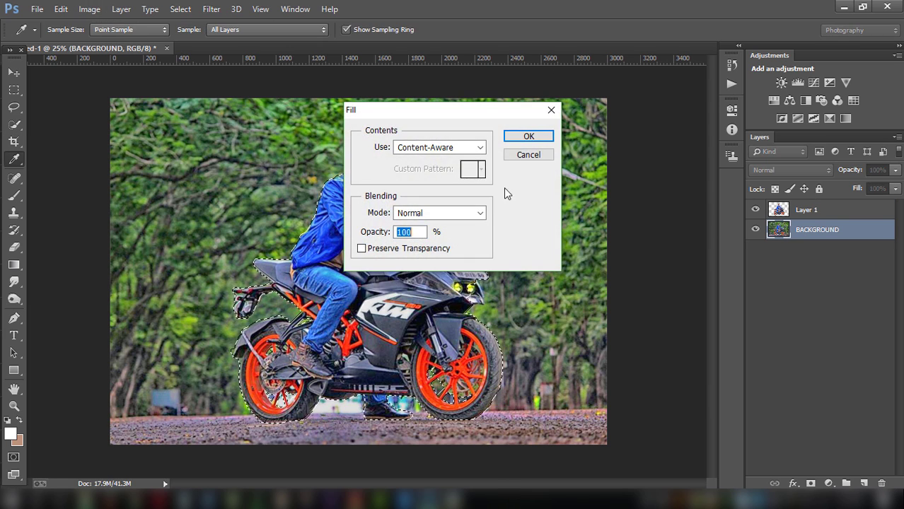
{"action": "left_click", "coordinate": [480, 147]}
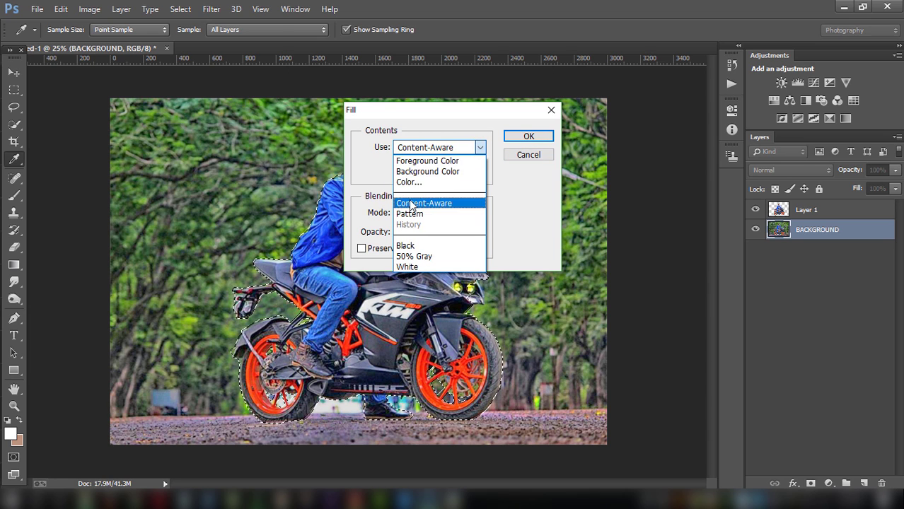
{"action": "left_click", "coordinate": [480, 147]}
{"action": "left_click", "coordinate": [514, 138]}
{"action": "key", "text": "w"}
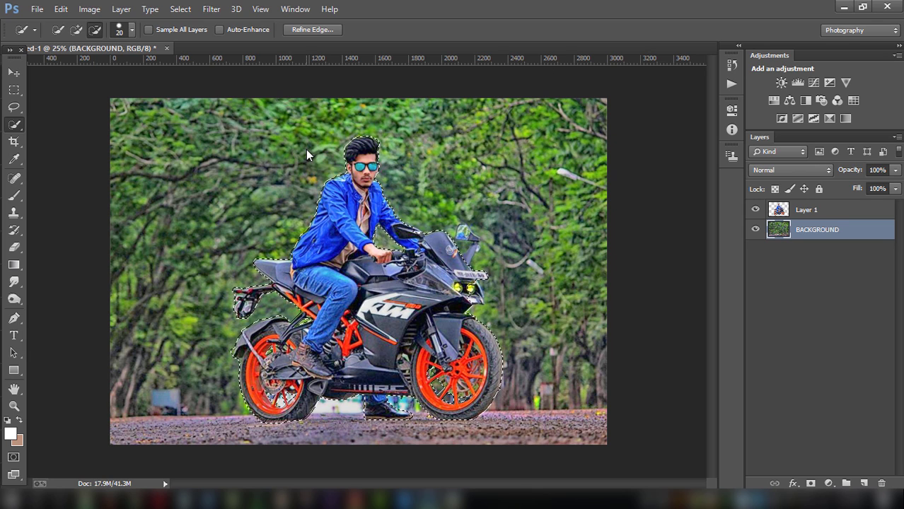
Step: Deselect, compare Layer 1 and BACKGROUND visibility, and leave Layer 1 hidden
{"action": "left_click", "coordinate": [757, 210]}
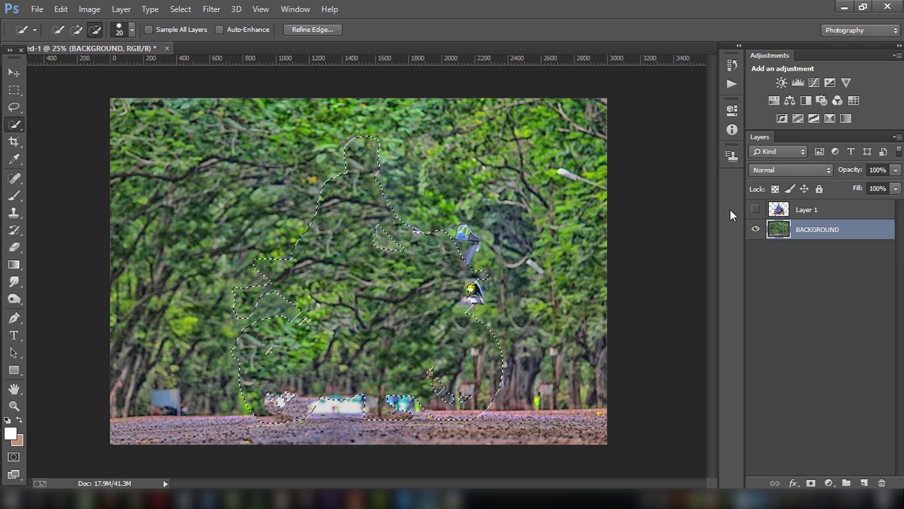
{"action": "key", "text": "ctrl+d"}
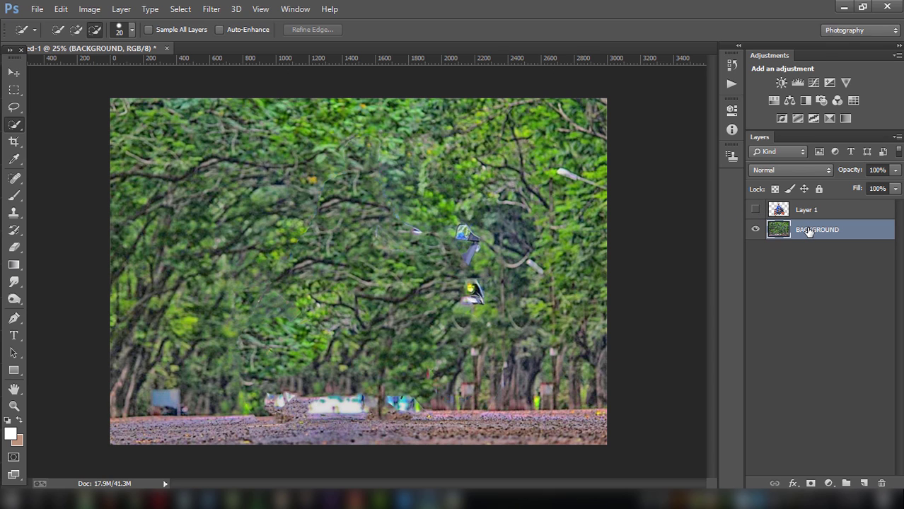
{"action": "left_click", "coordinate": [758, 210]}
{"action": "left_click", "coordinate": [756, 210]}
{"action": "left_click", "coordinate": [756, 229]}
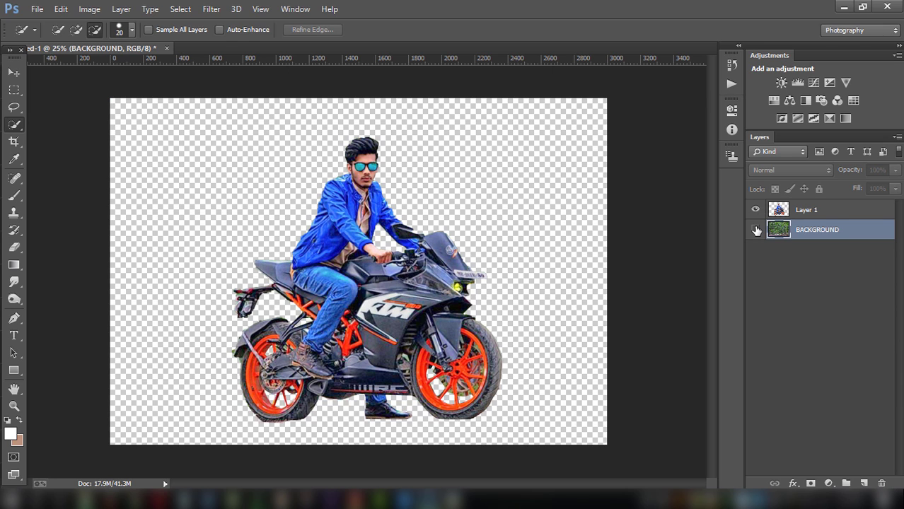
{"action": "left_click", "coordinate": [756, 230]}
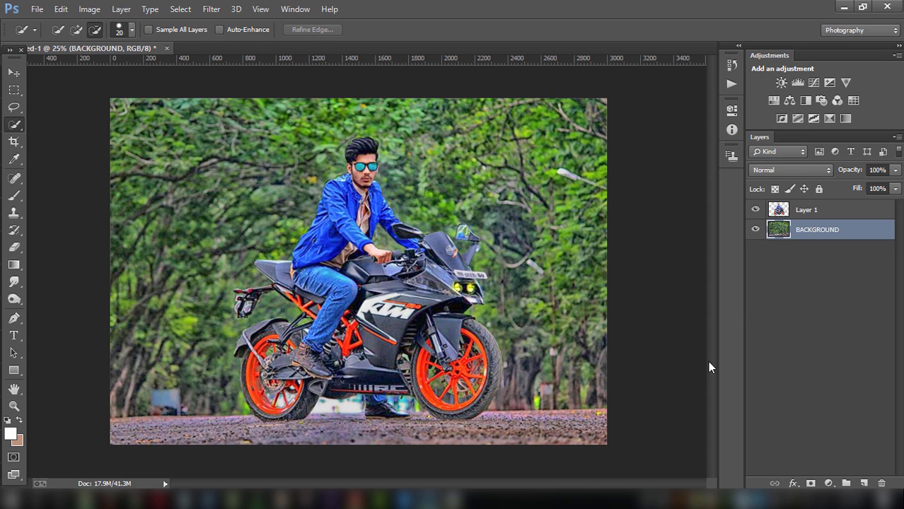
{"action": "left_click", "coordinate": [756, 210]}
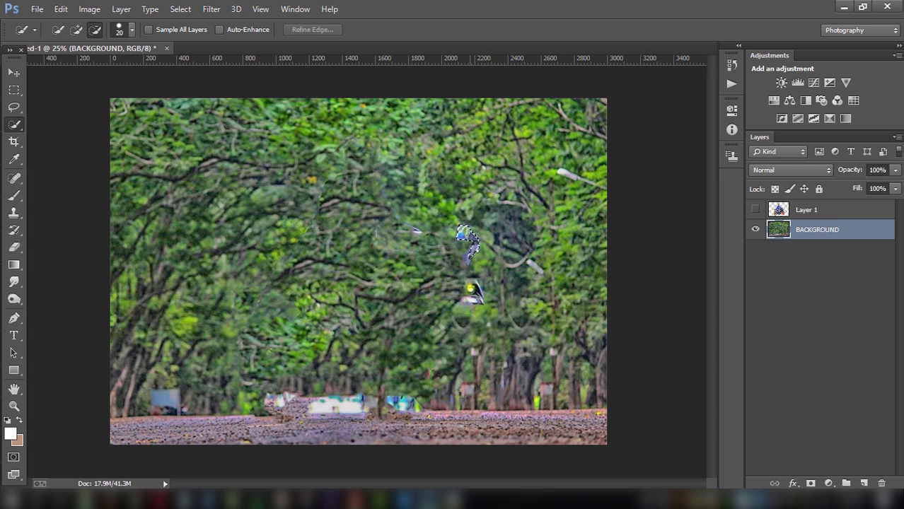
Step: Cut the leftover mirror fragment from the background onto its own layer and show Layer 1
{"action": "left_click_drag", "start_coordinate": [467, 241], "coordinate": [466, 237]}
{"action": "right_click", "coordinate": [471, 210]}
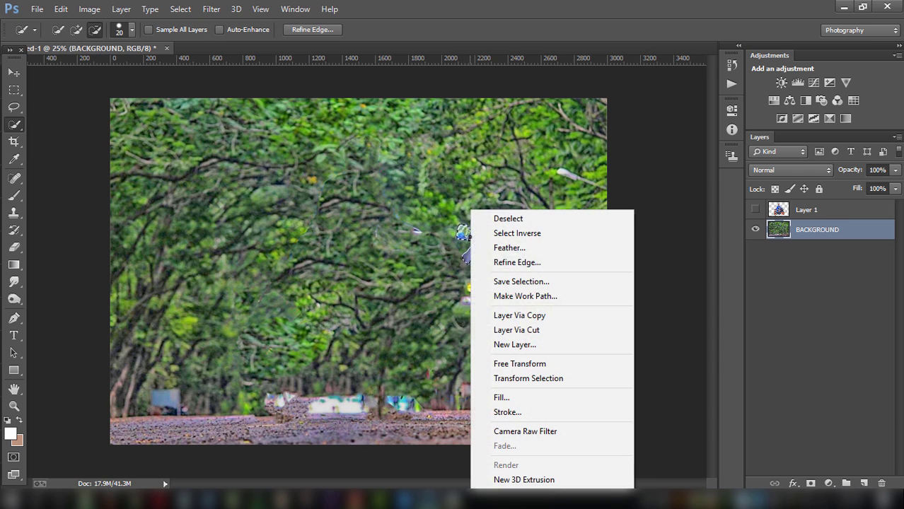
{"action": "left_click", "coordinate": [516, 330]}
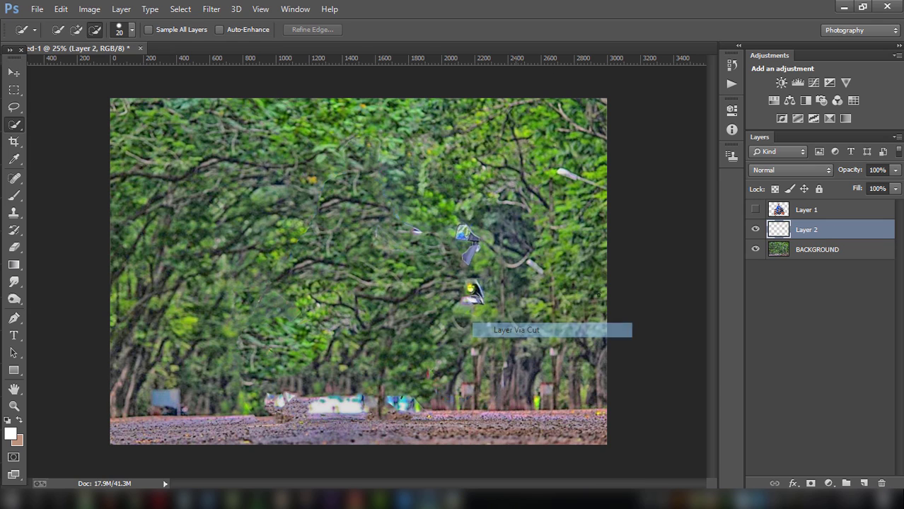
{"action": "left_click", "coordinate": [754, 210]}
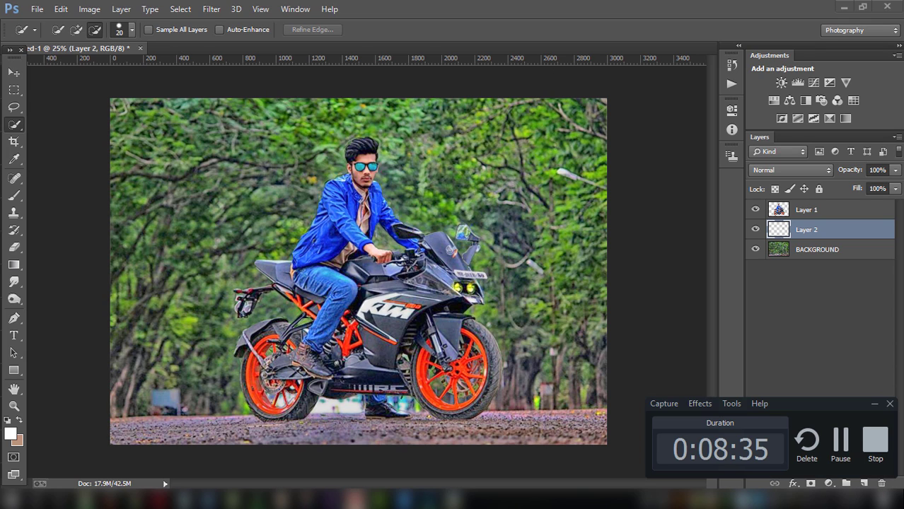
Step: Merge the fragment layer into Layer 1 and make BACKGROUND the active layer
{"action": "left_click", "coordinate": [810, 213], "text": "ctrl"}
{"action": "right_click", "coordinate": [810, 213]}
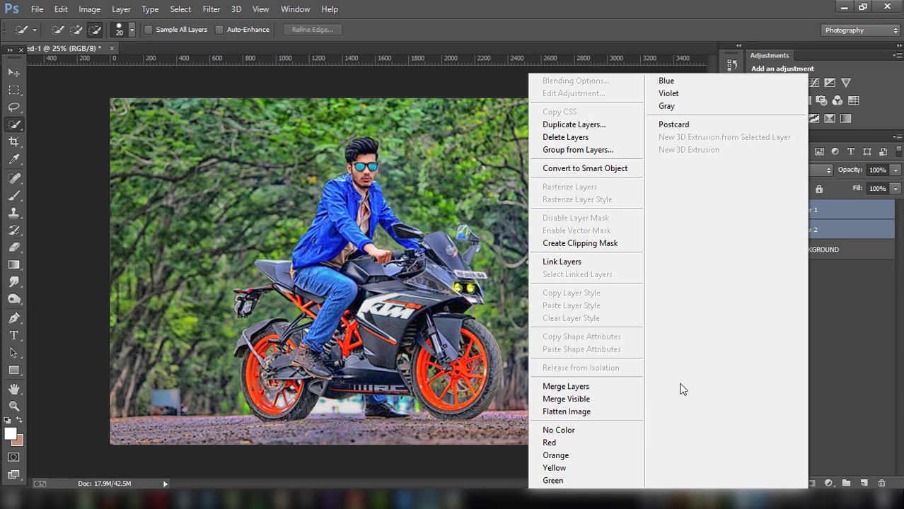
{"action": "left_click", "coordinate": [606, 380]}
{"action": "left_click", "coordinate": [754, 230]}
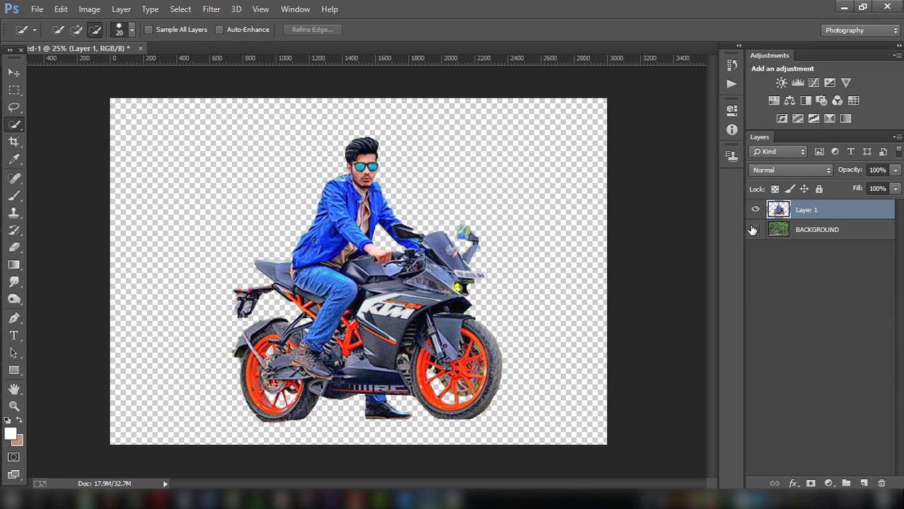
{"action": "left_click", "coordinate": [754, 230]}
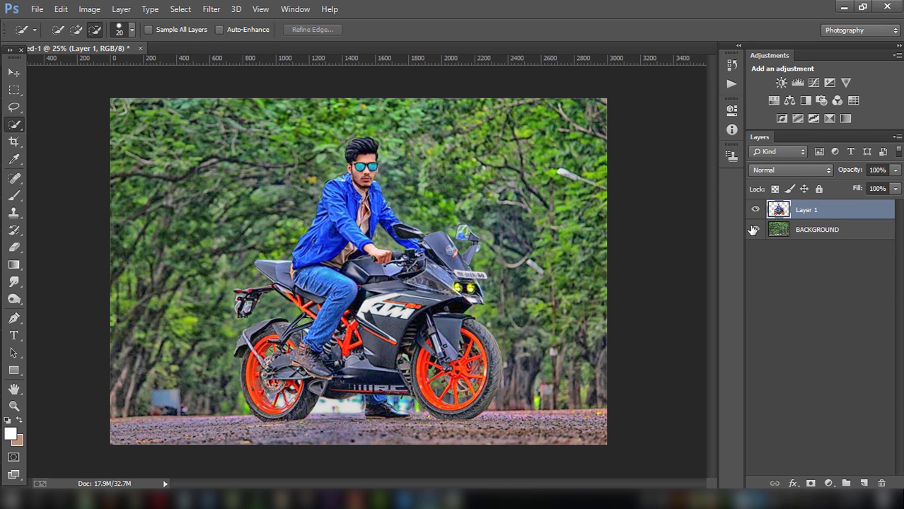
{"action": "left_click", "coordinate": [814, 234]}
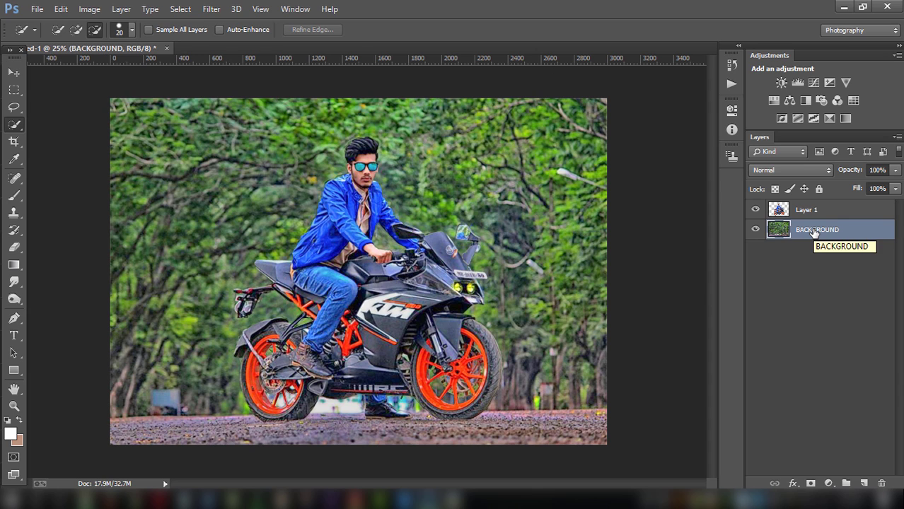
{"action": "left_click", "coordinate": [211, 8]}
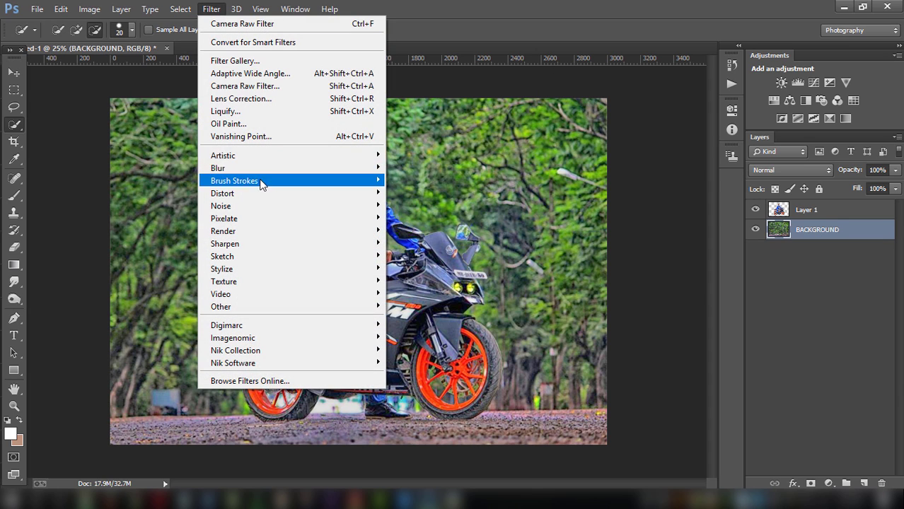
{"action": "mouse_move", "coordinate": [282, 168]}
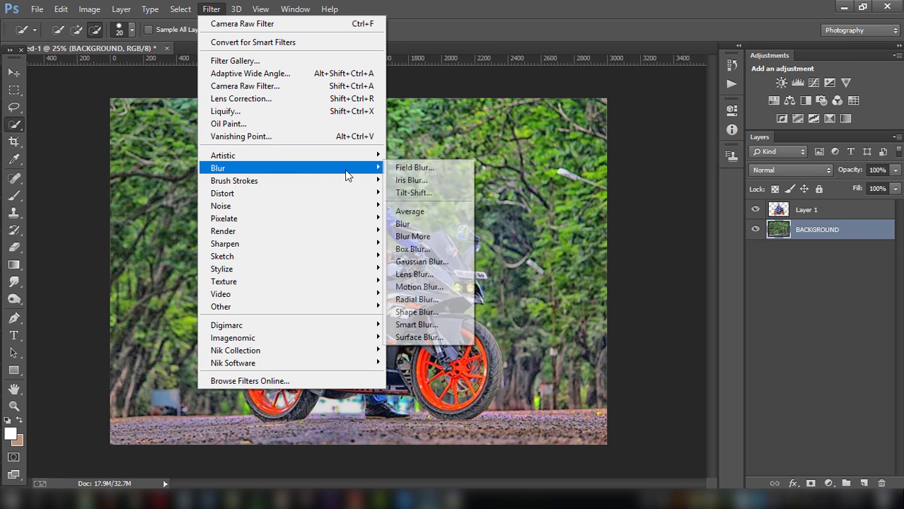
Step: Add a Tilt-Shift blur focused at the wheels, light range 141–145, blur 40 px
{"action": "left_click", "coordinate": [414, 193]}
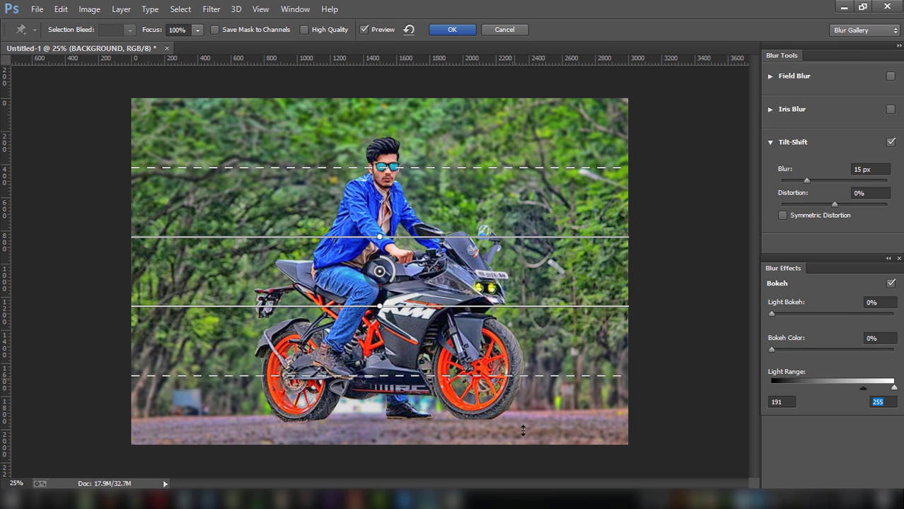
{"action": "left_click_drag", "start_coordinate": [380, 271], "coordinate": [400, 436]}
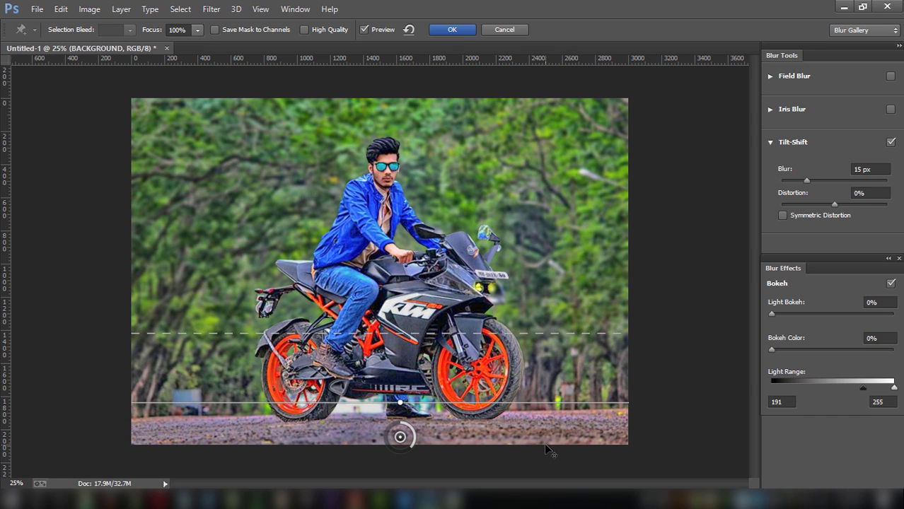
{"action": "left_click_drag", "start_coordinate": [544, 443], "coordinate": [545, 464]}
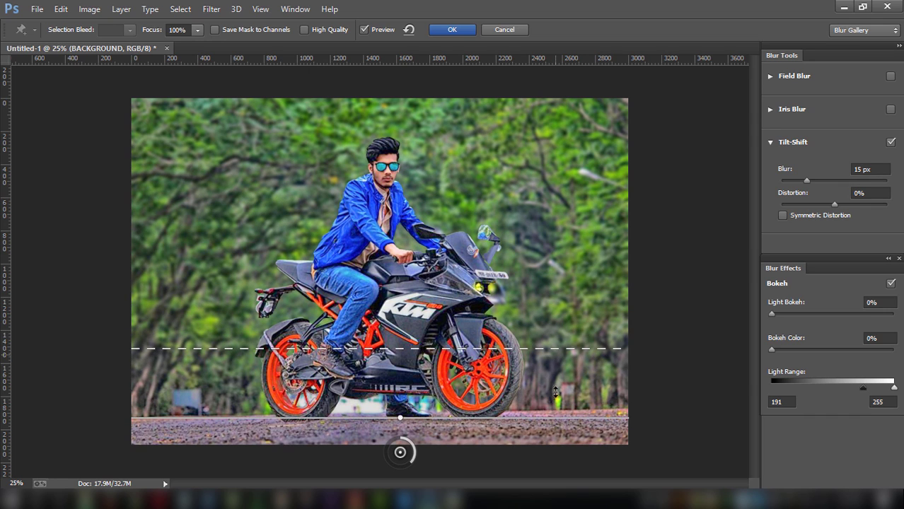
{"action": "left_click_drag", "start_coordinate": [556, 391], "coordinate": [556, 411]}
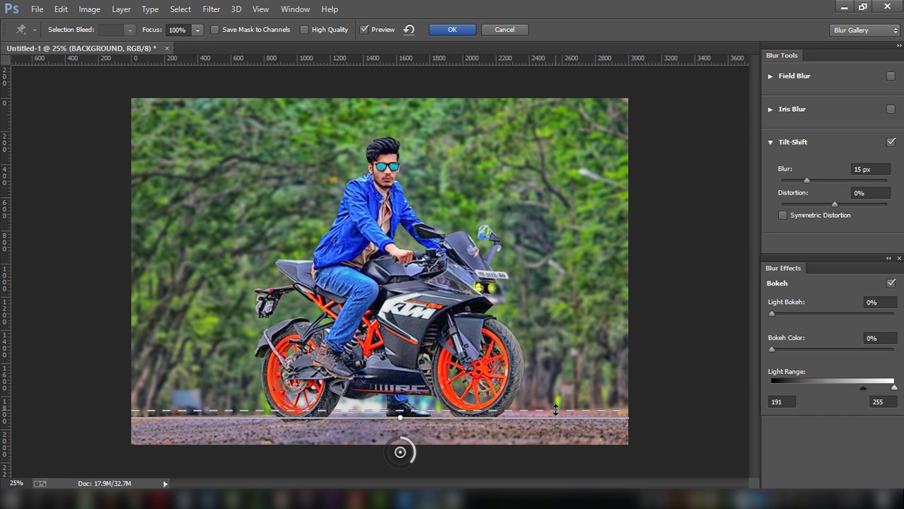
{"action": "left_click", "coordinate": [778, 401]}
{"action": "type", "text": "11"}
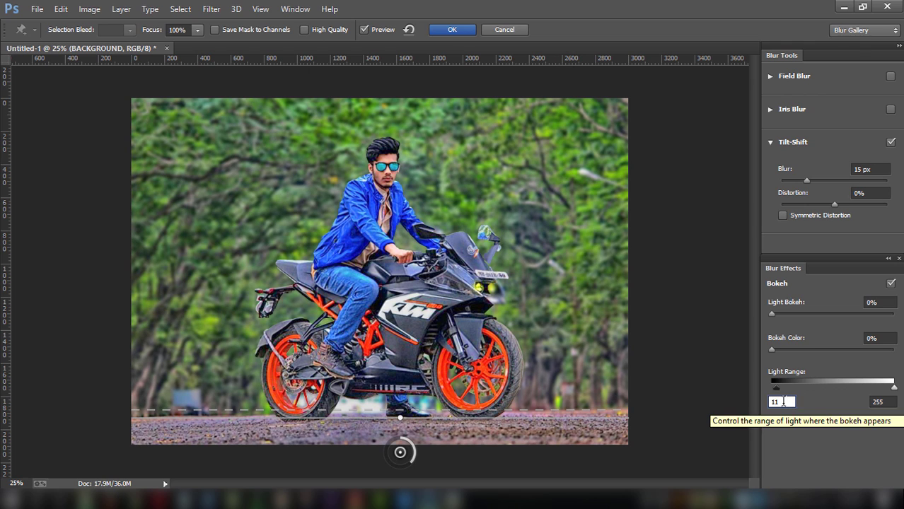
{"action": "type", "text": "41"}
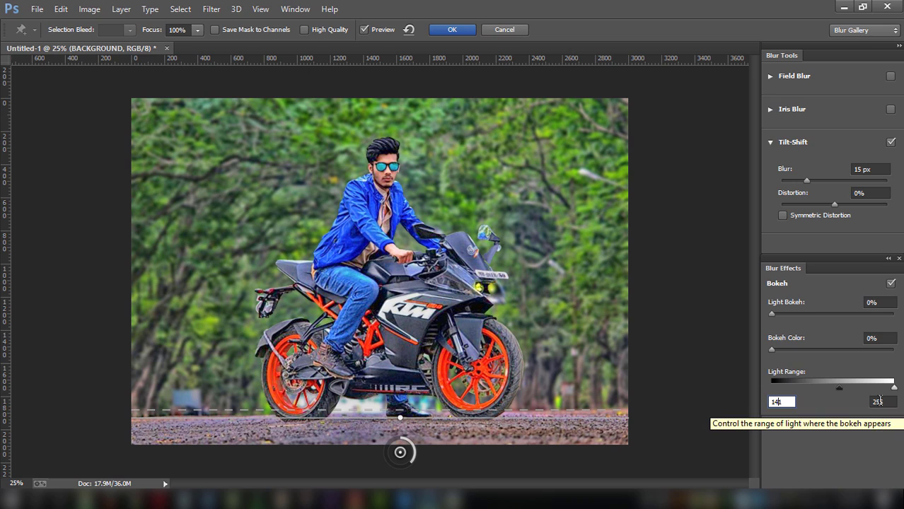
{"action": "left_click", "coordinate": [877, 402]}
{"action": "type", "text": "1"}
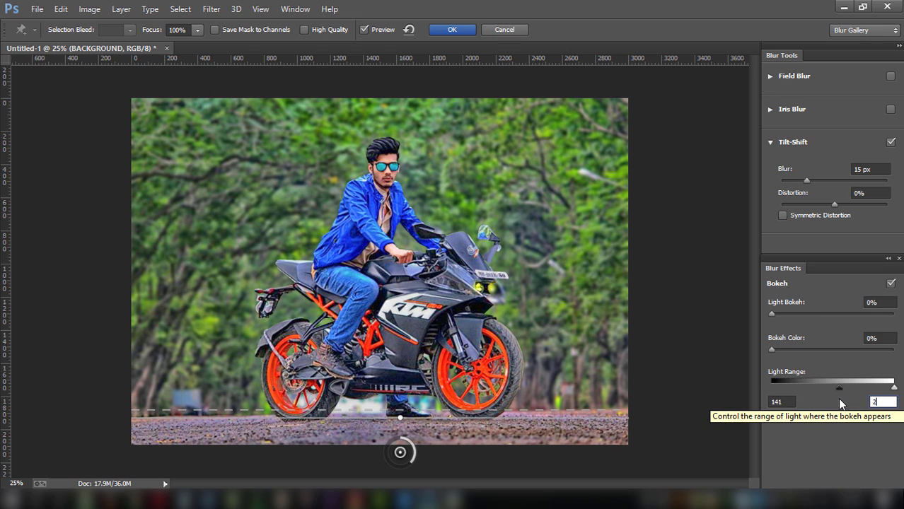
{"action": "type", "text": "45"}
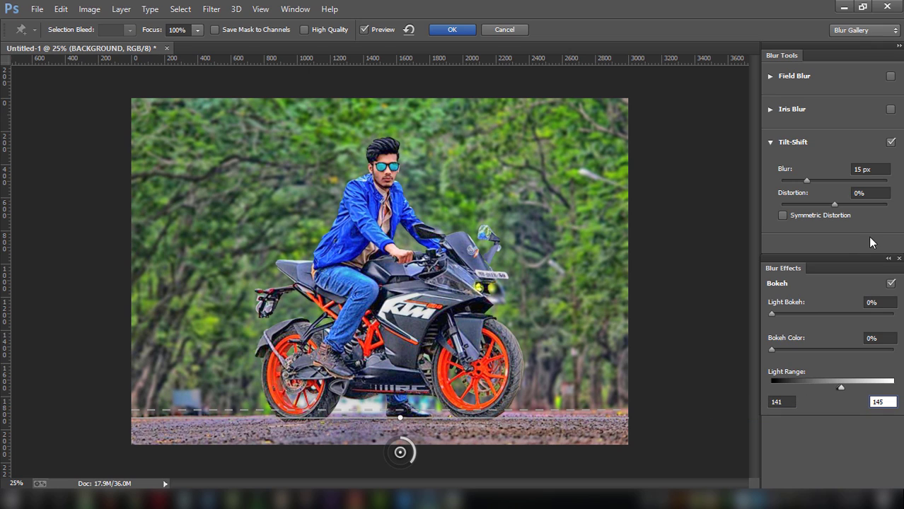
{"action": "left_click_drag", "start_coordinate": [818, 180], "coordinate": [823, 180]}
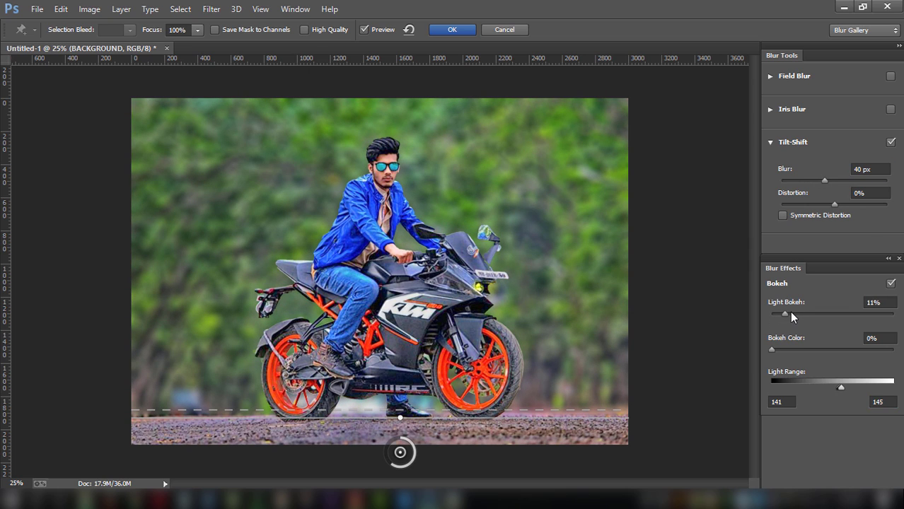
Step: Try out stronger light bokeh, blur amounts up to 68 px and bokeh colour up to 57%
{"action": "left_click_drag", "start_coordinate": [792, 312], "coordinate": [829, 311]}
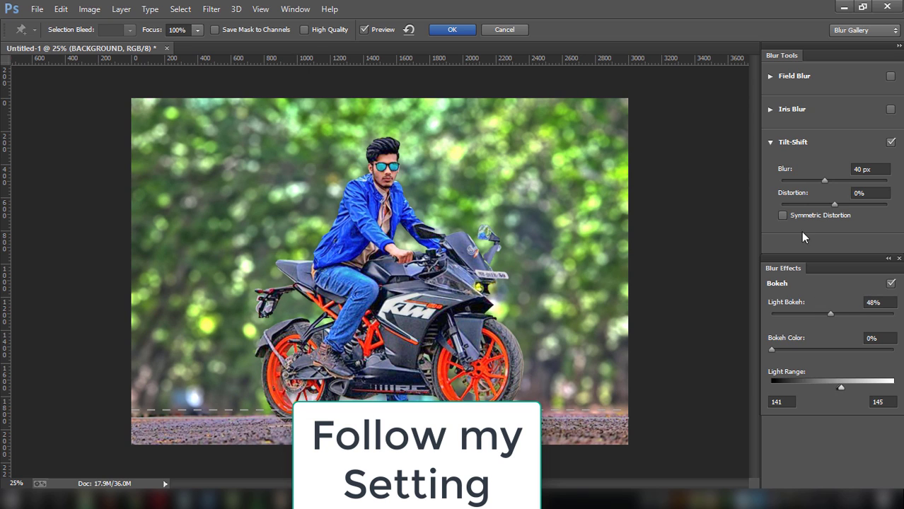
{"action": "left_click_drag", "start_coordinate": [833, 178], "coordinate": [835, 182]}
{"action": "left_click_drag", "start_coordinate": [836, 181], "coordinate": [824, 181]}
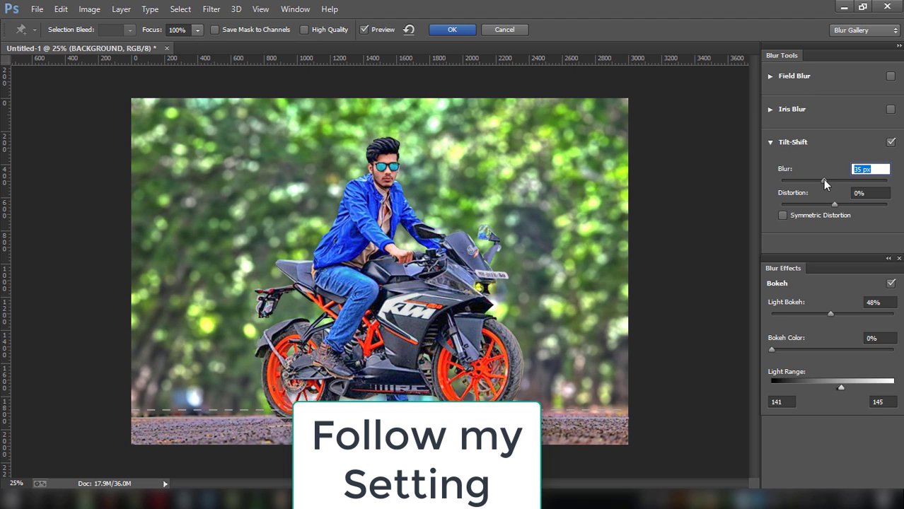
{"action": "left_click_drag", "start_coordinate": [828, 180], "coordinate": [829, 180]}
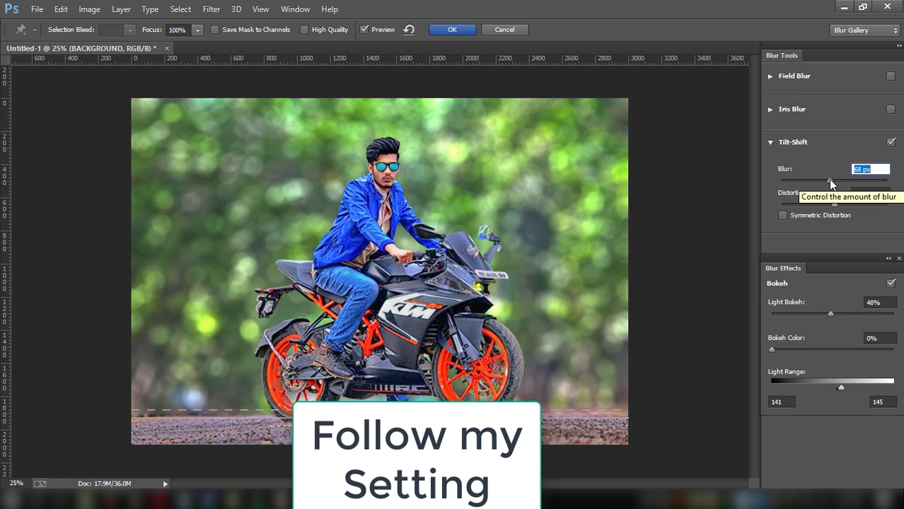
{"action": "left_click_drag", "start_coordinate": [829, 179], "coordinate": [829, 179]}
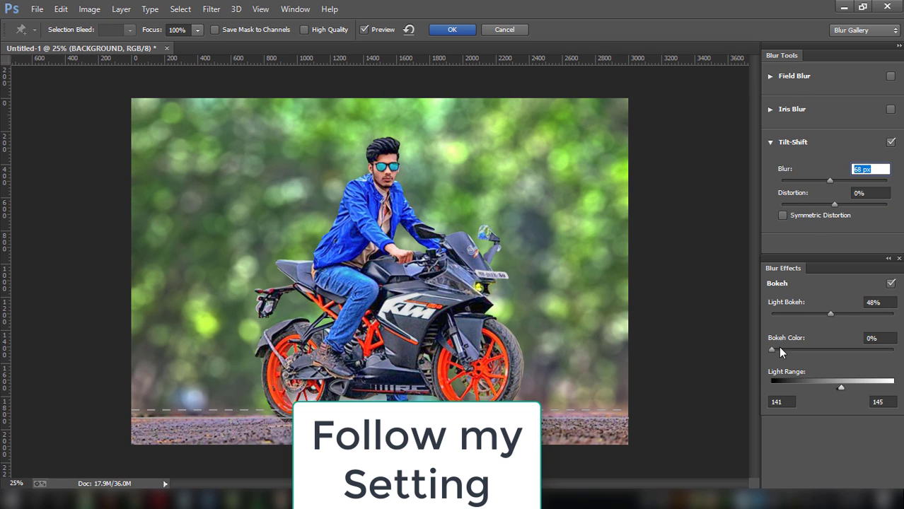
{"action": "left_click_drag", "start_coordinate": [780, 352], "coordinate": [785, 348]}
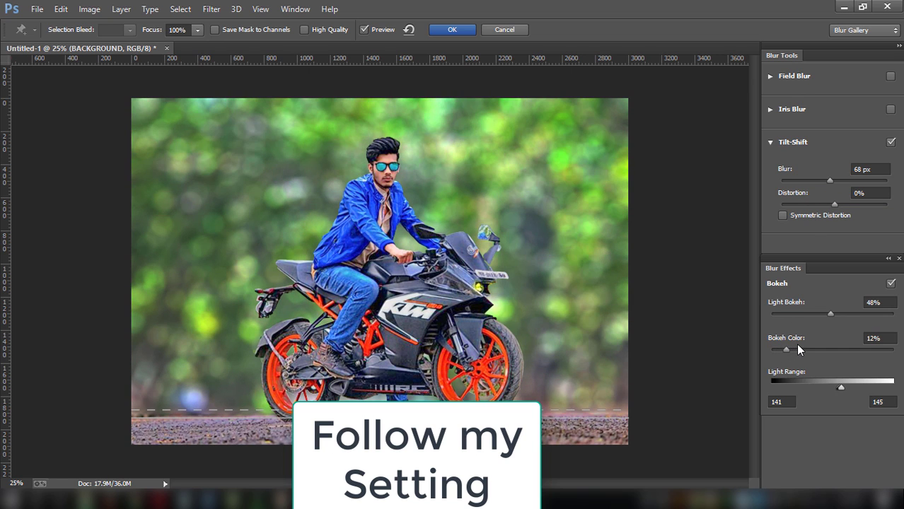
{"action": "left_click", "coordinate": [807, 348]}
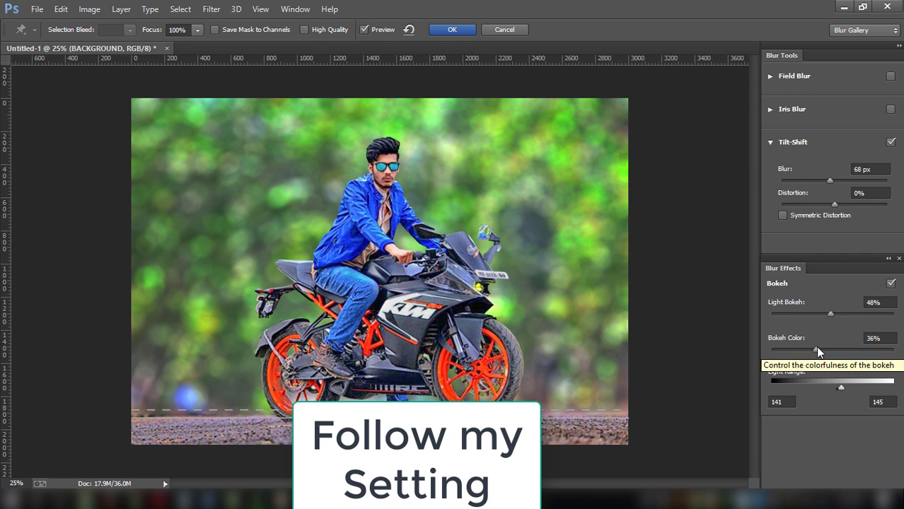
{"action": "left_click_drag", "start_coordinate": [809, 351], "coordinate": [856, 350]}
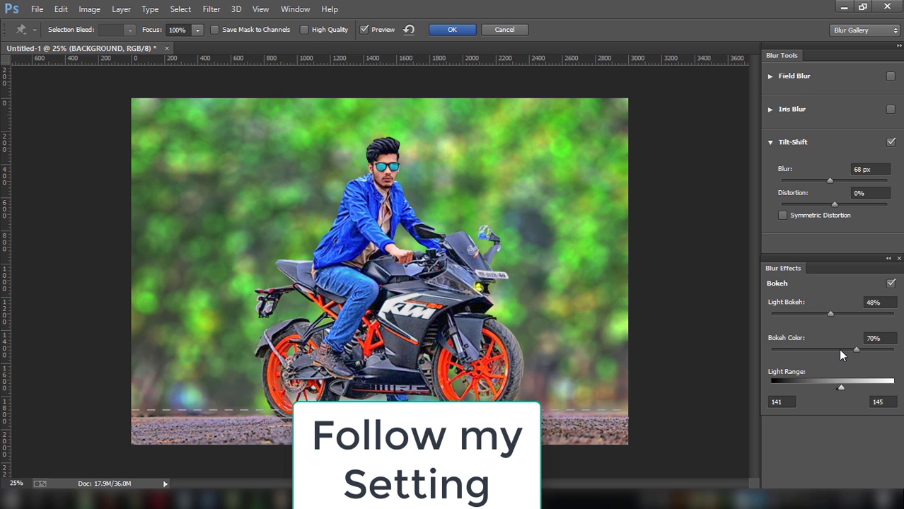
{"action": "left_click", "coordinate": [839, 348]}
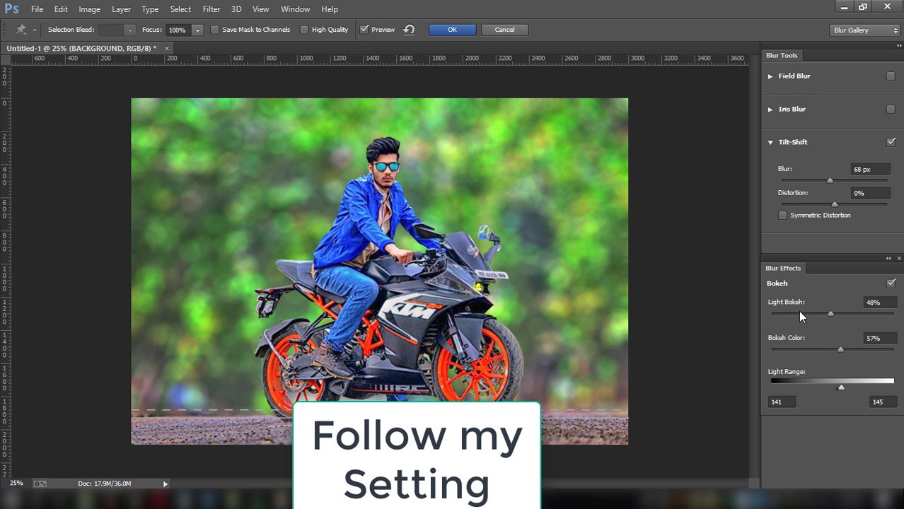
Step: Fine-tune Light Bokeh between 40% and 53%, settling around 49%
{"action": "left_click_drag", "start_coordinate": [800, 313], "coordinate": [848, 312]}
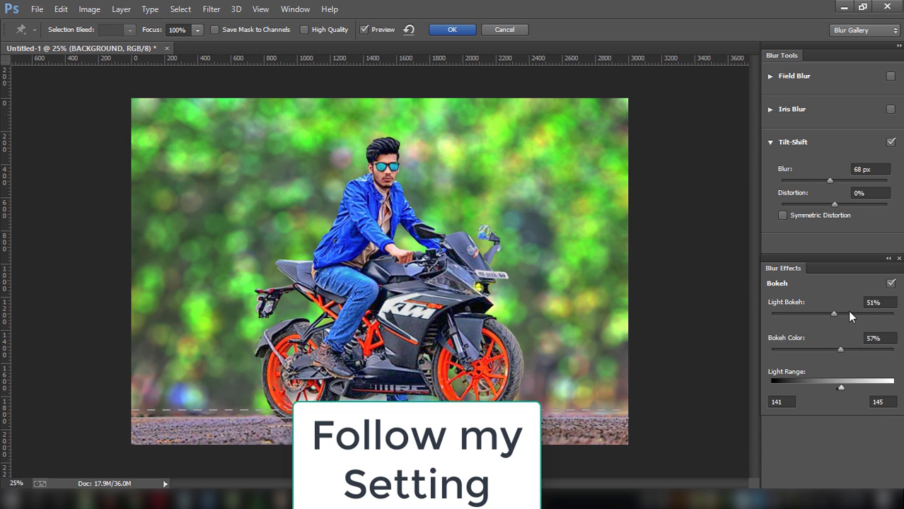
{"action": "left_click", "coordinate": [828, 312]}
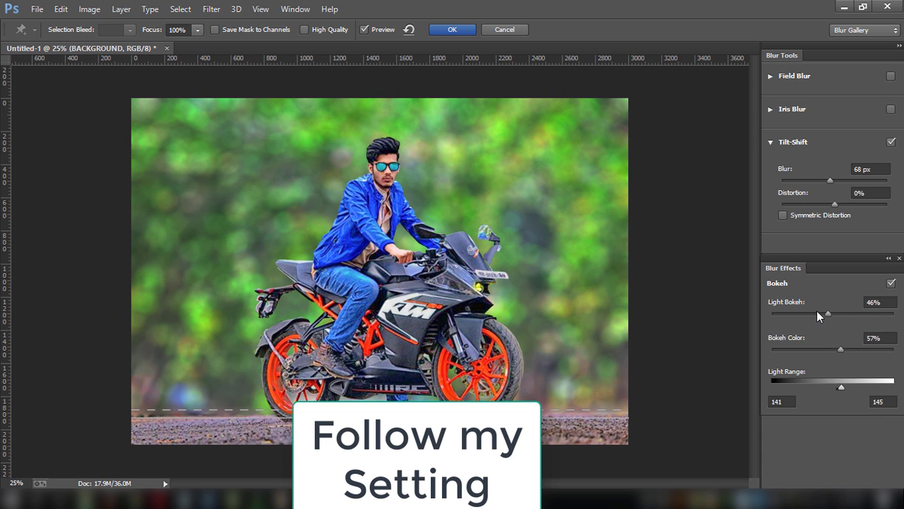
{"action": "left_click", "coordinate": [821, 314]}
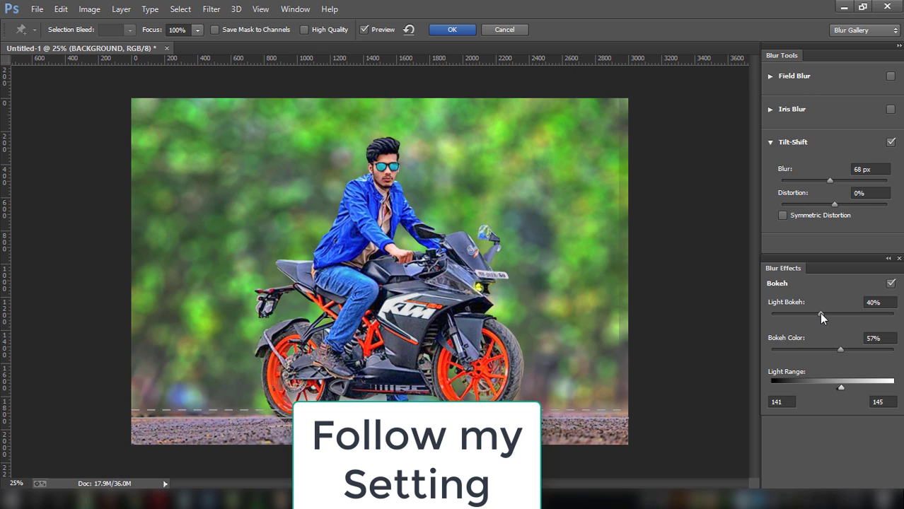
{"action": "left_click", "coordinate": [824, 314]}
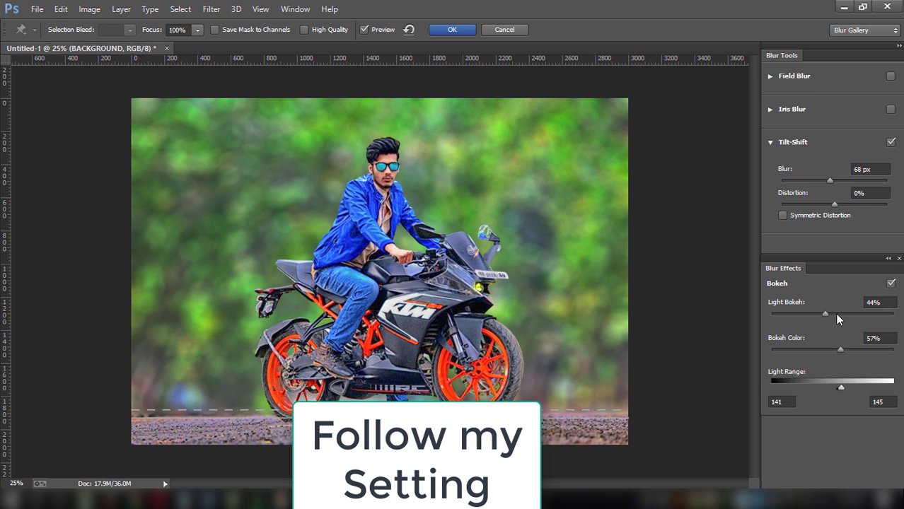
{"action": "left_click", "coordinate": [836, 315]}
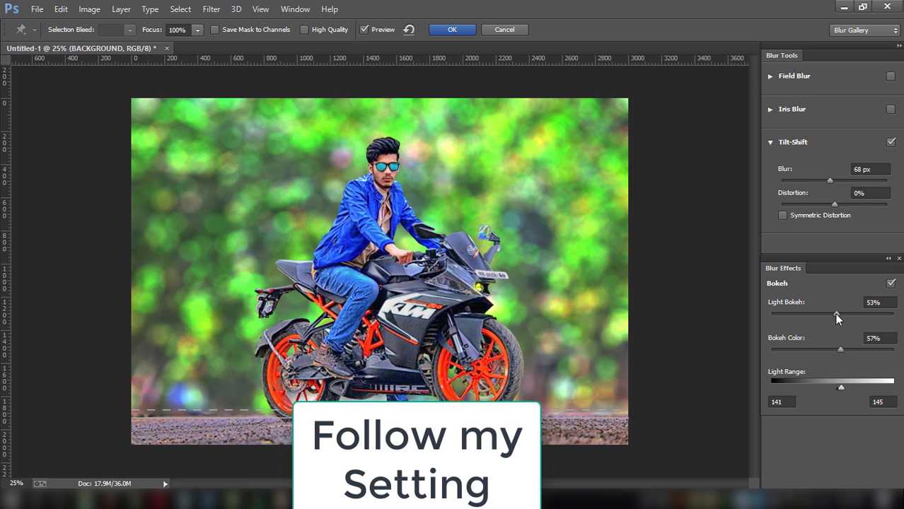
{"action": "left_click", "coordinate": [873, 302]}
{"action": "key", "text": "BackSpace"}
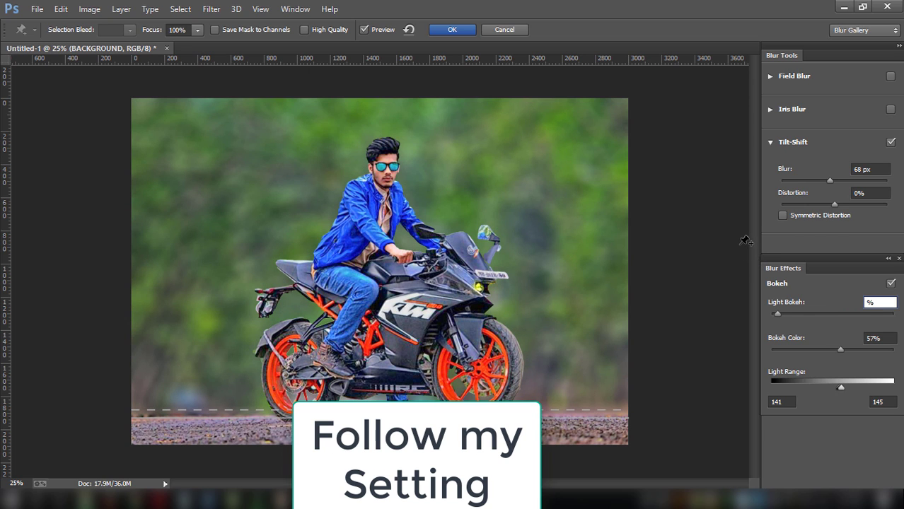
{"action": "type", "text": "50"}
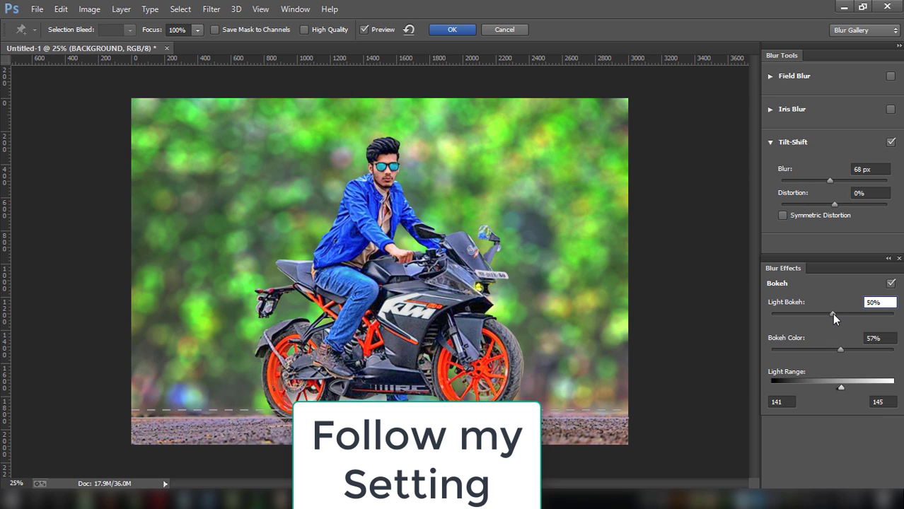
{"action": "key", "text": "Down"}
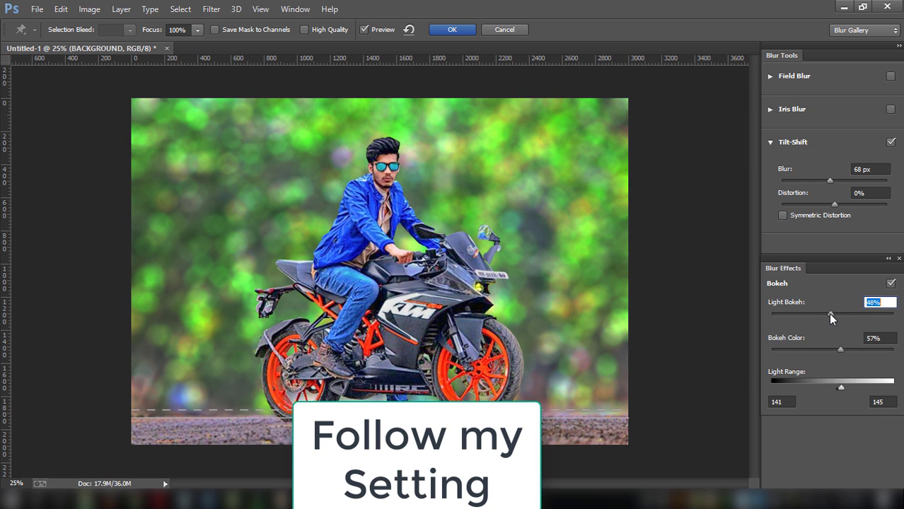
{"action": "left_click_drag", "start_coordinate": [829, 316], "coordinate": [826, 316]}
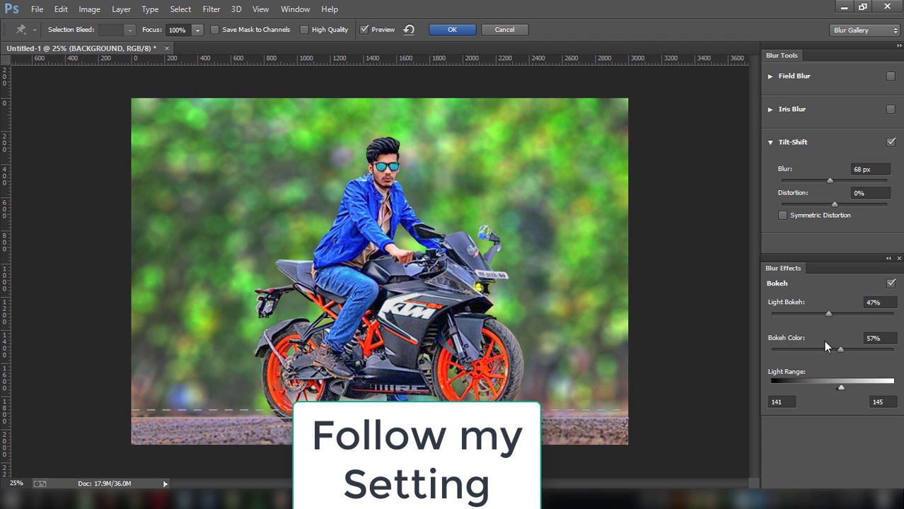
Step: Lower Bokeh Color to 2%, set Light Bokeh to 46% and the blur to 57 px
{"action": "left_click_drag", "start_coordinate": [840, 349], "coordinate": [811, 350]}
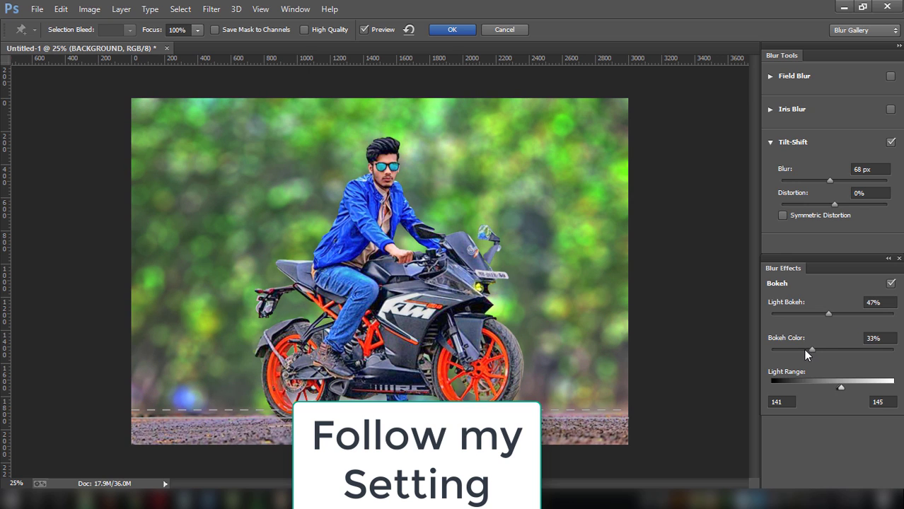
{"action": "left_click", "coordinate": [804, 349]}
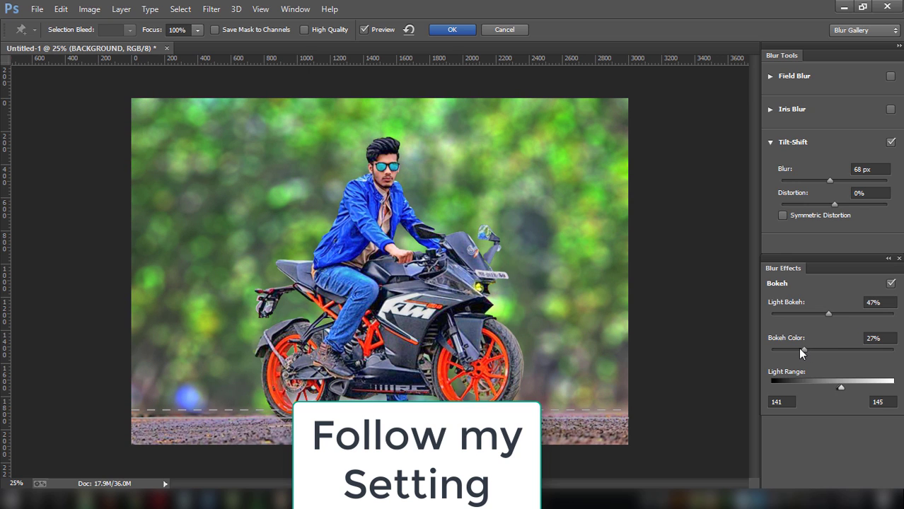
{"action": "left_click_drag", "start_coordinate": [800, 350], "coordinate": [794, 350]}
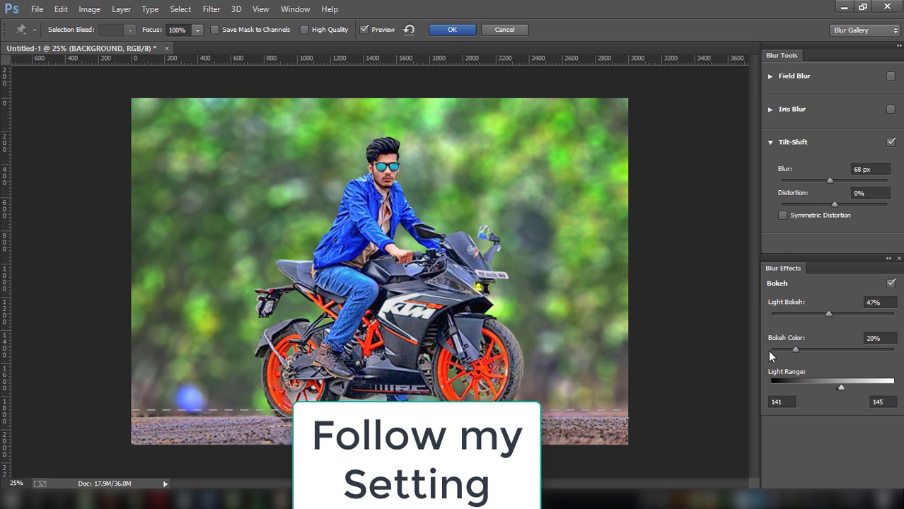
{"action": "left_click", "coordinate": [772, 350]}
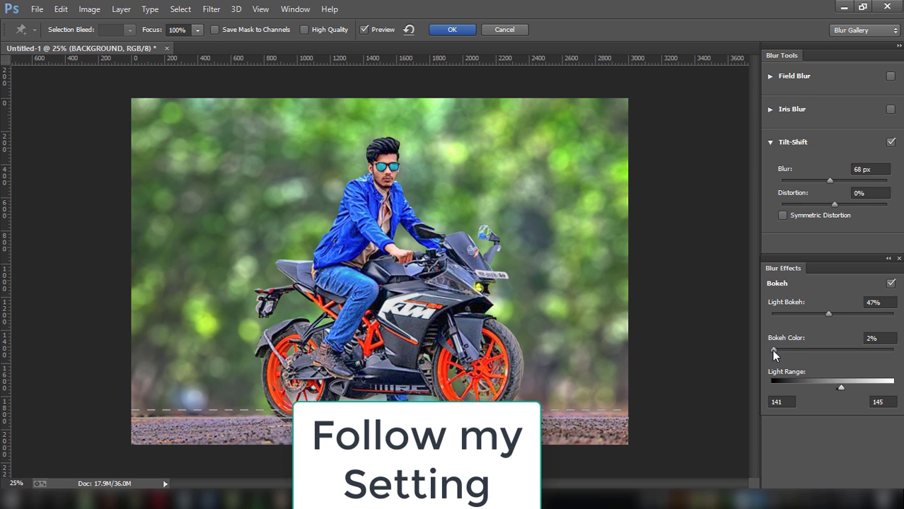
{"action": "left_click", "coordinate": [832, 314]}
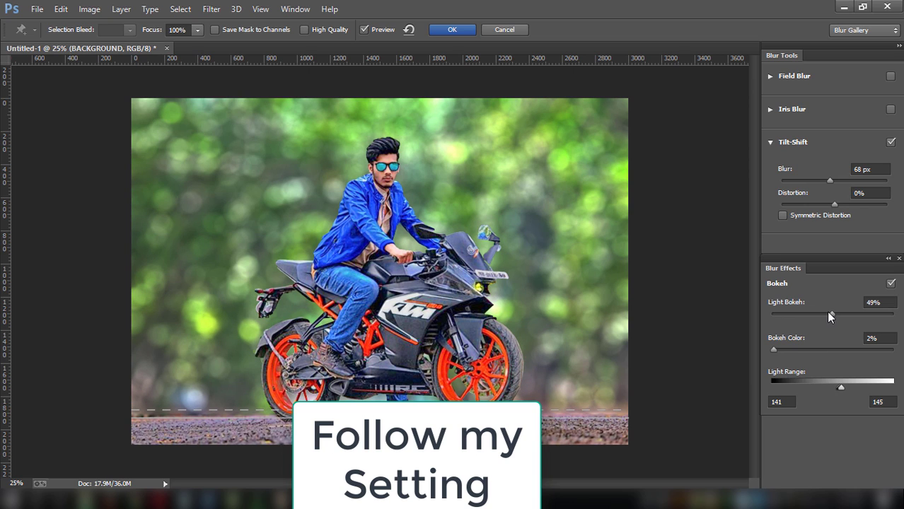
{"action": "left_click", "coordinate": [828, 312]}
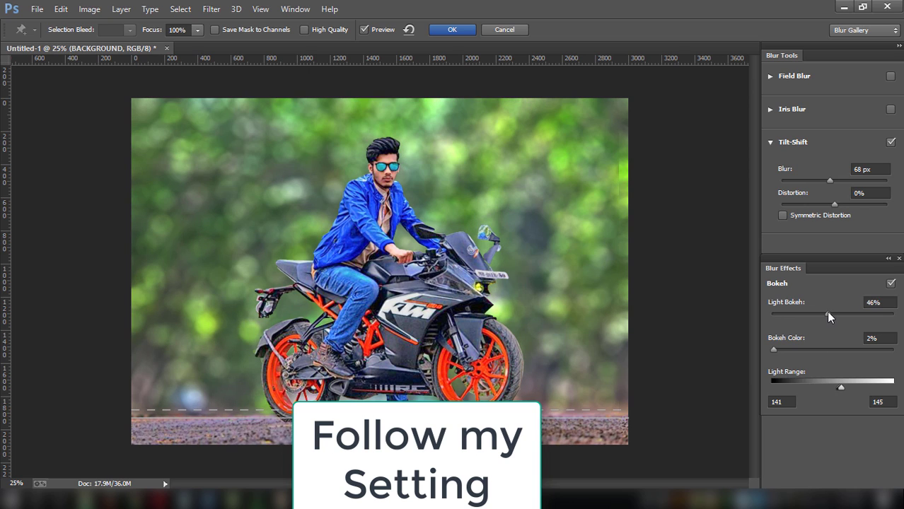
{"action": "left_click", "coordinate": [828, 181]}
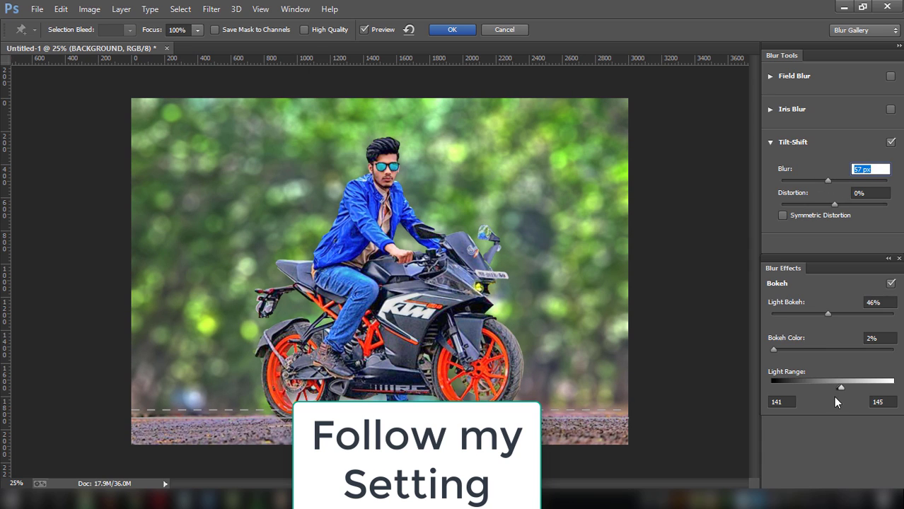
Step: Confirm the Blur Gallery to apply the tilt-shift bokeh blur to BACKGROUND
{"action": "left_click", "coordinate": [464, 32]}
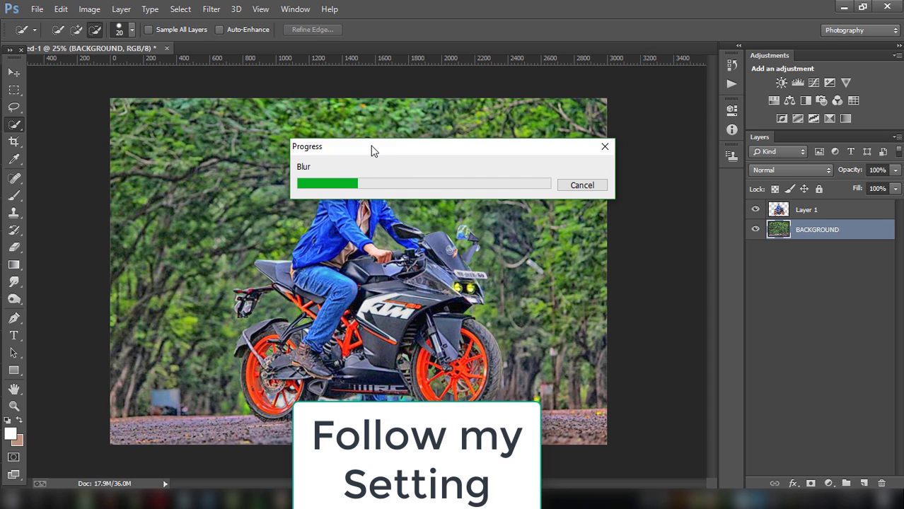
{"action": "left_click_drag", "start_coordinate": [374, 151], "coordinate": [302, 77]}
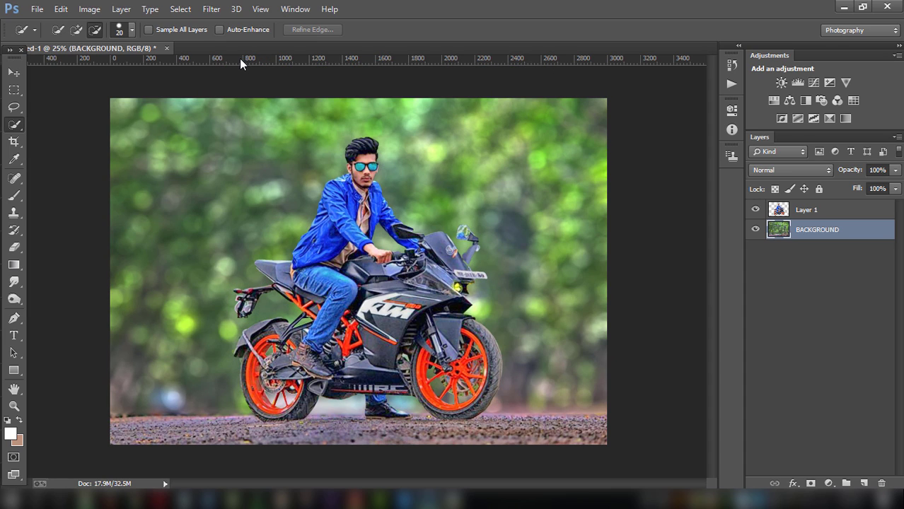
Step: Open Camera Raw on the background and set Clarity +57, Vibrance +23, Saturation +19
{"action": "left_click", "coordinate": [211, 9]}
{"action": "mouse_move", "coordinate": [218, 168]}
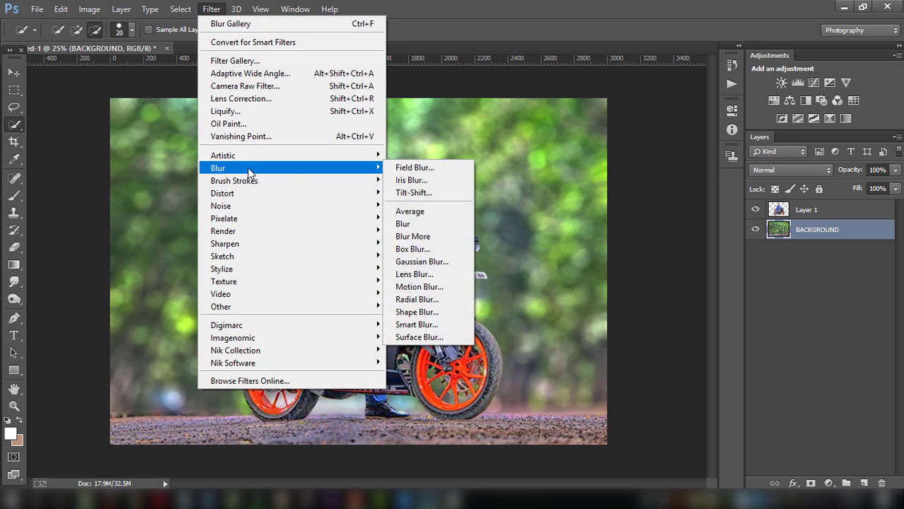
{"action": "left_click", "coordinate": [252, 88]}
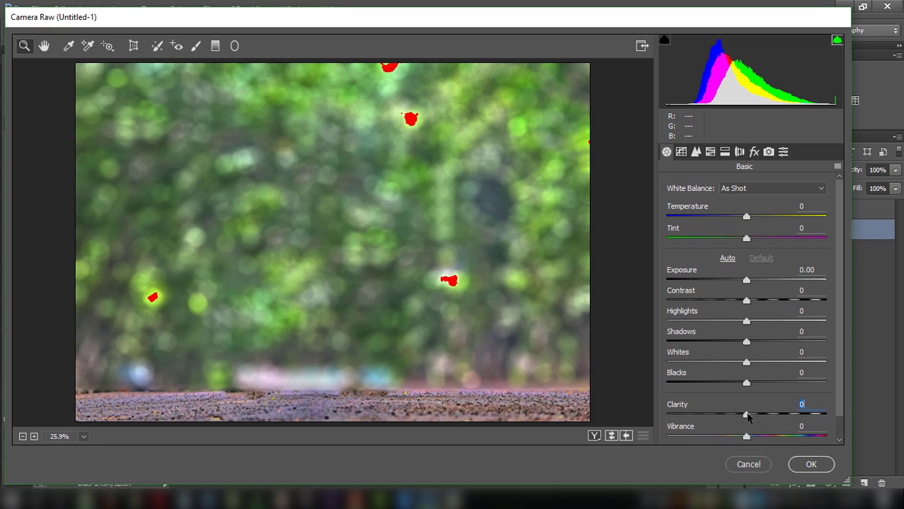
{"action": "left_click_drag", "start_coordinate": [747, 414], "coordinate": [792, 416]}
{"action": "scroll", "coordinate": [748, 433], "scroll_direction": "down", "scroll_amount": 1}
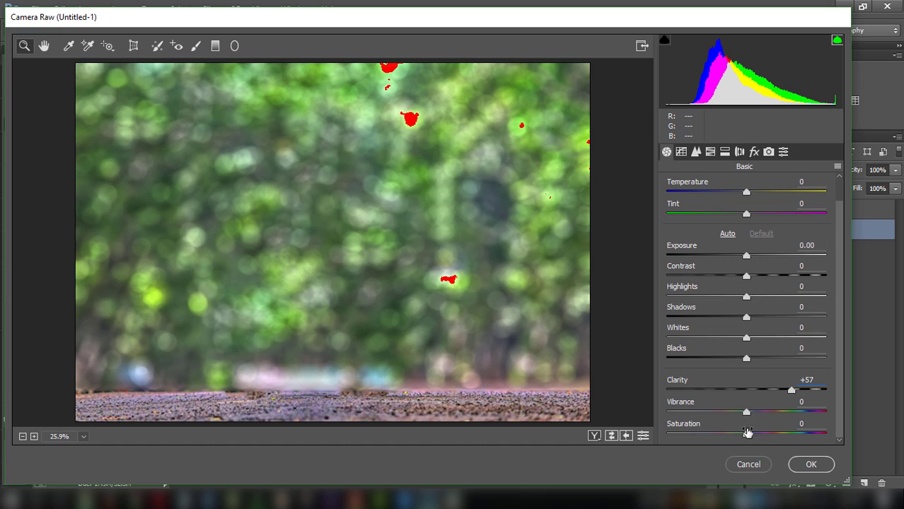
{"action": "mouse_move", "coordinate": [747, 436]}
{"action": "left_mouse_down"}
{"action": "mouse_move", "coordinate": [762, 435]}
{"action": "mouse_move", "coordinate": [764, 413]}
{"action": "left_mouse_up"}
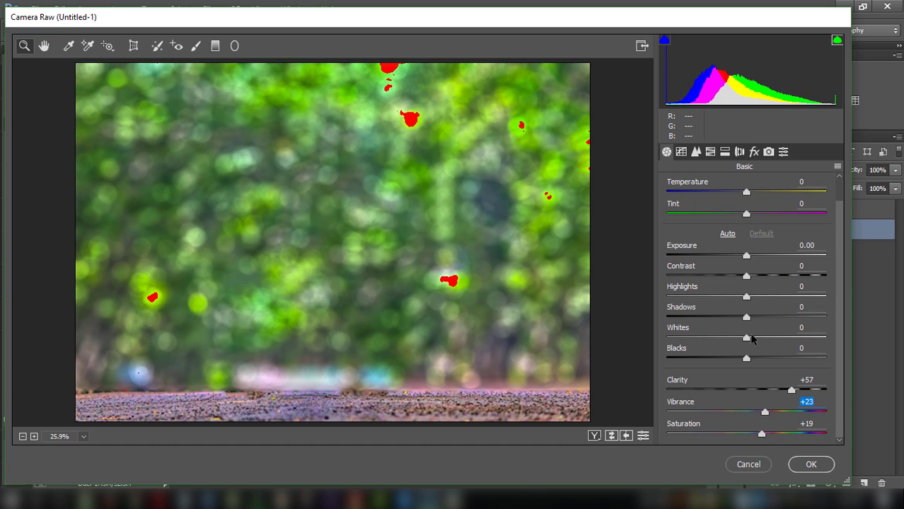
{"action": "left_click_drag", "start_coordinate": [746, 338], "coordinate": [786, 338]}
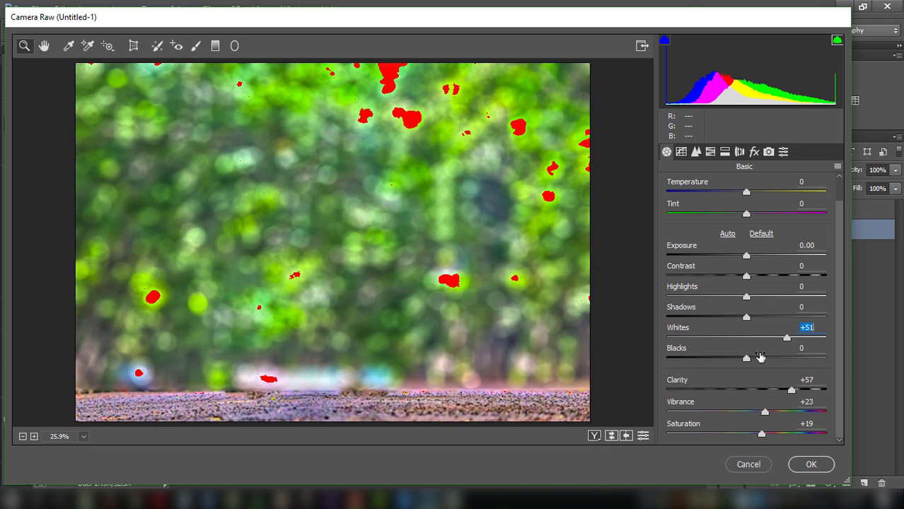
Step: Set Blacks -51, Highlights +51 and Whites -39 in the Basic panel
{"action": "left_click_drag", "start_coordinate": [745, 360], "coordinate": [703, 358]}
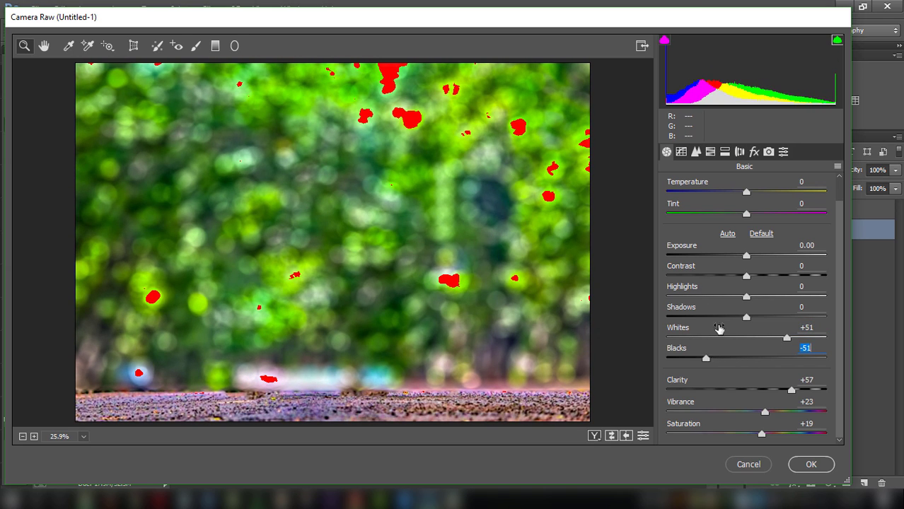
{"action": "mouse_move", "coordinate": [746, 296]}
{"action": "left_mouse_down"}
{"action": "mouse_move", "coordinate": [691, 297]}
{"action": "mouse_move", "coordinate": [787, 297]}
{"action": "left_mouse_up"}
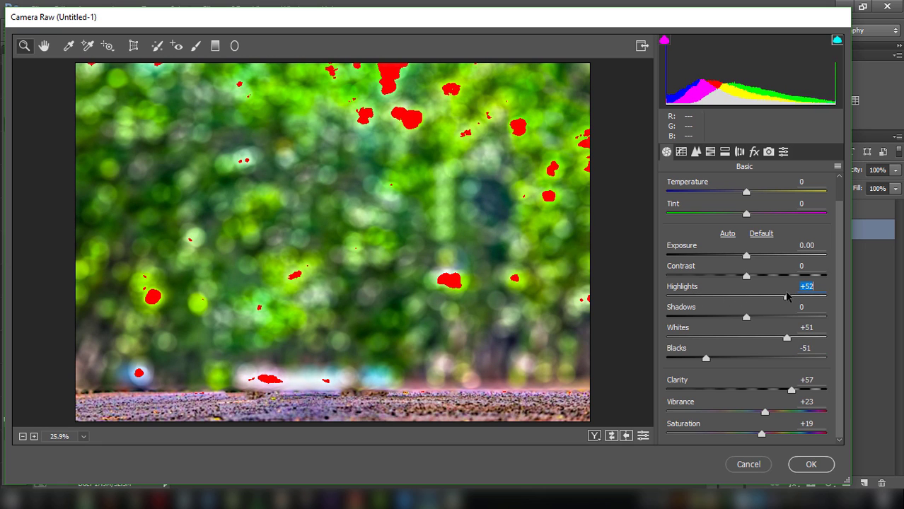
{"action": "left_click_drag", "start_coordinate": [746, 319], "coordinate": [685, 317]}
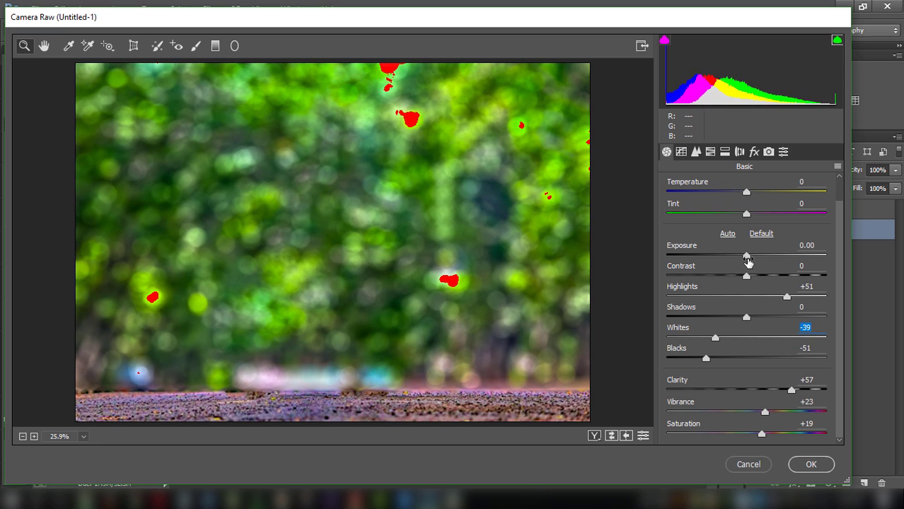
Step: Add luminance noise reduction of 55 and darken the yellows and greens
{"action": "left_click", "coordinate": [696, 152]}
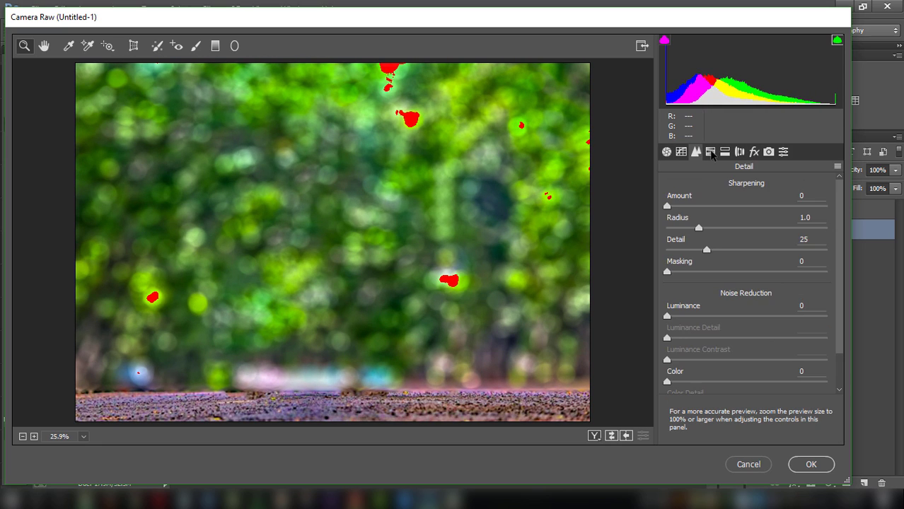
{"action": "left_click_drag", "start_coordinate": [667, 316], "coordinate": [754, 315]}
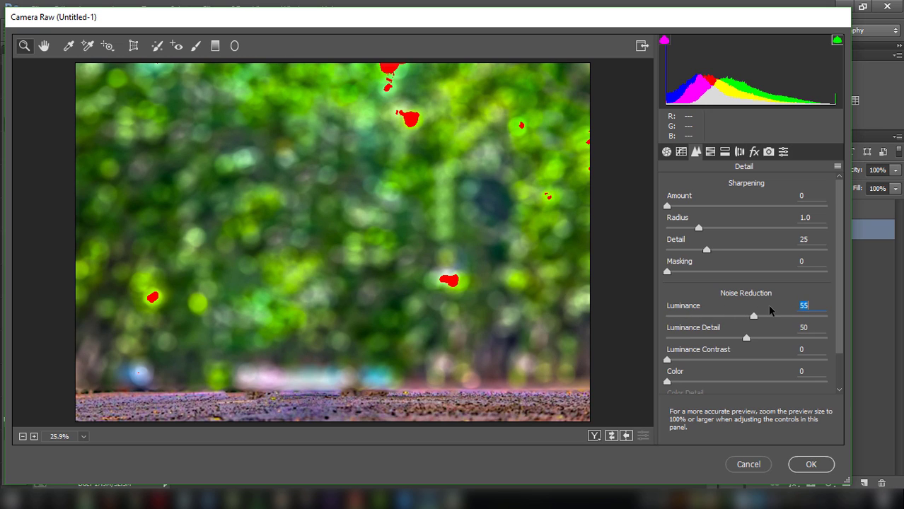
{"action": "left_click", "coordinate": [710, 152]}
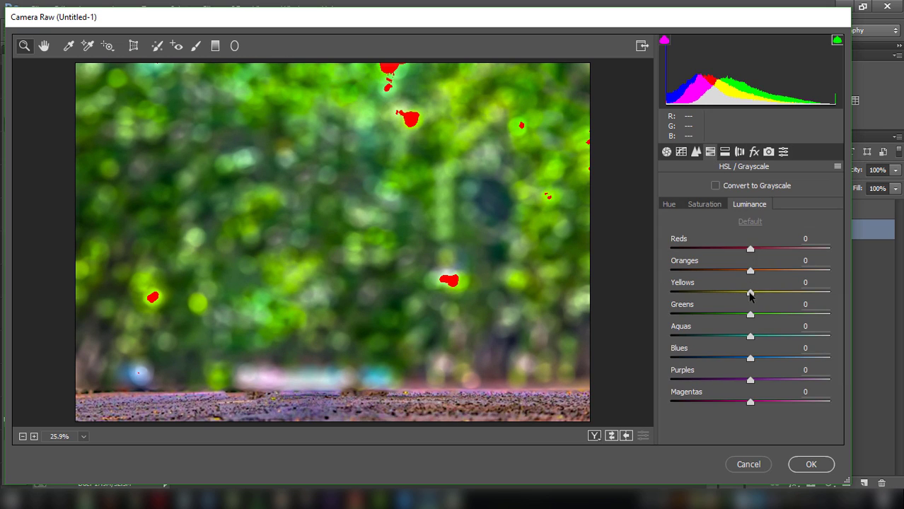
{"action": "mouse_move", "coordinate": [749, 314]}
{"action": "left_mouse_down"}
{"action": "mouse_move", "coordinate": [725, 315]}
{"action": "mouse_move", "coordinate": [745, 317]}
{"action": "left_mouse_up"}
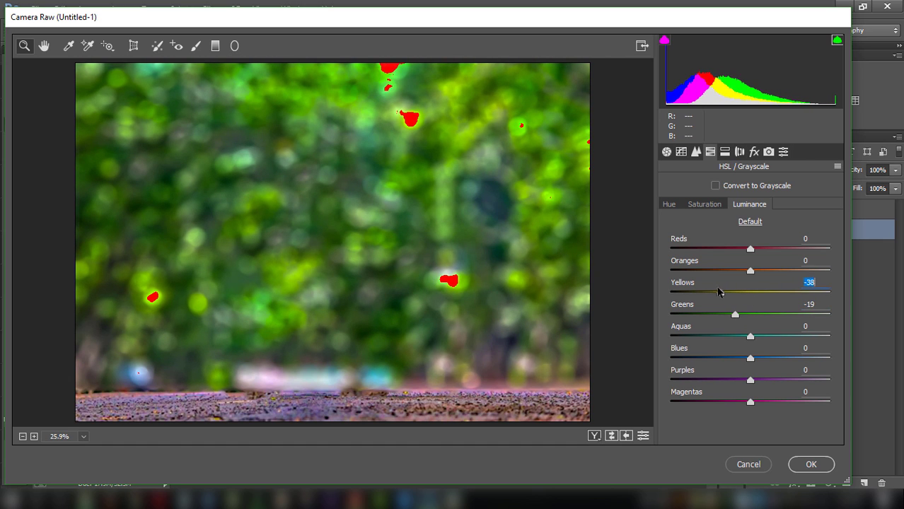
Step: Drain saturation from the yellows and set the greens saturation to +13
{"action": "left_click", "coordinate": [706, 206]}
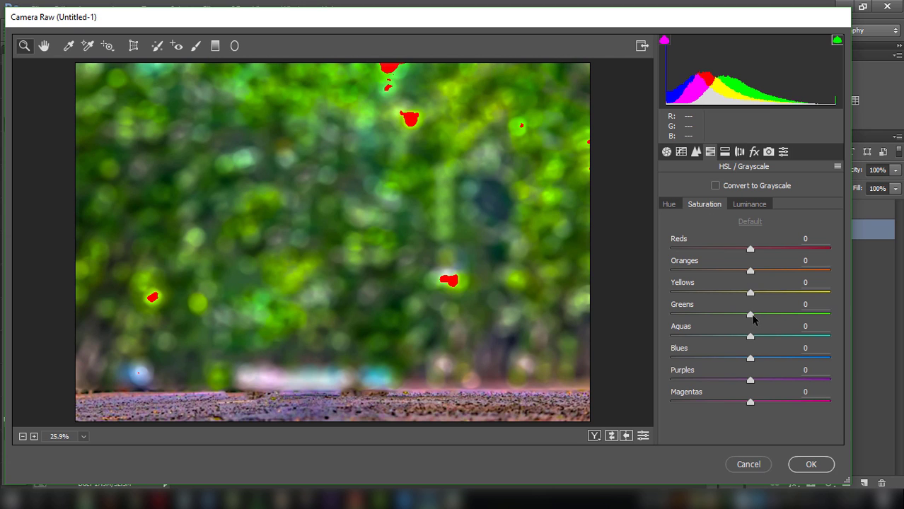
{"action": "mouse_move", "coordinate": [750, 314]}
{"action": "left_mouse_down"}
{"action": "mouse_move", "coordinate": [825, 312]}
{"action": "mouse_move", "coordinate": [727, 305]}
{"action": "mouse_move", "coordinate": [740, 305]}
{"action": "mouse_move", "coordinate": [729, 286]}
{"action": "mouse_move", "coordinate": [670, 292]}
{"action": "left_mouse_up"}
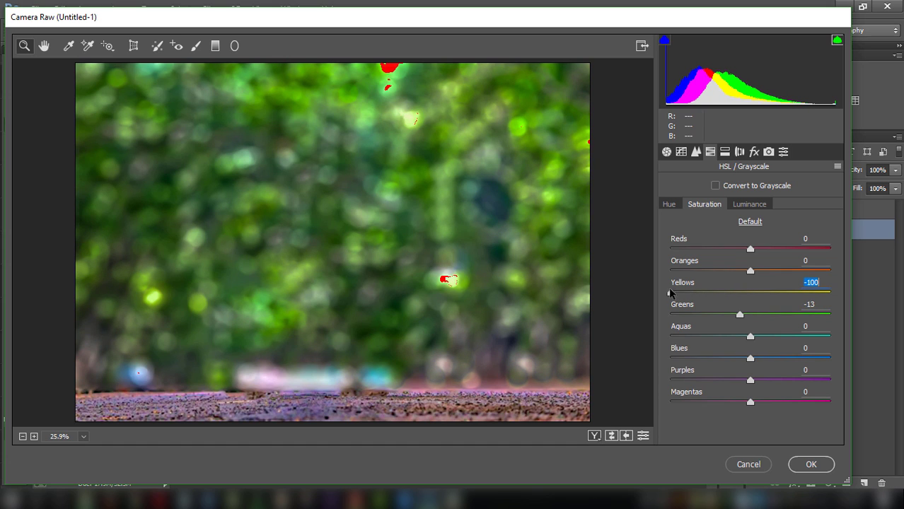
{"action": "left_click_drag", "start_coordinate": [740, 312], "coordinate": [762, 317]}
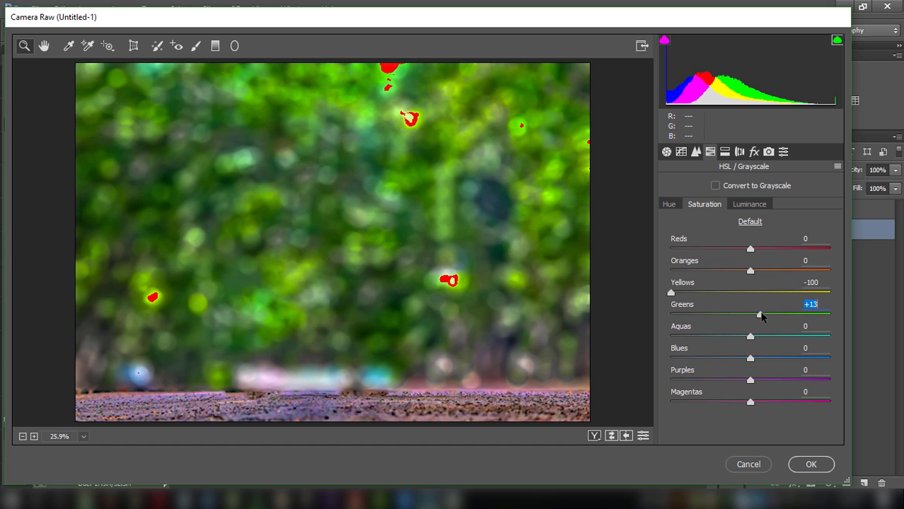
Step: Shift the Yellows hue to +78 and Greens to -17, then apply Camera Raw
{"action": "left_click", "coordinate": [672, 204]}
{"action": "mouse_move", "coordinate": [737, 294]}
{"action": "left_mouse_down"}
{"action": "mouse_move", "coordinate": [696, 290]}
{"action": "mouse_move", "coordinate": [812, 292]}
{"action": "left_mouse_up"}
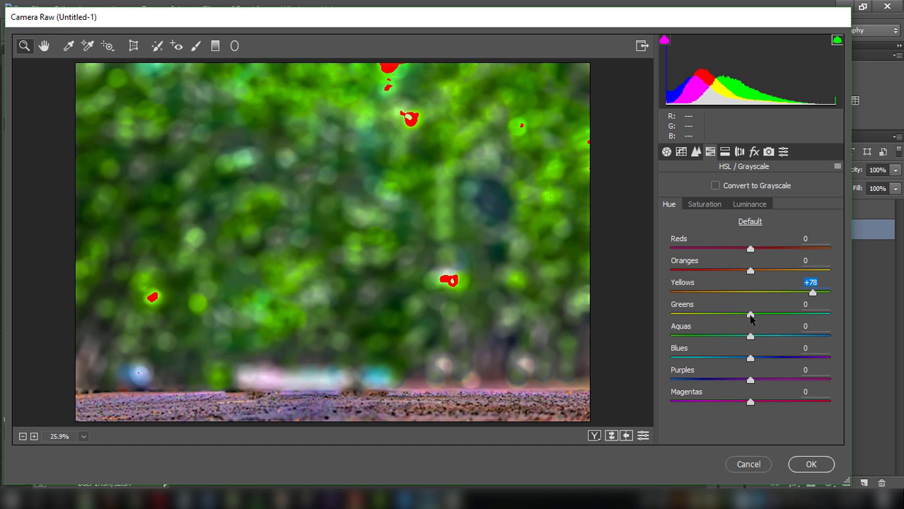
{"action": "mouse_move", "coordinate": [751, 315]}
{"action": "left_mouse_down"}
{"action": "mouse_move", "coordinate": [728, 317]}
{"action": "mouse_move", "coordinate": [737, 309]}
{"action": "left_mouse_up"}
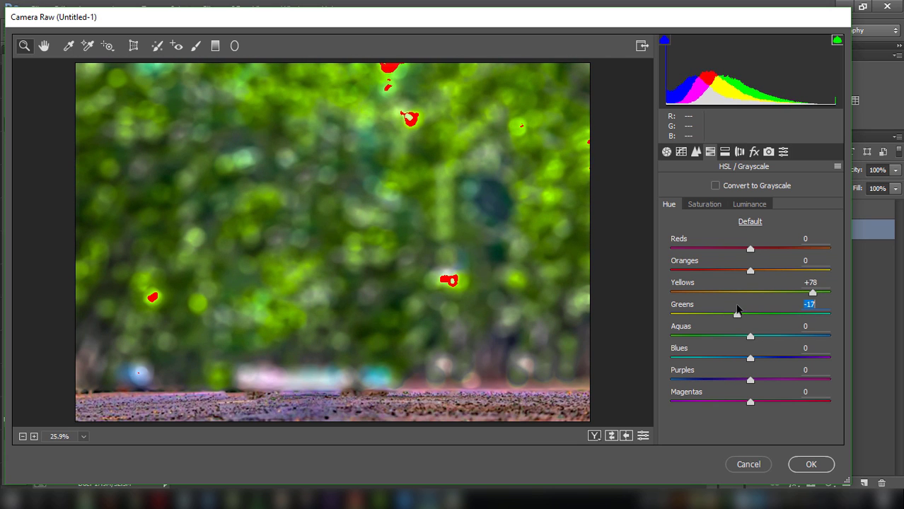
{"action": "left_click", "coordinate": [812, 465]}
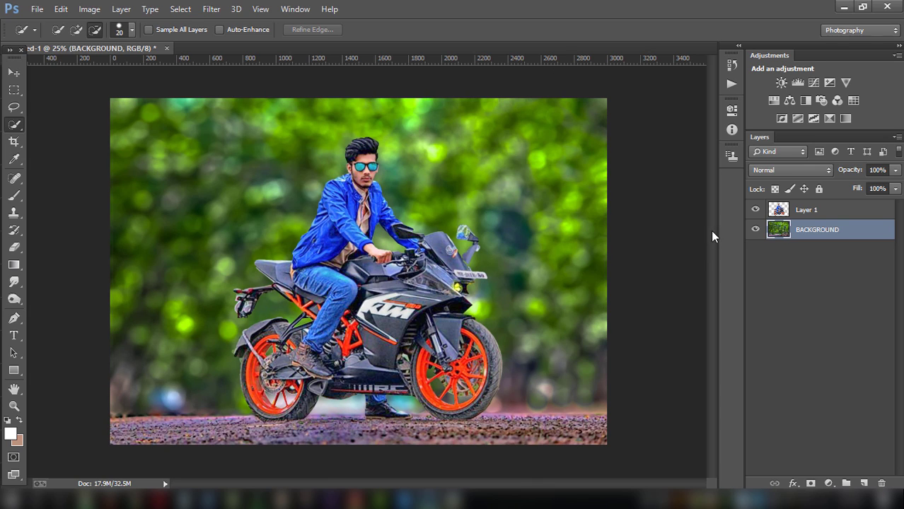
Step: Open Camera Raw on Layer 1 and set Blacks +18, Clarity -20, Shadows -33
{"action": "left_click", "coordinate": [809, 208]}
{"action": "left_click", "coordinate": [89, 9]}
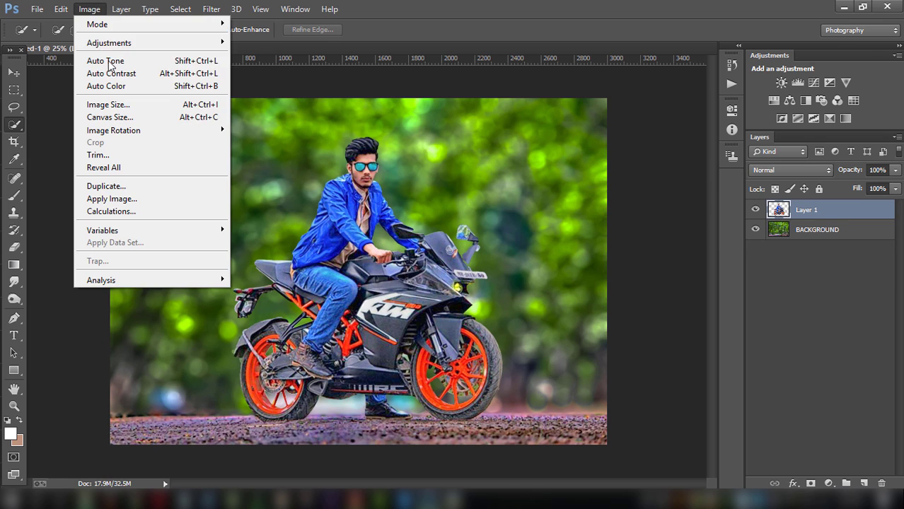
{"action": "mouse_move", "coordinate": [211, 9]}
{"action": "left_click", "coordinate": [255, 84]}
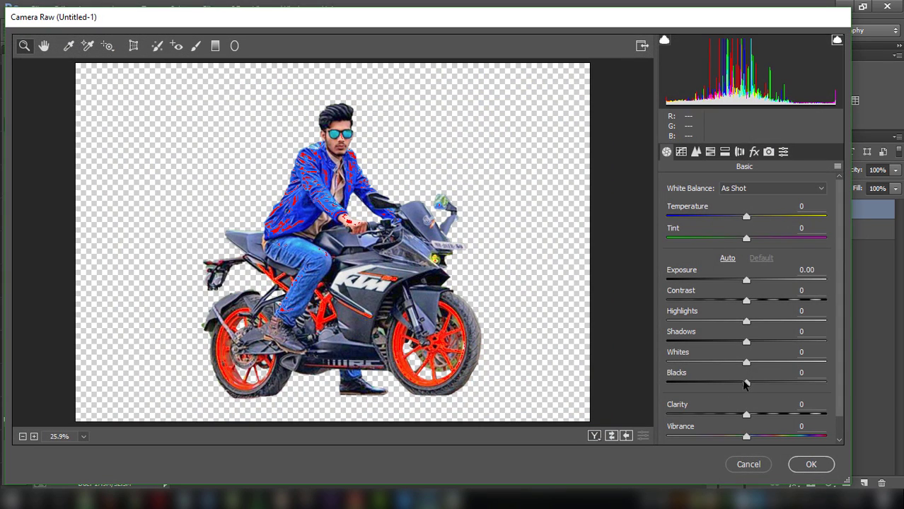
{"action": "left_click_drag", "start_coordinate": [744, 384], "coordinate": [762, 382]}
{"action": "mouse_move", "coordinate": [746, 416]}
{"action": "left_mouse_down"}
{"action": "mouse_move", "coordinate": [763, 417]}
{"action": "mouse_move", "coordinate": [733, 409]}
{"action": "left_mouse_up"}
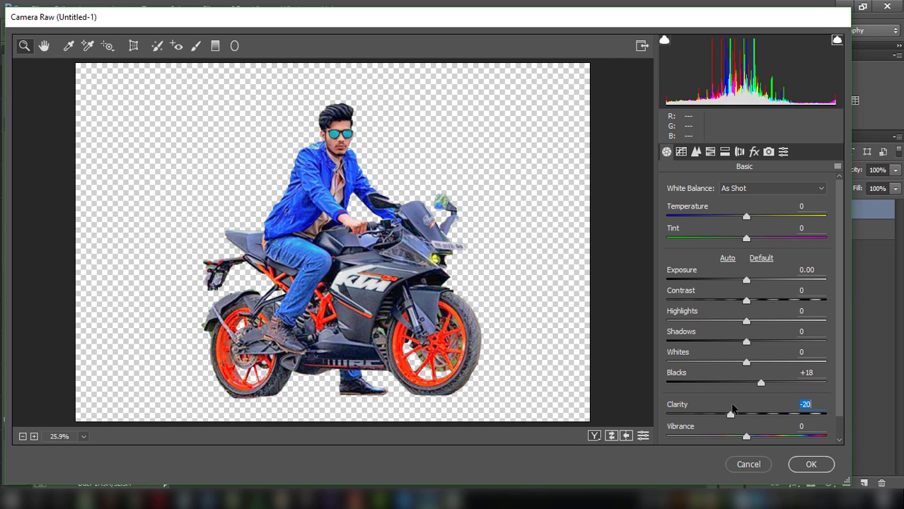
{"action": "left_click", "coordinate": [745, 363]}
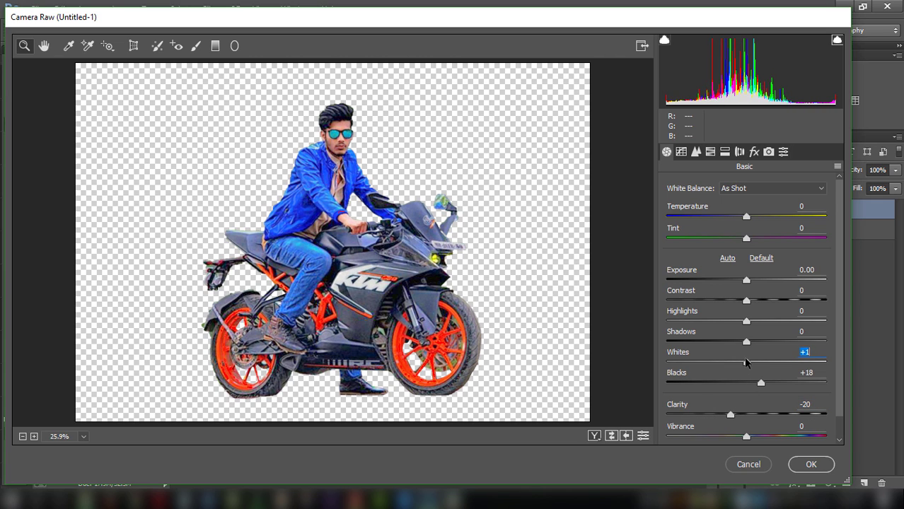
{"action": "mouse_move", "coordinate": [747, 342]}
{"action": "left_mouse_down"}
{"action": "mouse_move", "coordinate": [718, 343]}
{"action": "mouse_move", "coordinate": [716, 323]}
{"action": "mouse_move", "coordinate": [740, 322]}
{"action": "mouse_move", "coordinate": [742, 301]}
{"action": "left_mouse_up"}
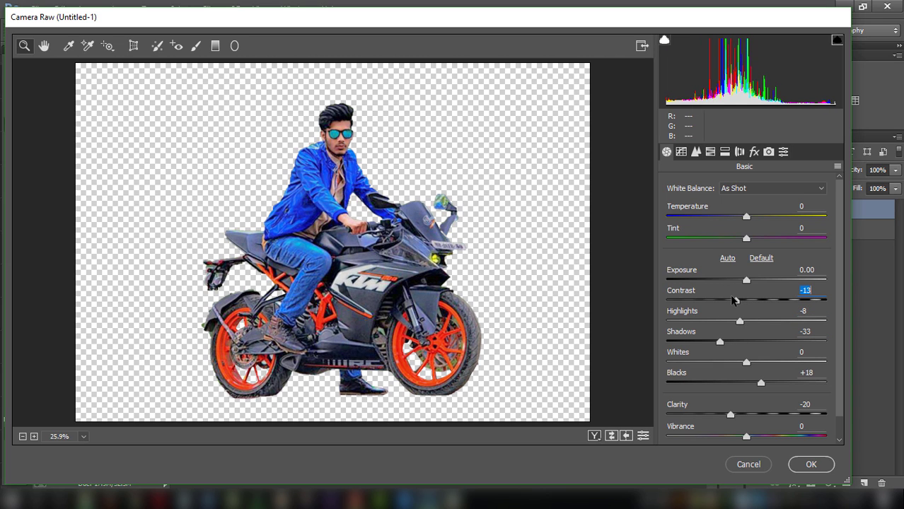
Step: Raise Oranges luminance to +33 and Tone Curve Lights to +18, then apply
{"action": "left_click", "coordinate": [711, 152]}
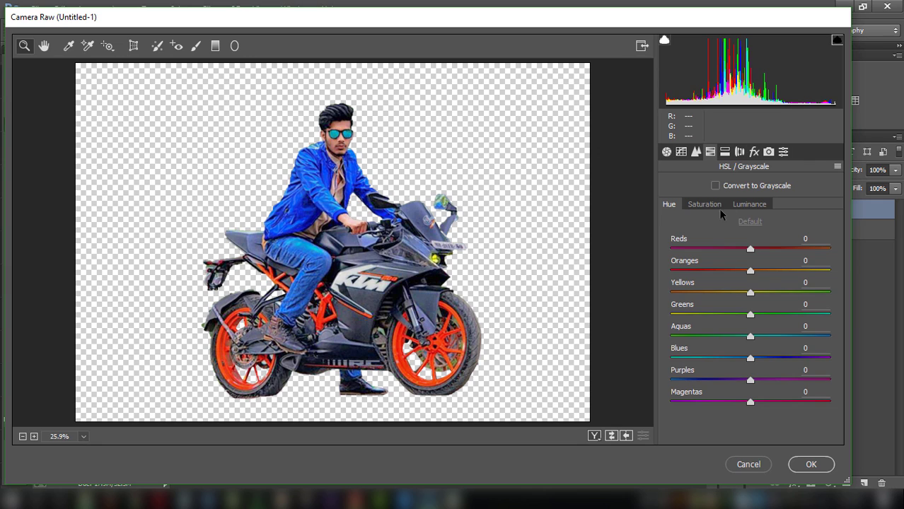
{"action": "left_click", "coordinate": [720, 208]}
{"action": "left_click", "coordinate": [742, 208]}
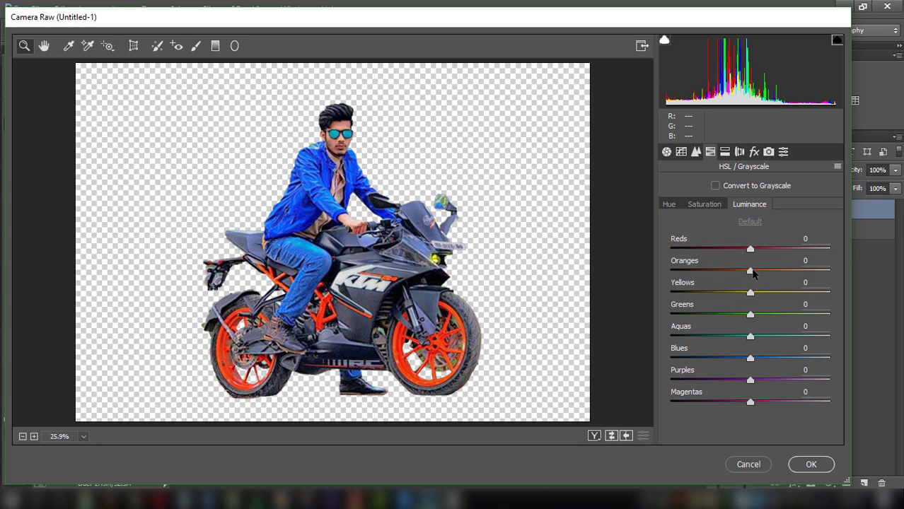
{"action": "left_click_drag", "start_coordinate": [750, 271], "coordinate": [776, 271]}
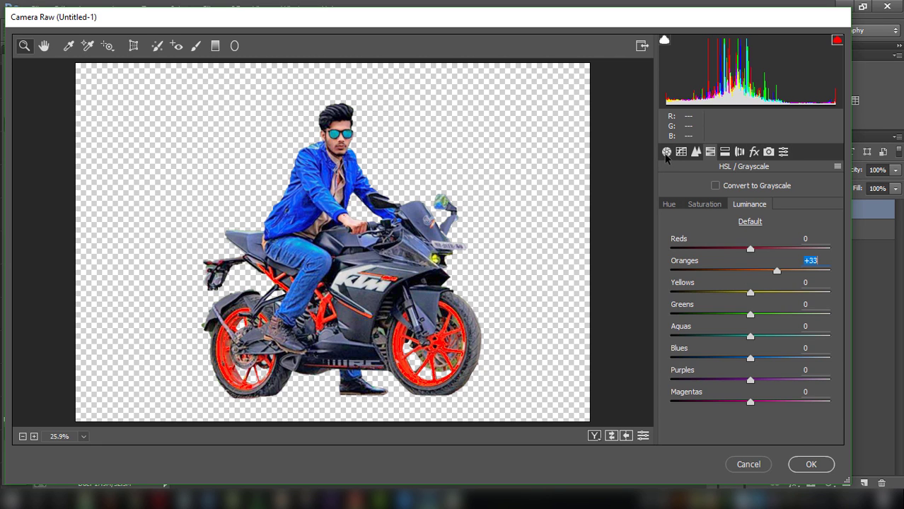
{"action": "left_click", "coordinate": [681, 152]}
{"action": "mouse_move", "coordinate": [756, 418]}
{"action": "left_mouse_down"}
{"action": "mouse_move", "coordinate": [768, 414]}
{"action": "mouse_move", "coordinate": [716, 394]}
{"action": "left_mouse_up"}
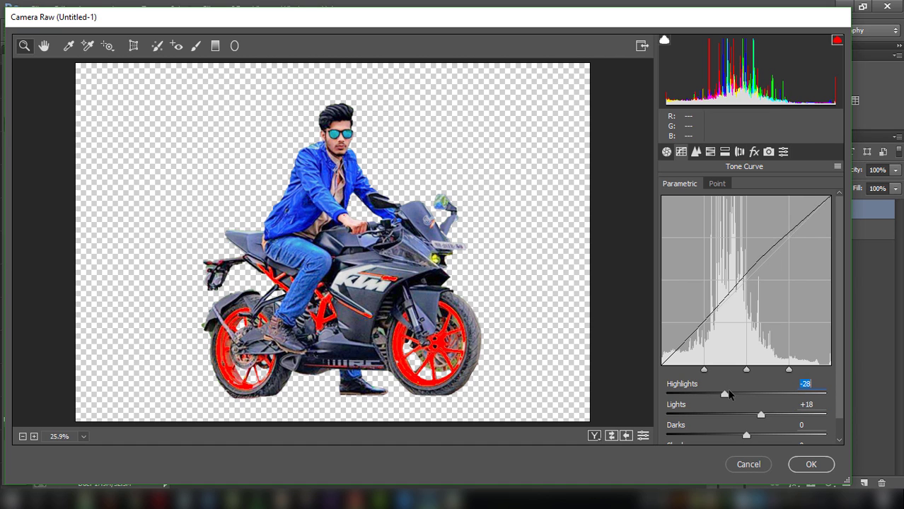
{"action": "left_click", "coordinate": [811, 464]}
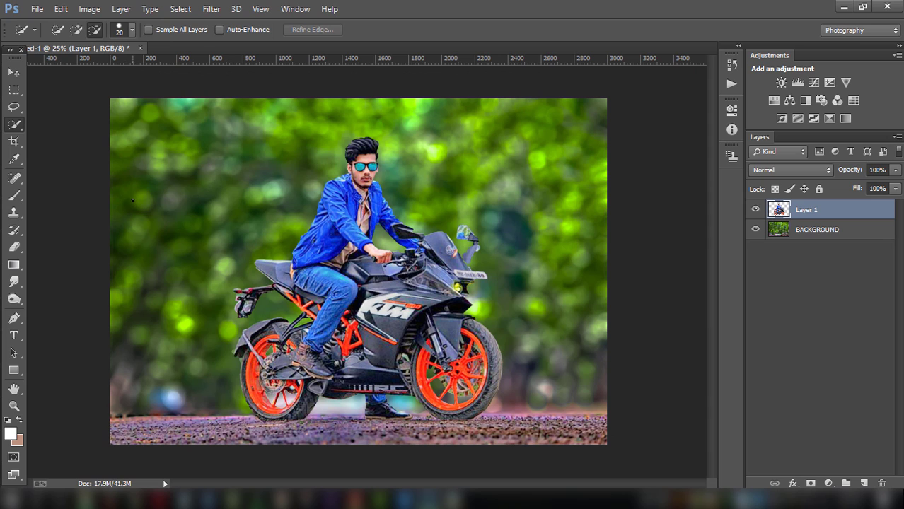
Step: Copy a rectangular selection of the ground strip from BACKGROUND onto a new layer
{"action": "left_click", "coordinate": [813, 229]}
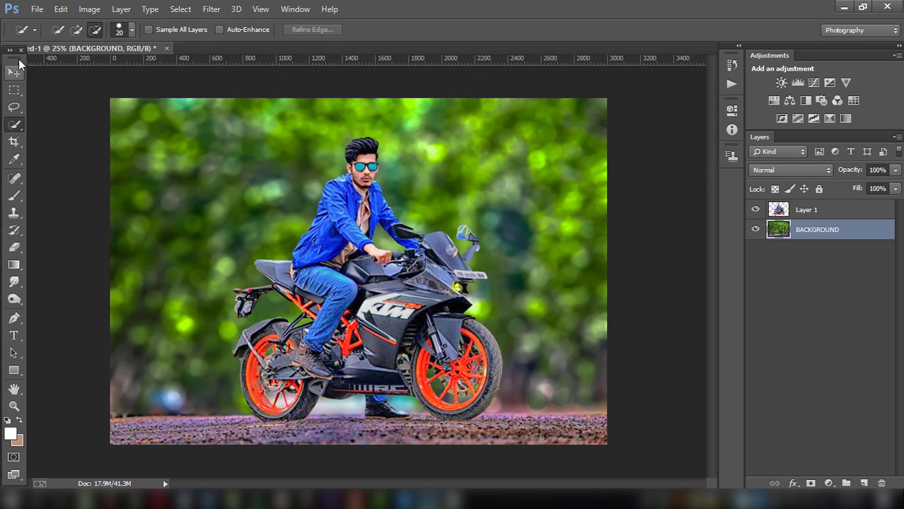
{"action": "left_click", "coordinate": [19, 89]}
{"action": "left_click_drag", "start_coordinate": [111, 409], "coordinate": [615, 460]}
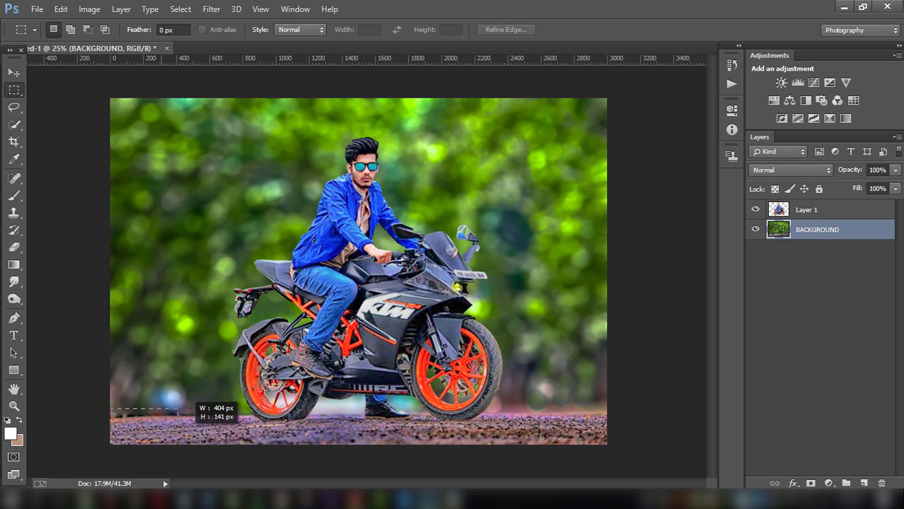
{"action": "right_click", "coordinate": [574, 437]}
{"action": "left_click", "coordinate": [622, 262]}
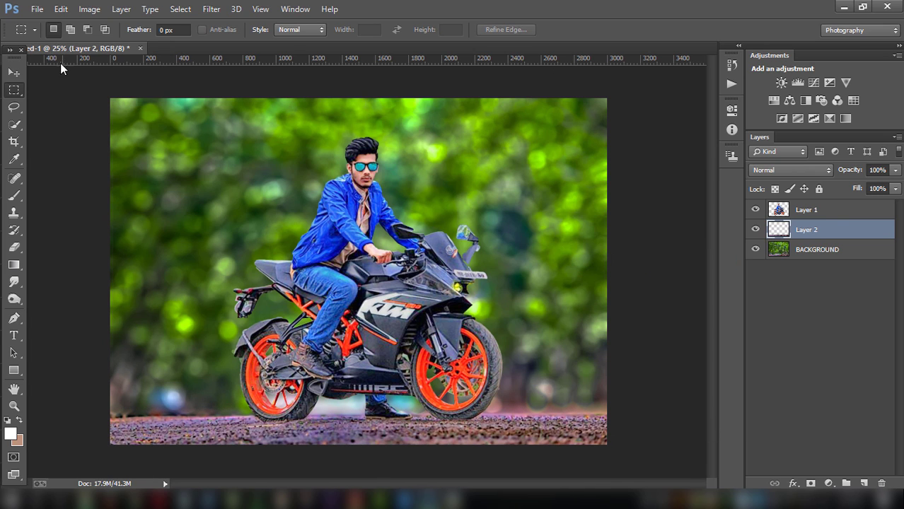
Step: Desaturate the copied ground strip to grey and pick the Eraser
{"action": "left_click", "coordinate": [89, 8]}
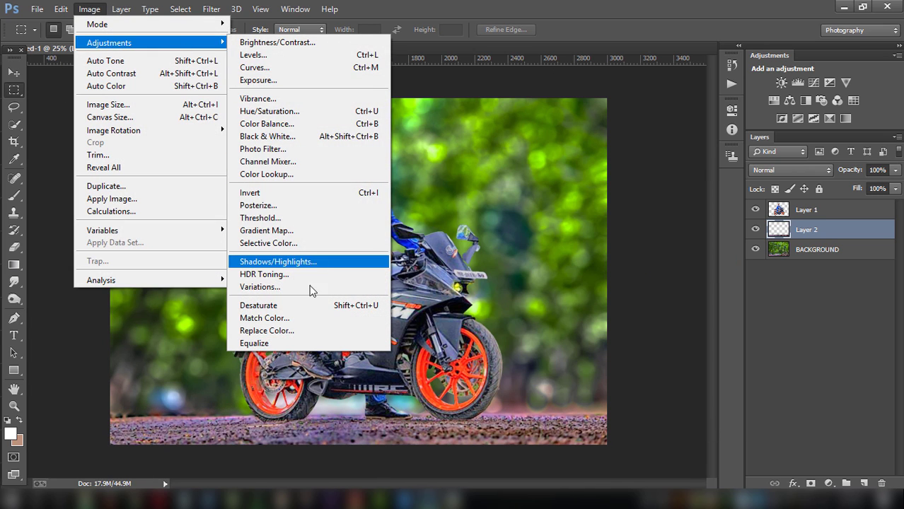
{"action": "left_click", "coordinate": [303, 305]}
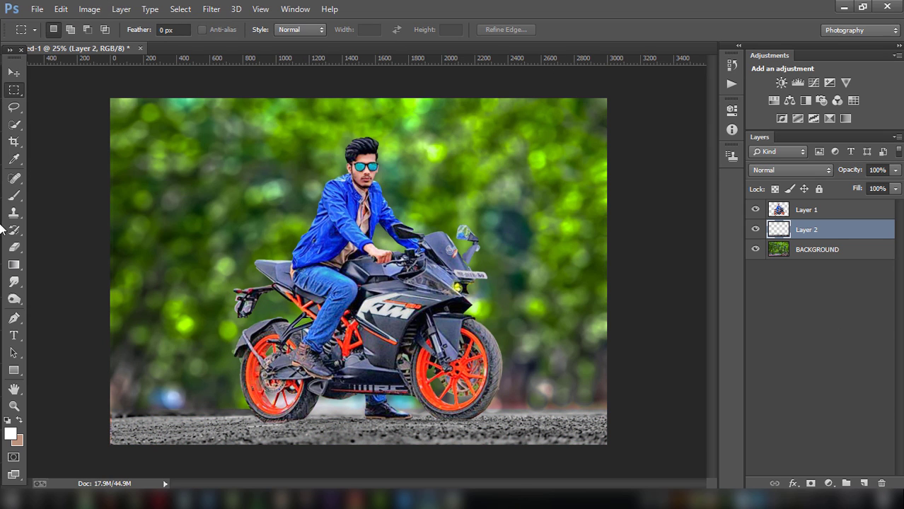
{"action": "left_click", "coordinate": [14, 247]}
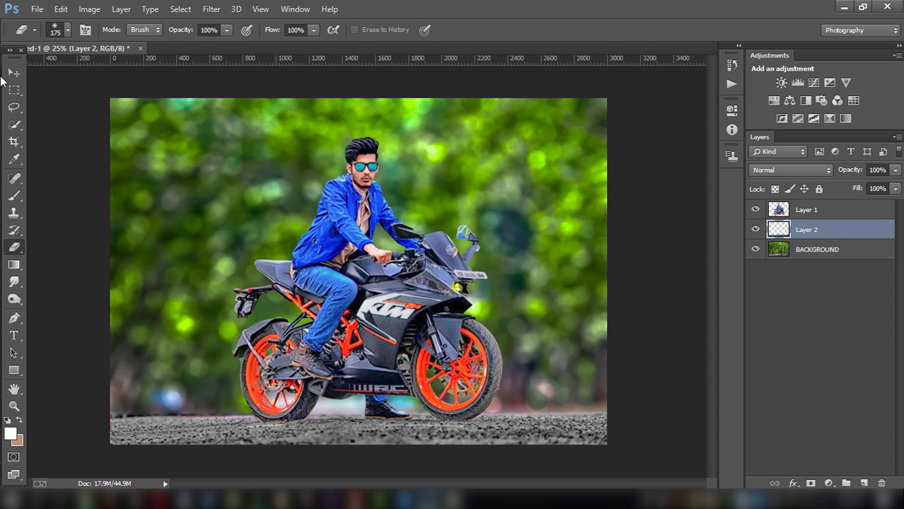
Step: Smudge the top of the rider's hair on Layer 1 into spikes at 61% strength
{"action": "left_click", "coordinate": [829, 215]}
{"action": "left_click", "coordinate": [13, 281]}
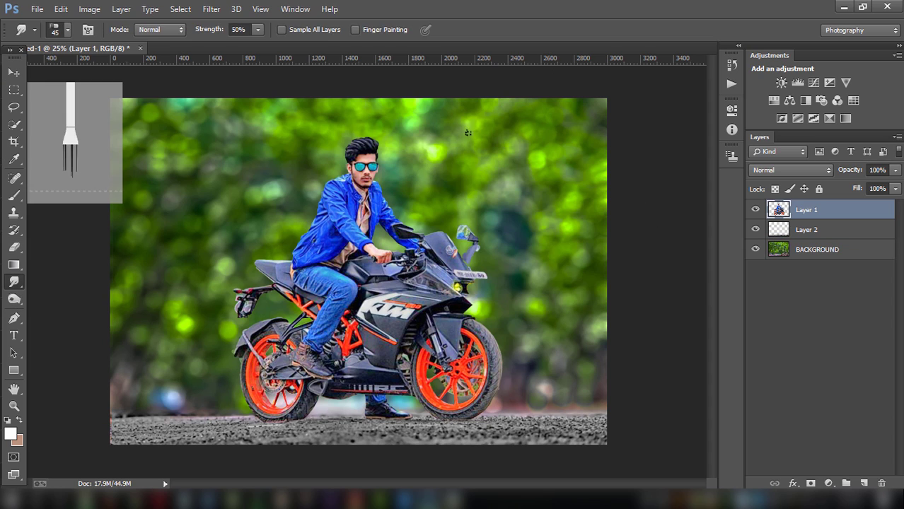
{"action": "scroll", "coordinate": [353, 124], "scroll_direction": "up", "scroll_amount": 1}
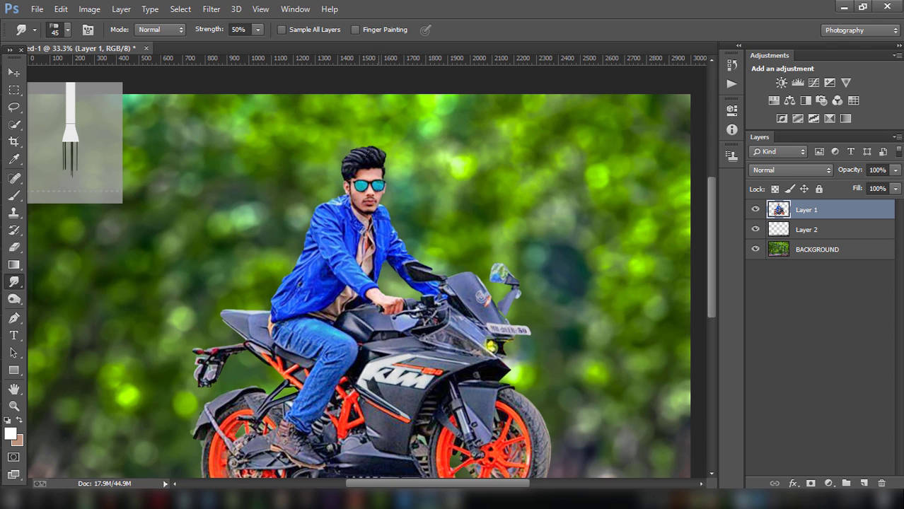
{"action": "left_click", "coordinate": [258, 33]}
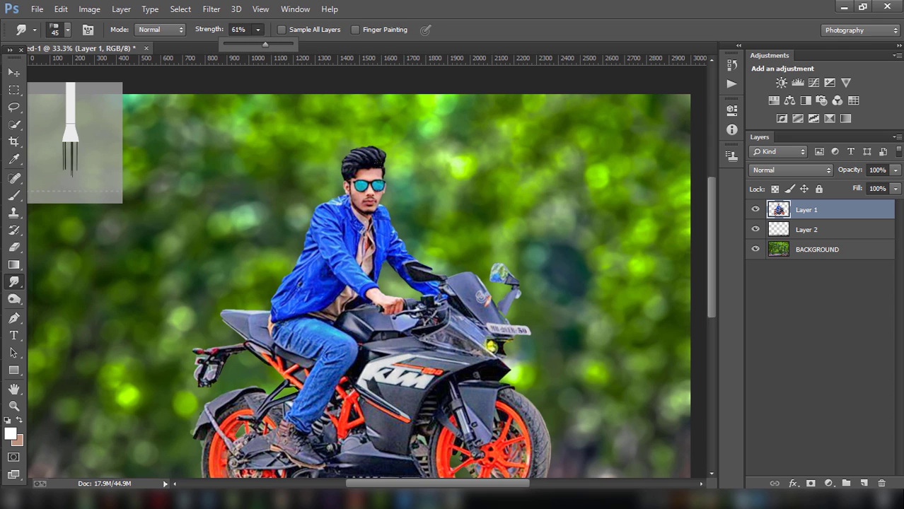
{"action": "left_click", "coordinate": [382, 160]}
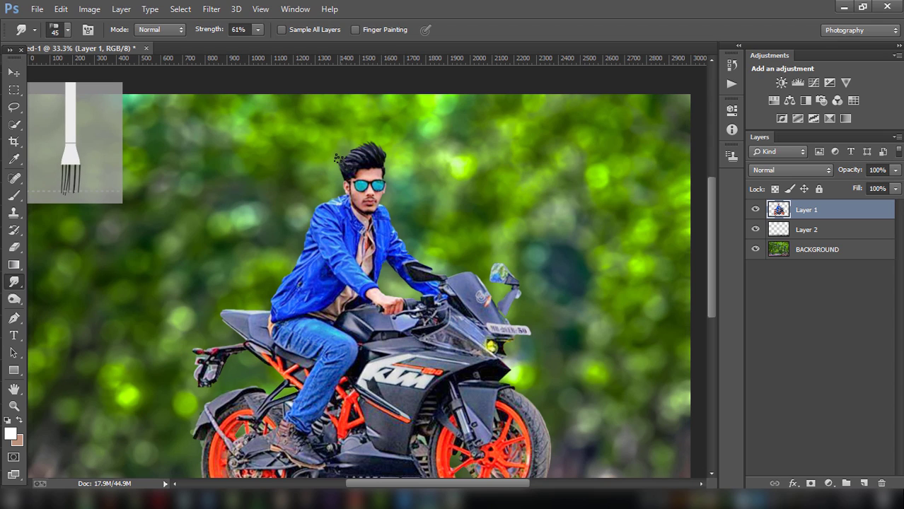
{"action": "left_click_drag", "start_coordinate": [342, 164], "coordinate": [352, 144]}
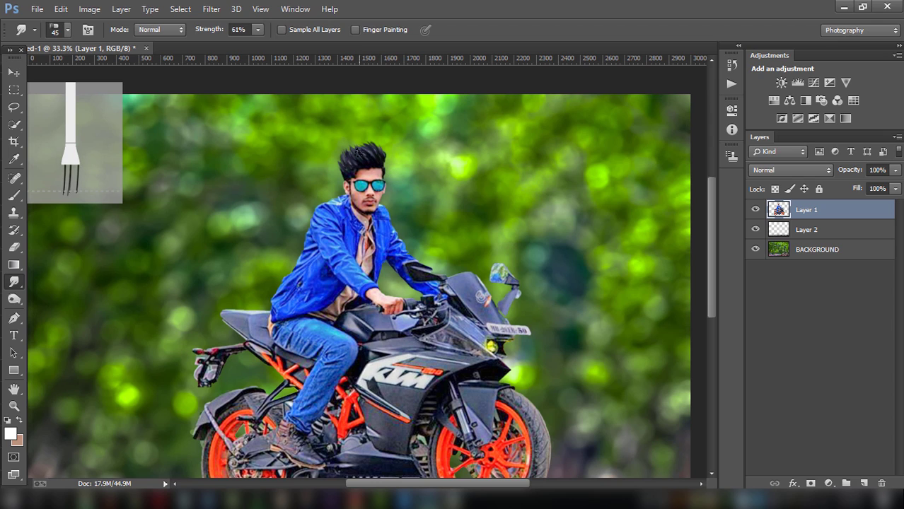
{"action": "left_click_drag", "start_coordinate": [358, 152], "coordinate": [365, 148]}
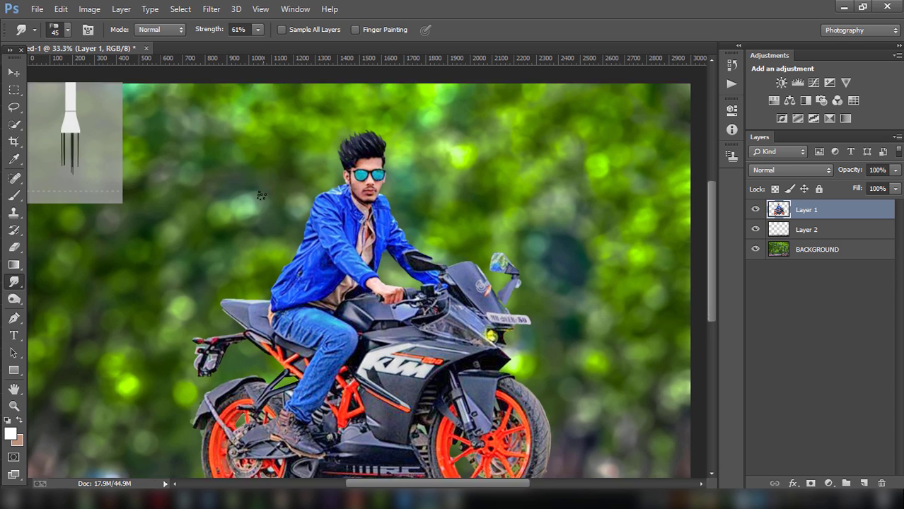
Step: Zoom out to 12.5% to view the whole image, then back to 25%
{"action": "scroll", "coordinate": [225, 203], "scroll_direction": "down", "scroll_amount": 3}
{"action": "key", "text": "ctrl+minus"}
{"action": "key", "text": "ctrl+minus"}
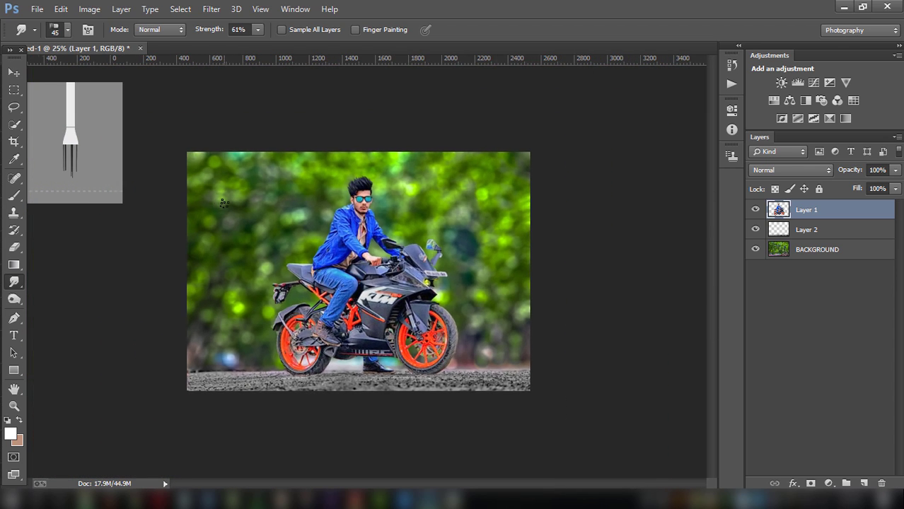
{"action": "key", "text": "ctrl+minus"}
{"action": "key", "text": "ctrl+plus"}
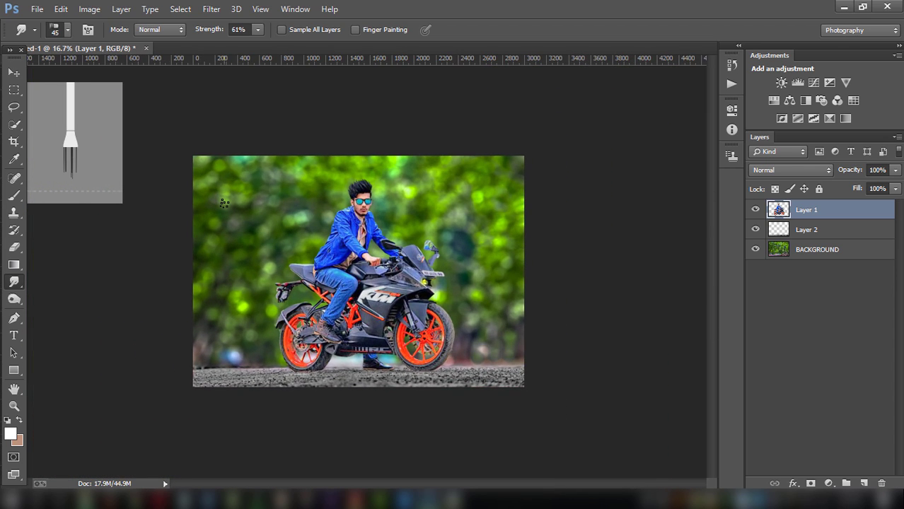
{"action": "key", "text": "ctrl+plus"}
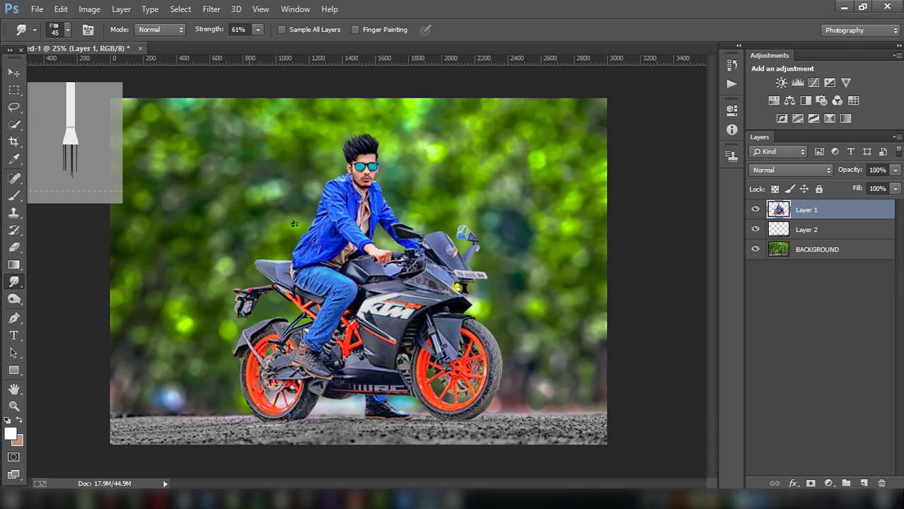
Step: Crop thin strips off the top and bottom, leaving the canvas 3000 × 1987 px
{"action": "left_click", "coordinate": [13, 142]}
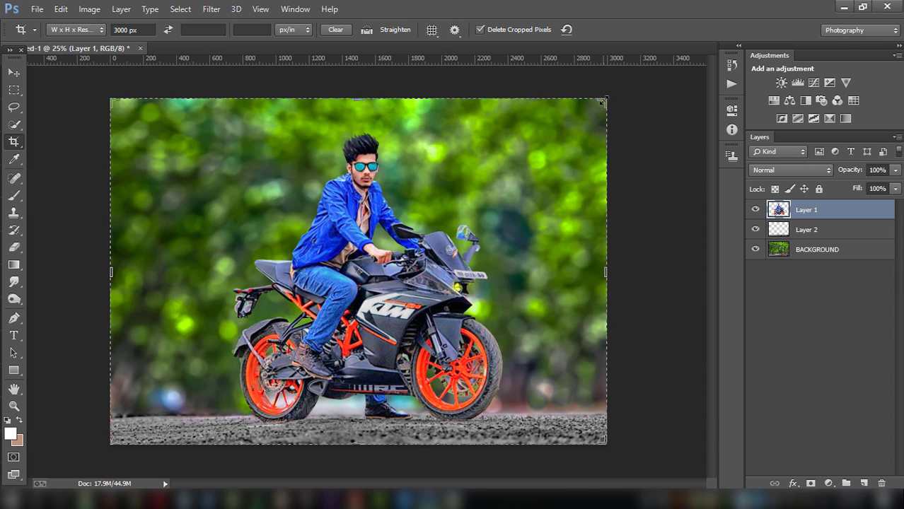
{"action": "left_click_drag", "start_coordinate": [604, 99], "coordinate": [603, 105]}
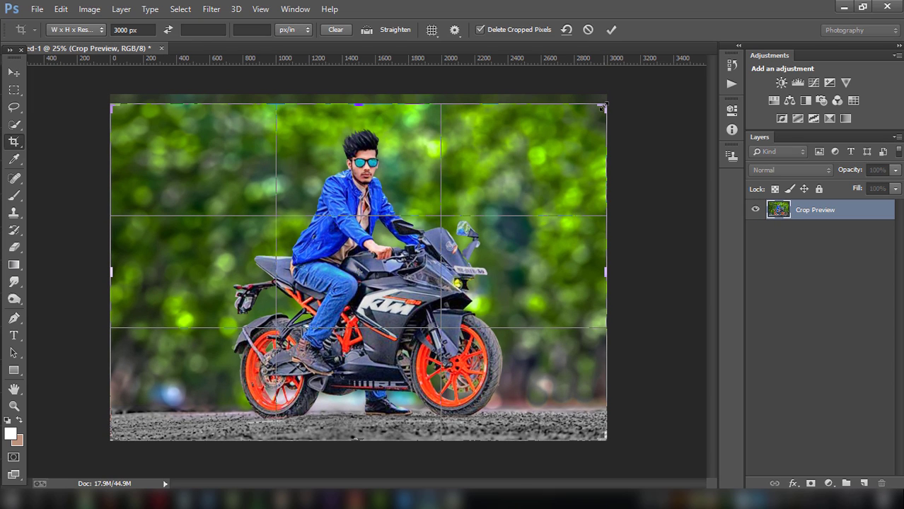
{"action": "left_click_drag", "start_coordinate": [603, 441], "coordinate": [600, 437]}
{"action": "left_click", "coordinate": [614, 29]}
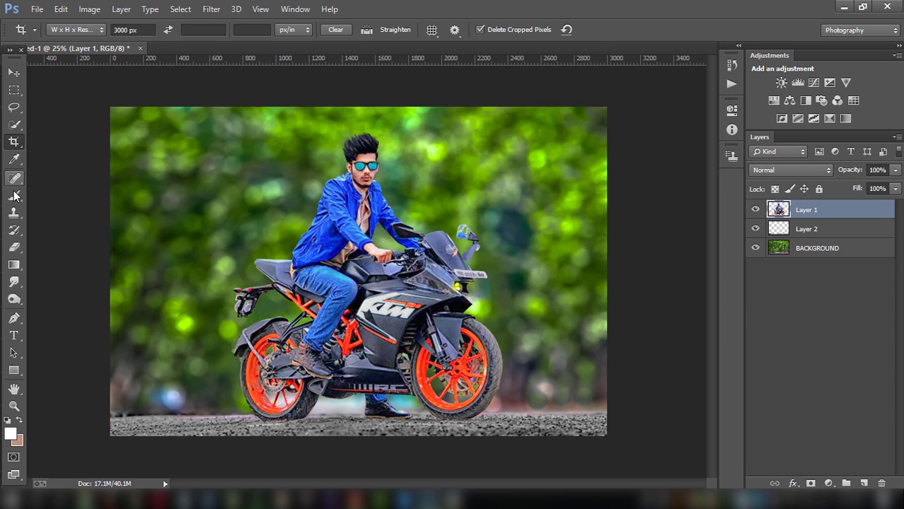
Step: Smudge the hair tips into wispier spikes with a smaller 25 px brush, undoing one stroke
{"action": "left_click", "coordinate": [15, 283]}
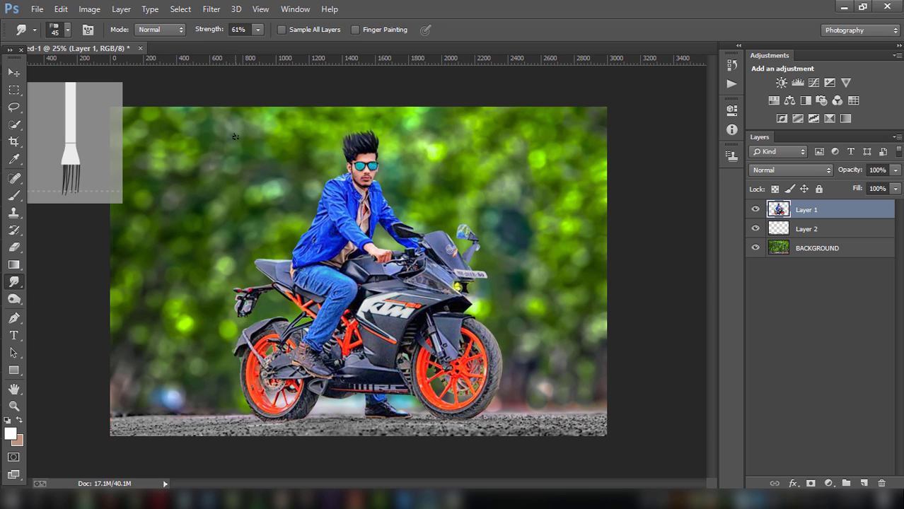
{"action": "key", "text": "ctrl+plus"}
{"action": "scroll", "coordinate": [235, 136], "scroll_direction": "up", "scroll_amount": 3}
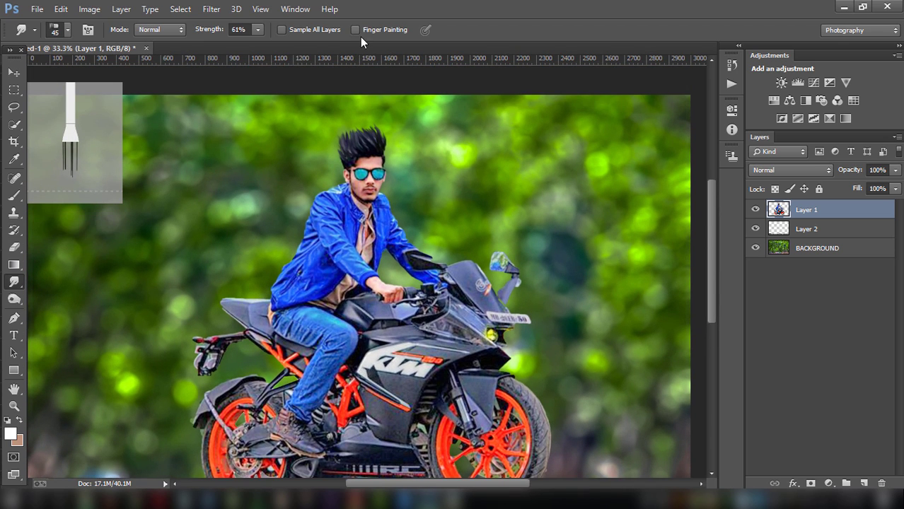
{"action": "key", "text": "bracketleft"}
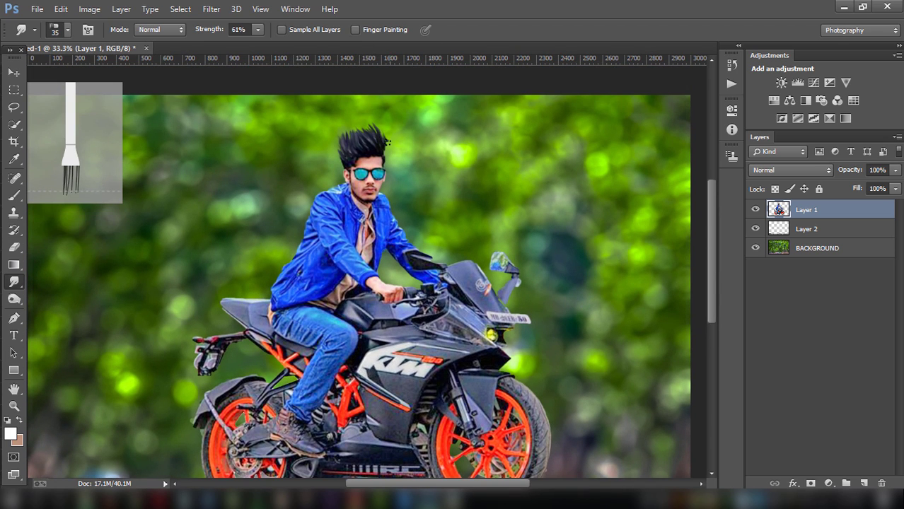
{"action": "left_click", "coordinate": [61, 9]}
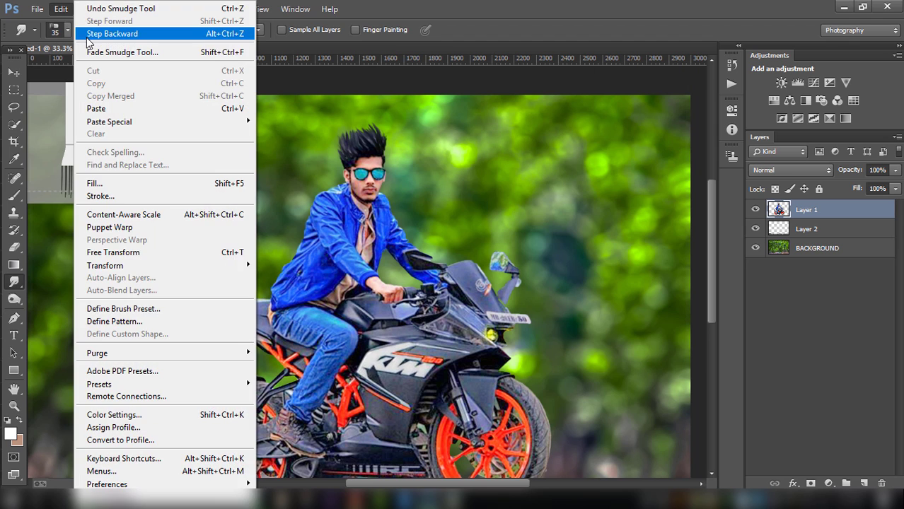
{"action": "left_click", "coordinate": [134, 33]}
{"action": "left_click", "coordinate": [14, 246]}
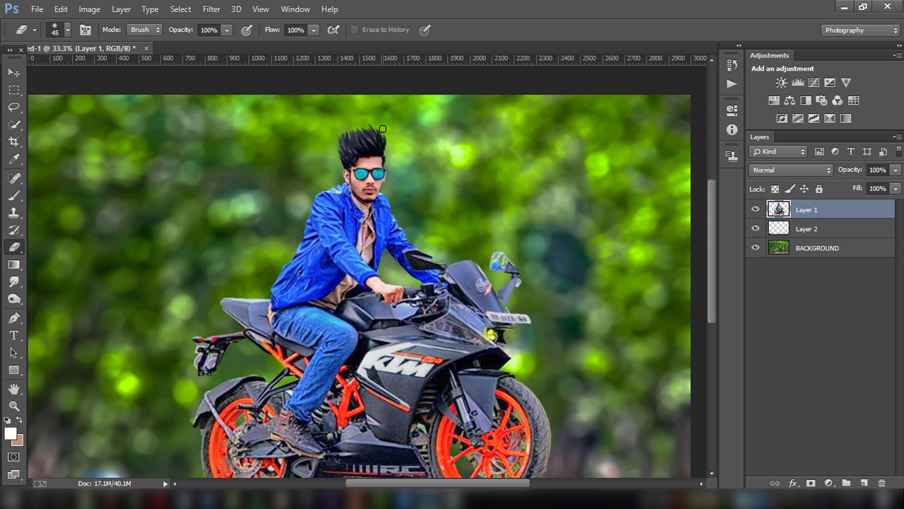
{"action": "left_click", "coordinate": [14, 281]}
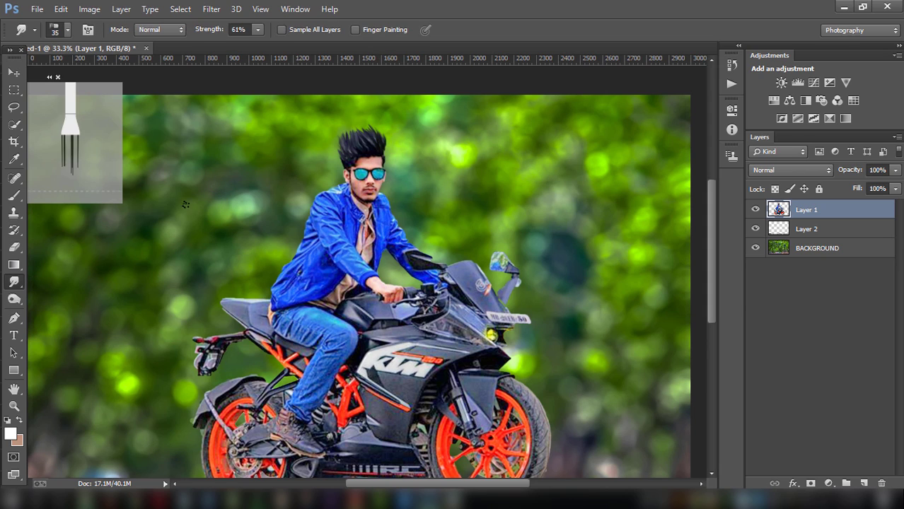
{"action": "key", "text": "bracketleft"}
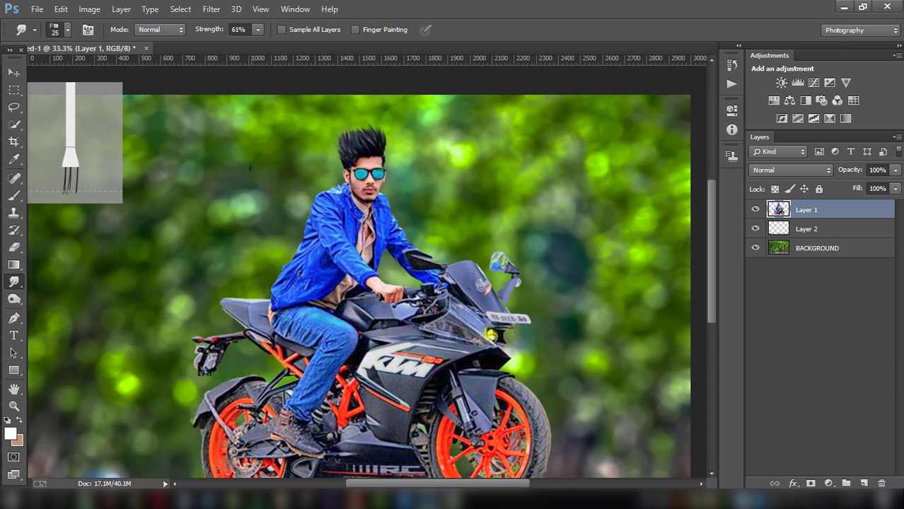
{"action": "key", "text": "ctrl+minus"}
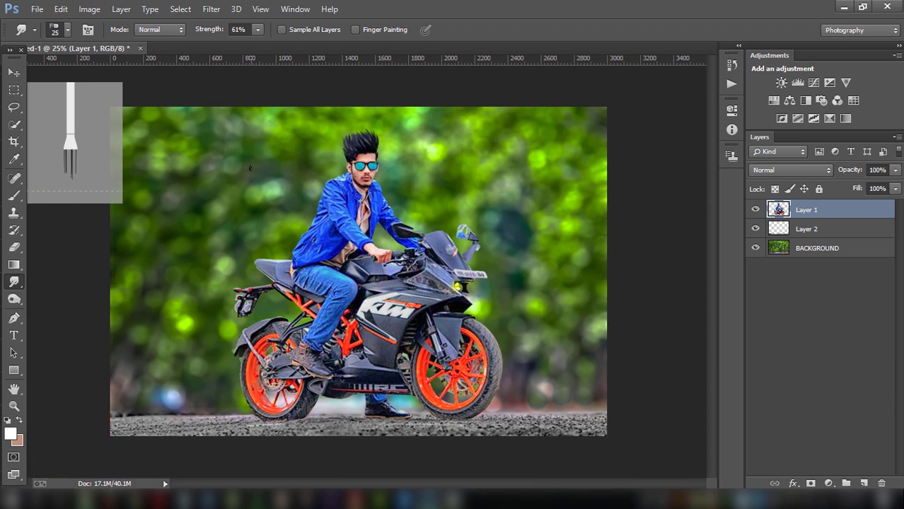
Step: Flatten the image and raise Clarity to +23 in Camera Raw
{"action": "right_click", "coordinate": [801, 209]}
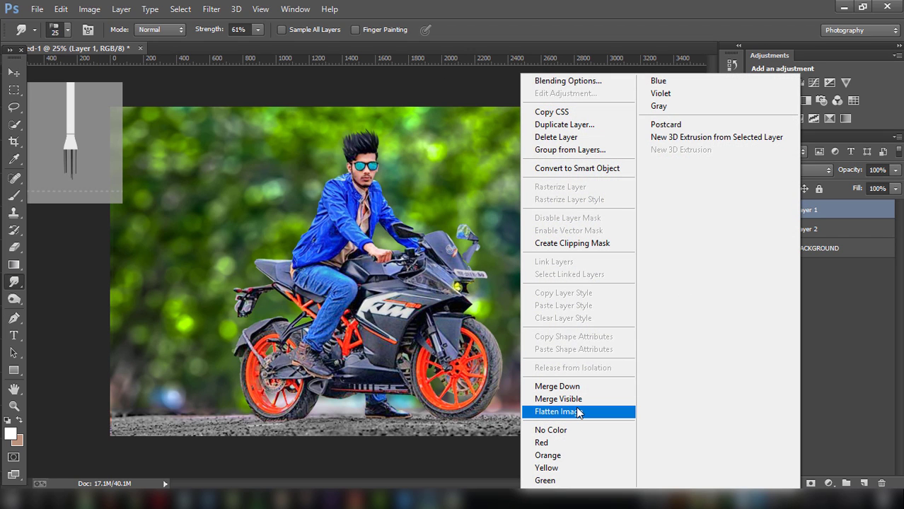
{"action": "left_click", "coordinate": [579, 413]}
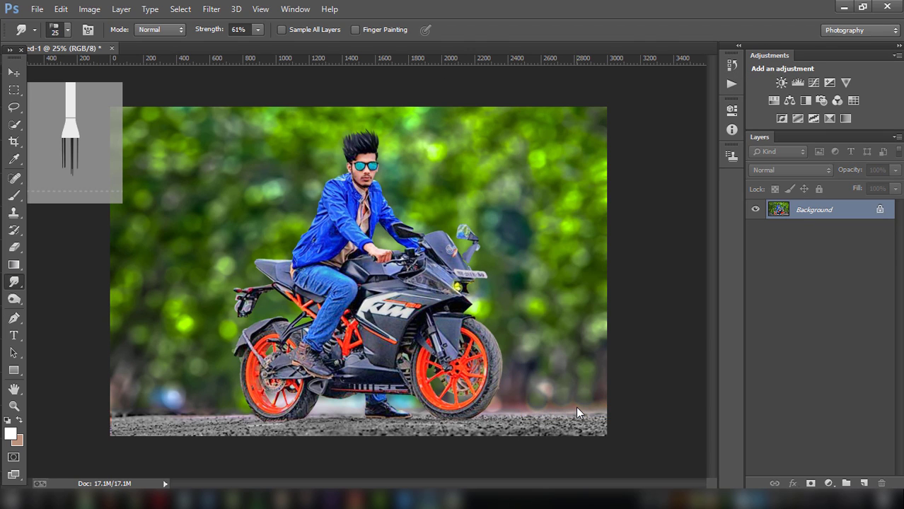
{"action": "left_click", "coordinate": [210, 11]}
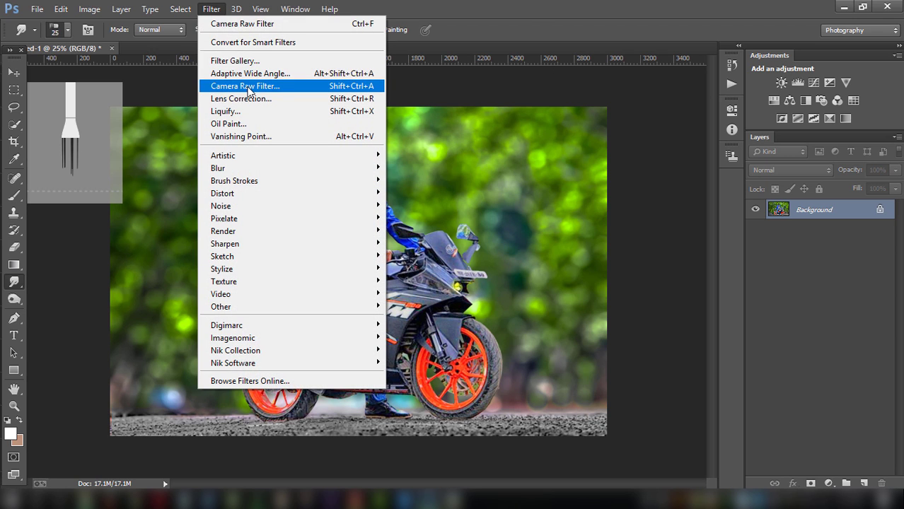
{"action": "left_click", "coordinate": [247, 86]}
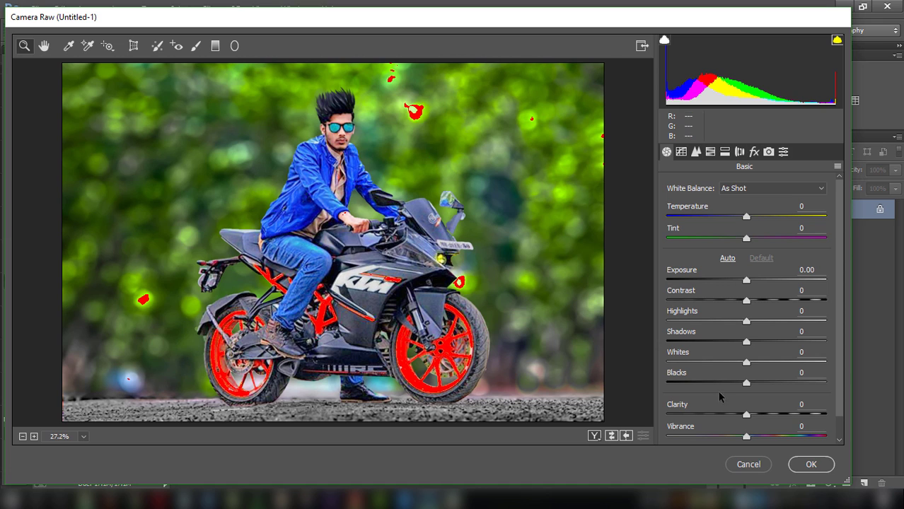
{"action": "left_click_drag", "start_coordinate": [747, 414], "coordinate": [765, 416]}
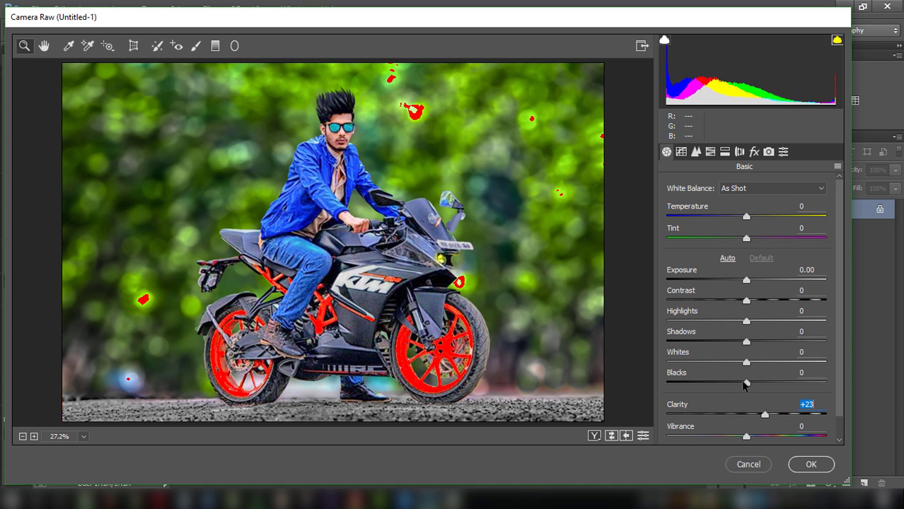
Step: Adjust the Blacks, set Contrast -12 and Shadows +20, then apply the grade
{"action": "mouse_move", "coordinate": [745, 384]}
{"action": "left_mouse_down"}
{"action": "mouse_move", "coordinate": [713, 381]}
{"action": "mouse_move", "coordinate": [762, 345]}
{"action": "mouse_move", "coordinate": [741, 322]}
{"action": "left_mouse_up"}
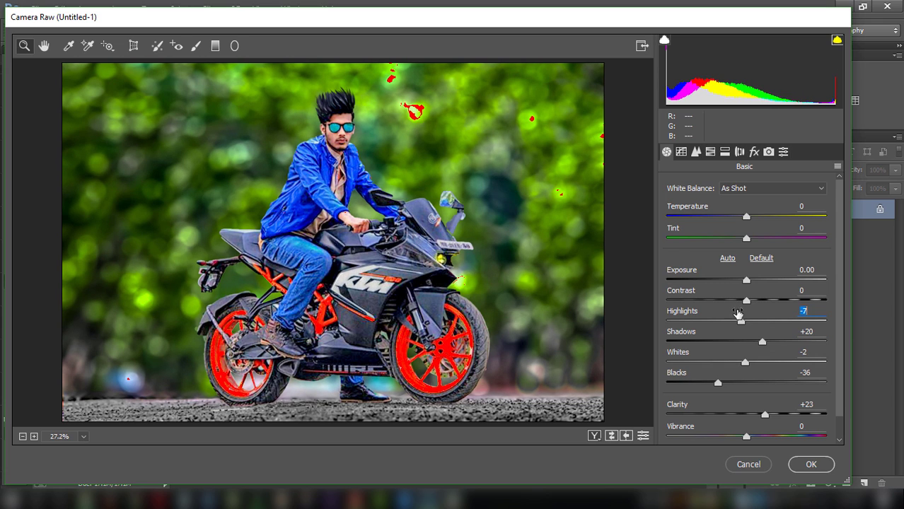
{"action": "left_click_drag", "start_coordinate": [746, 300], "coordinate": [737, 300]}
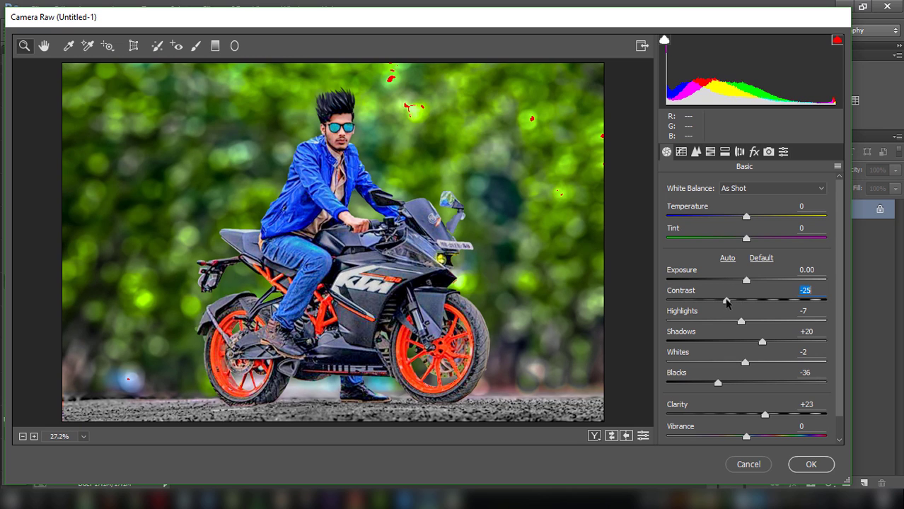
{"action": "scroll", "coordinate": [738, 303], "scroll_direction": "down", "scroll_amount": 1}
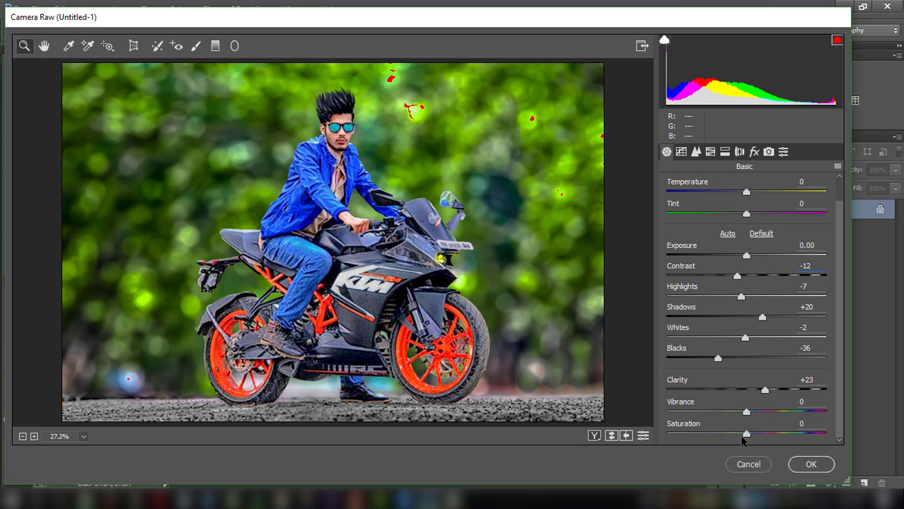
{"action": "left_click_drag", "start_coordinate": [746, 433], "coordinate": [750, 433]}
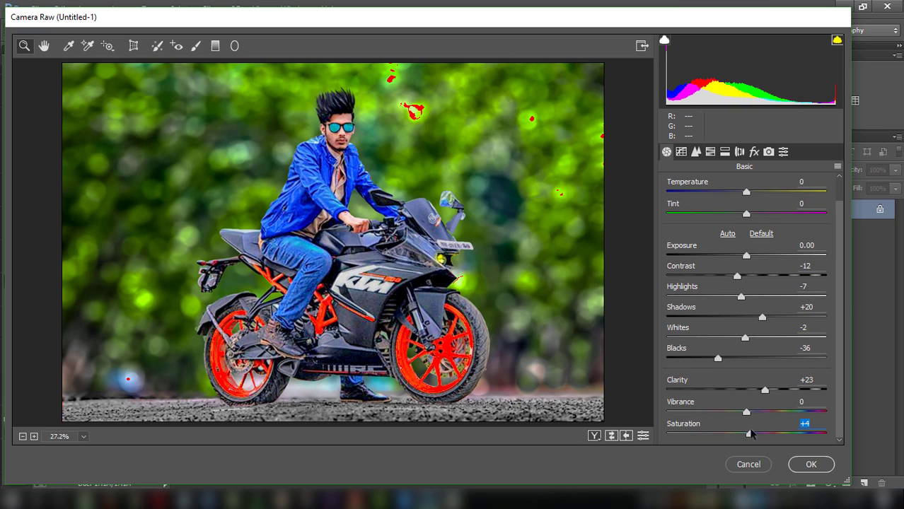
{"action": "left_click", "coordinate": [810, 466]}
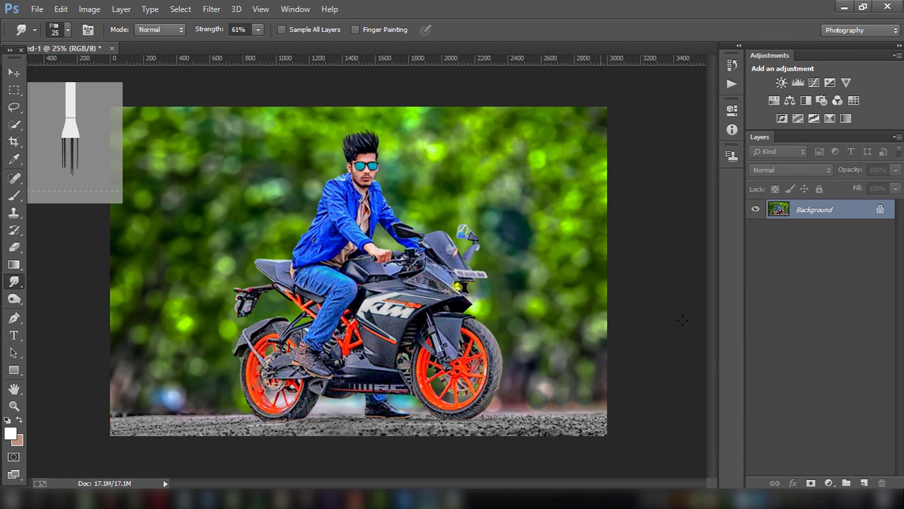